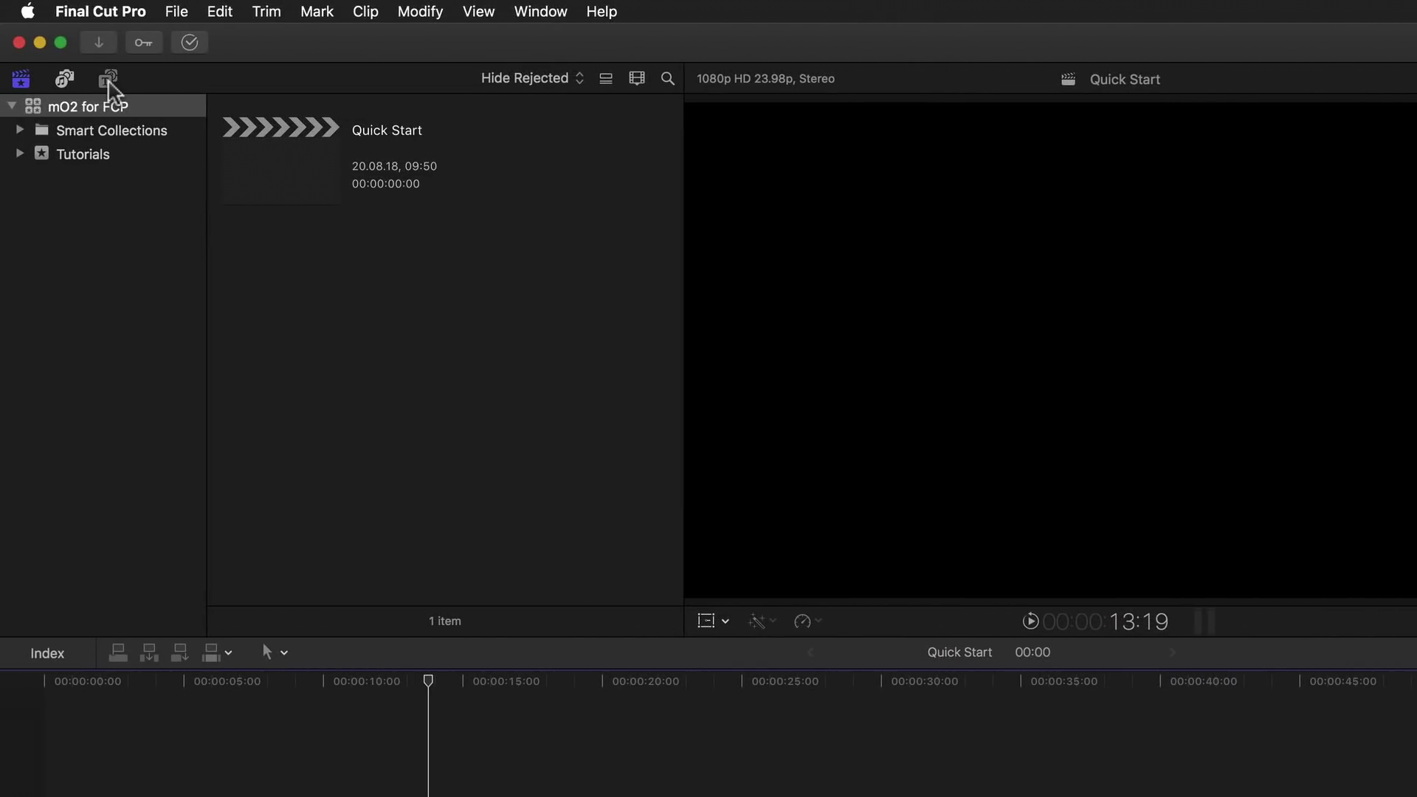
# Step: Show the mO2 category under Titles in the Titles and Generators browser
pyautogui.click(97, 79)
pyautogui.click(12, 106)
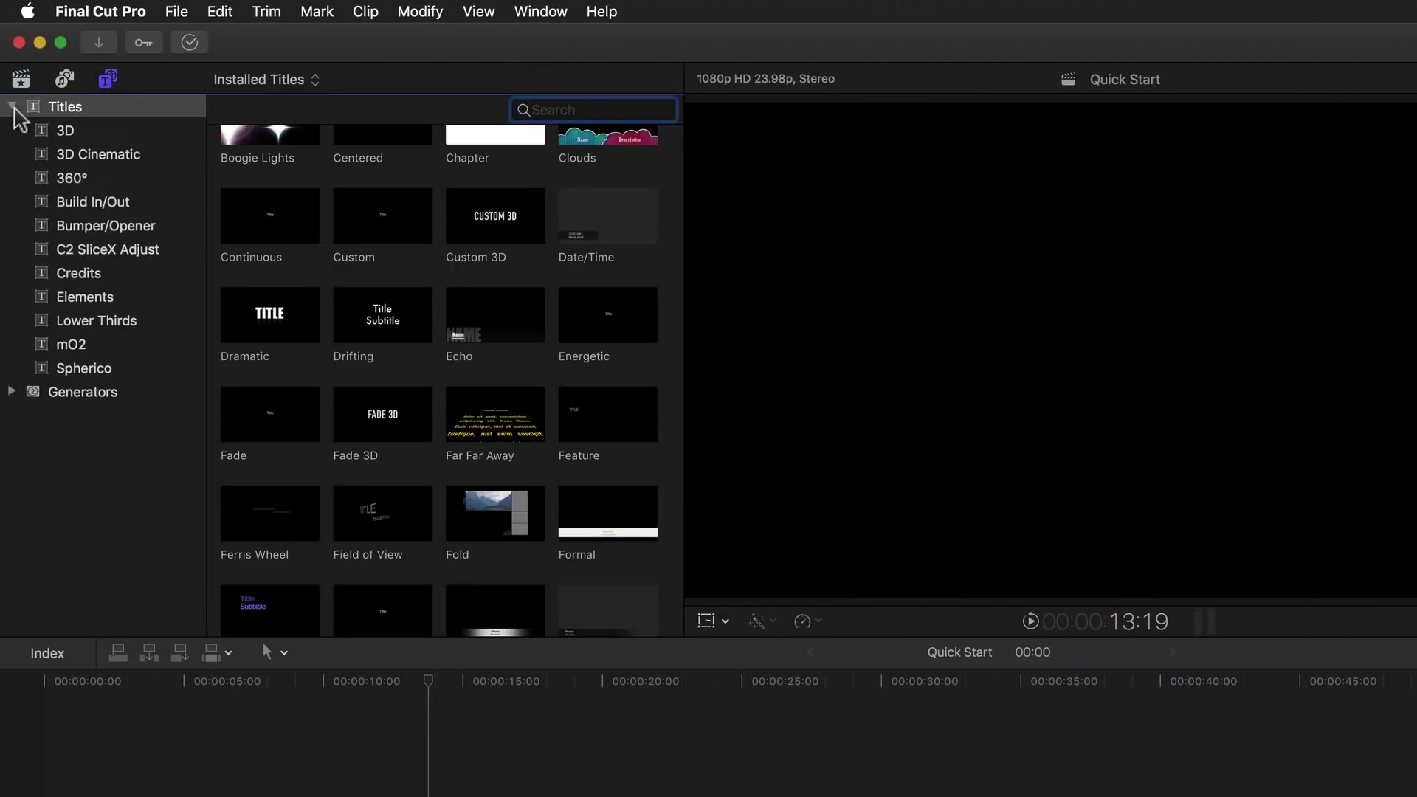
pyautogui.click(83, 346)
pyautogui.scroll(10, 672, 378)
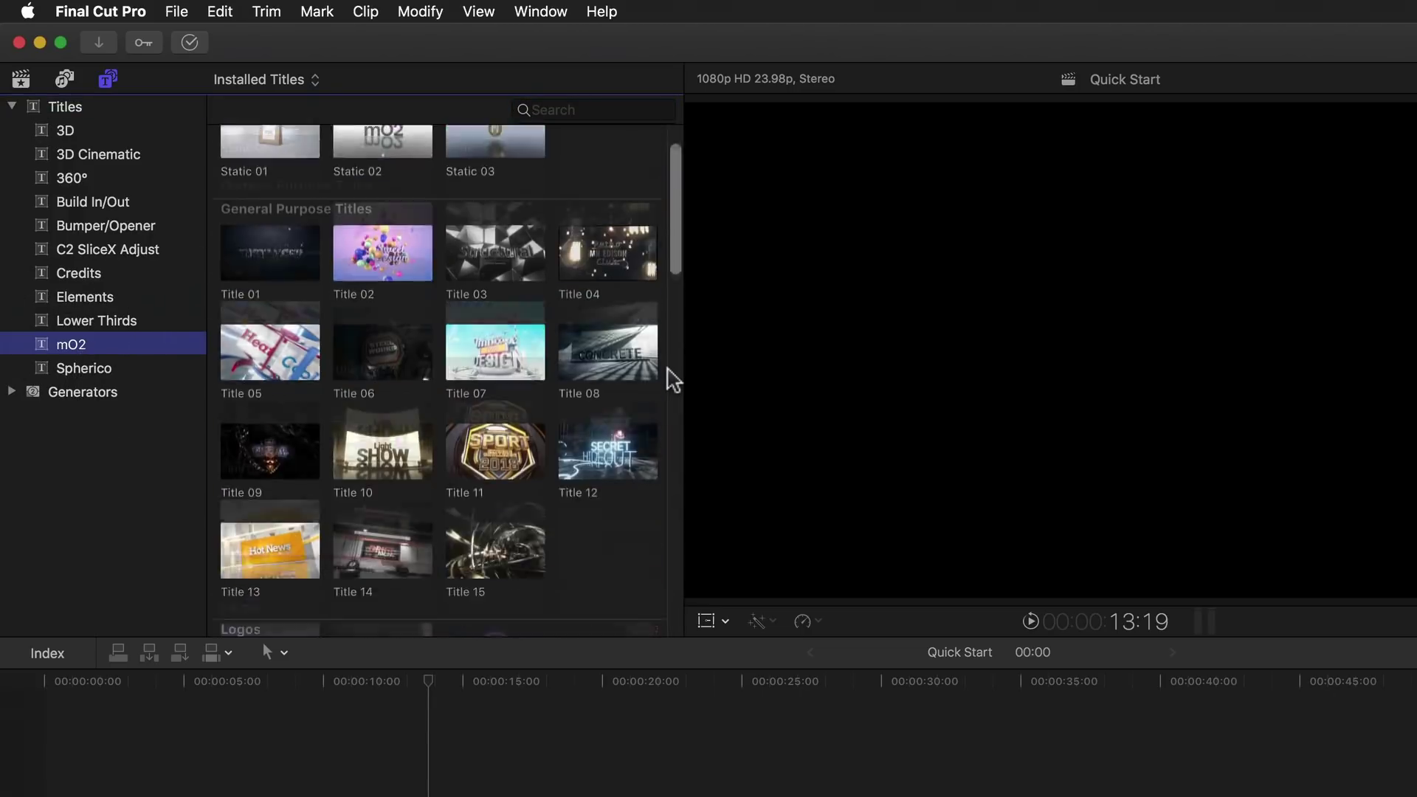
pyautogui.scroll(-15, 673, 380)
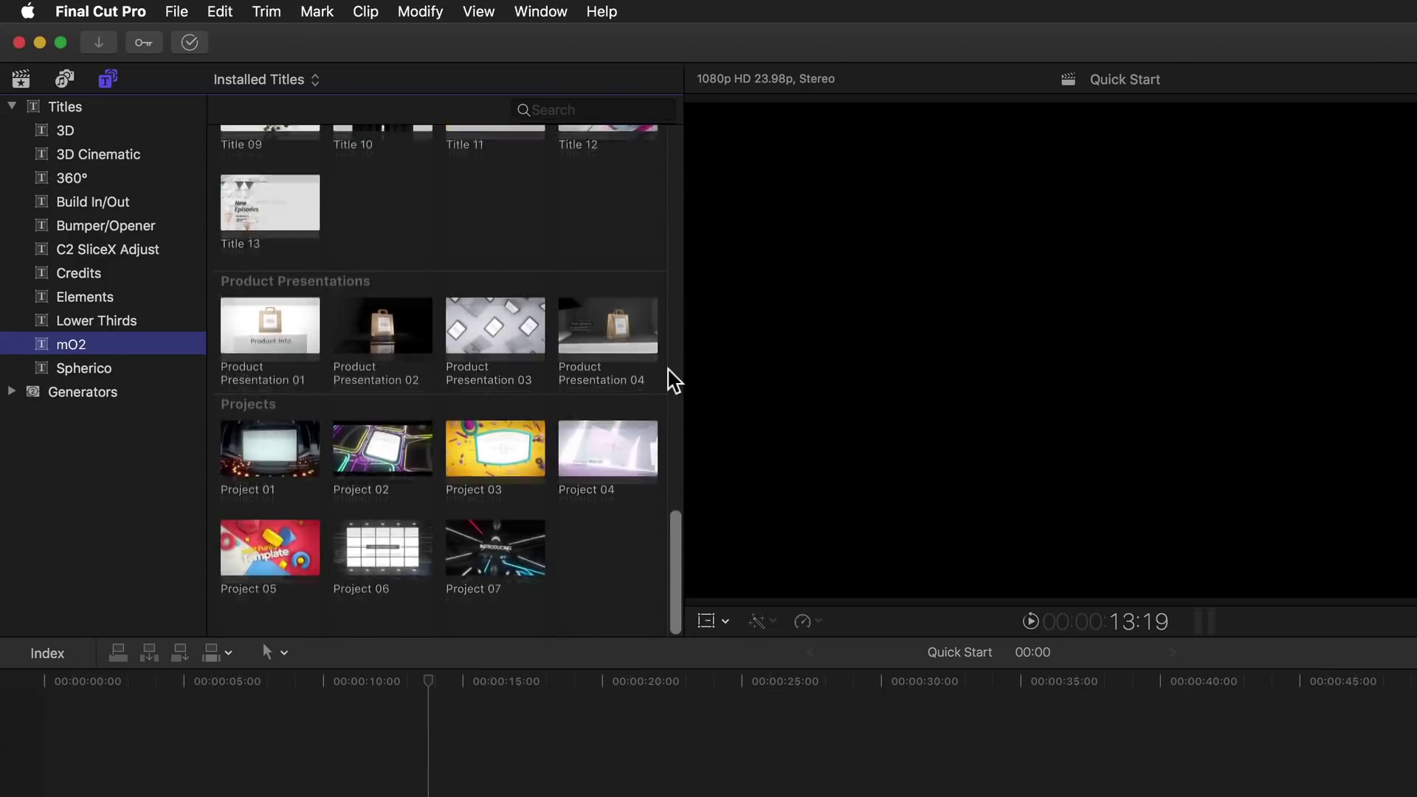
pyautogui.scroll(15, 673, 380)
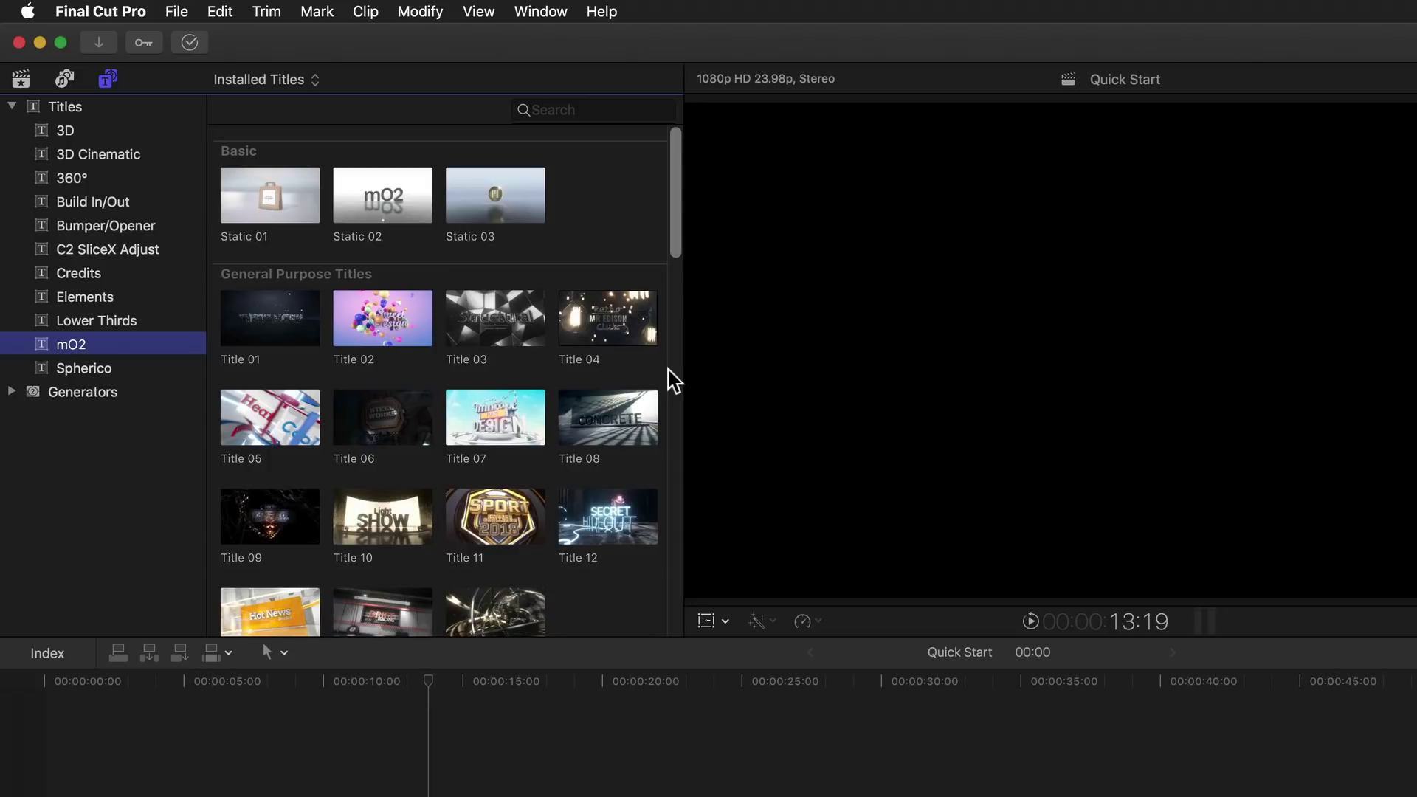
# Step: Glance at the mO2 generators, then return to the mO2 titles list
pyautogui.click(12, 392)
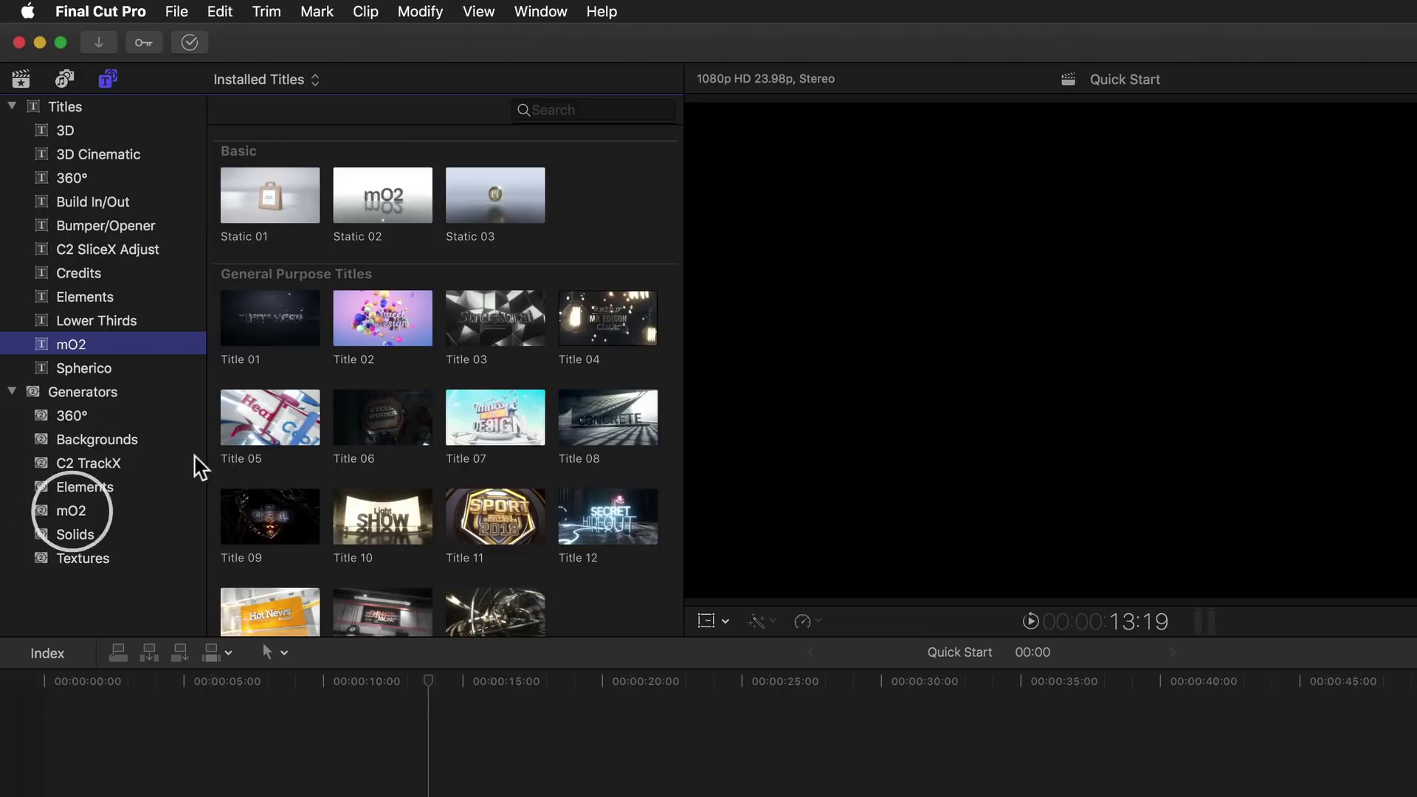
pyautogui.click(73, 511)
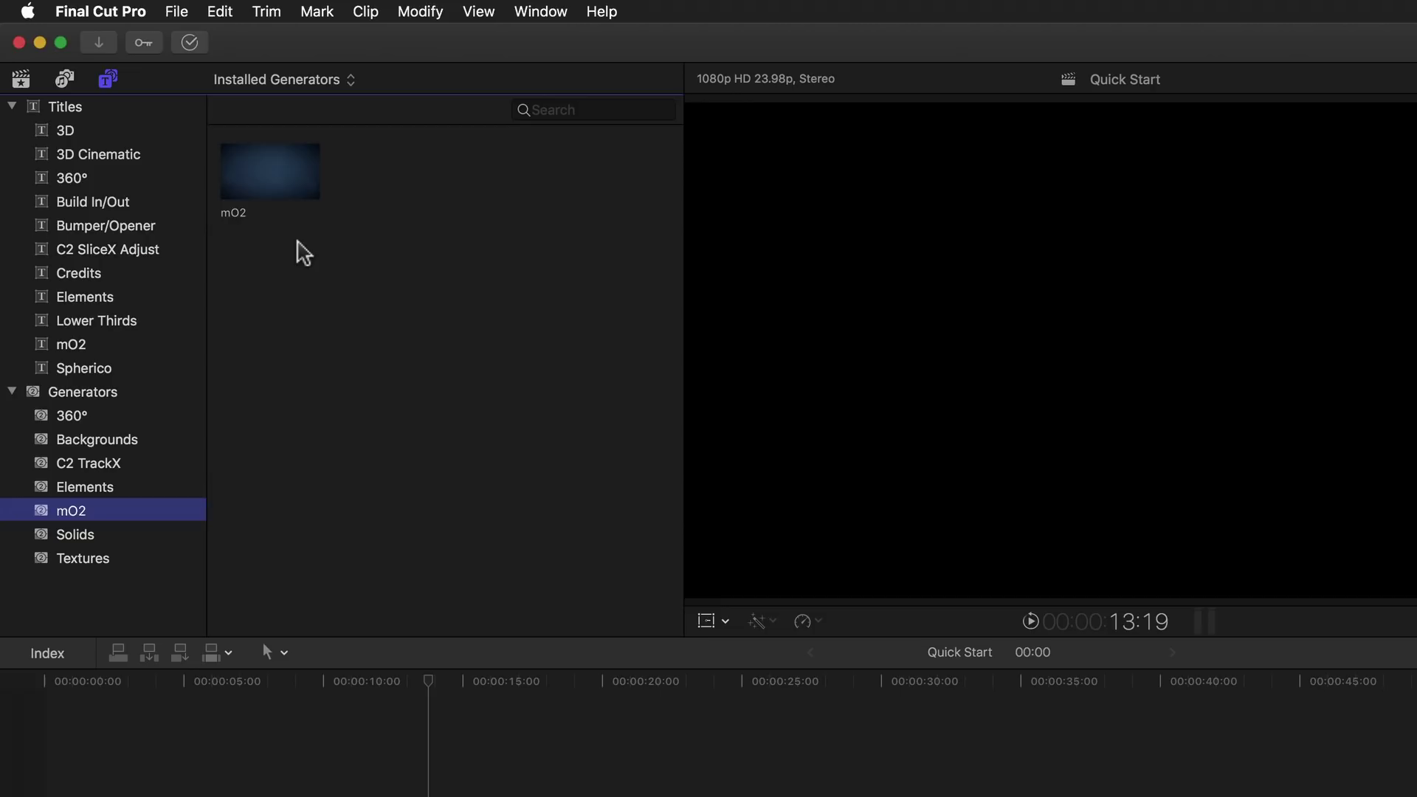
pyautogui.click(12, 392)
pyautogui.click(74, 344)
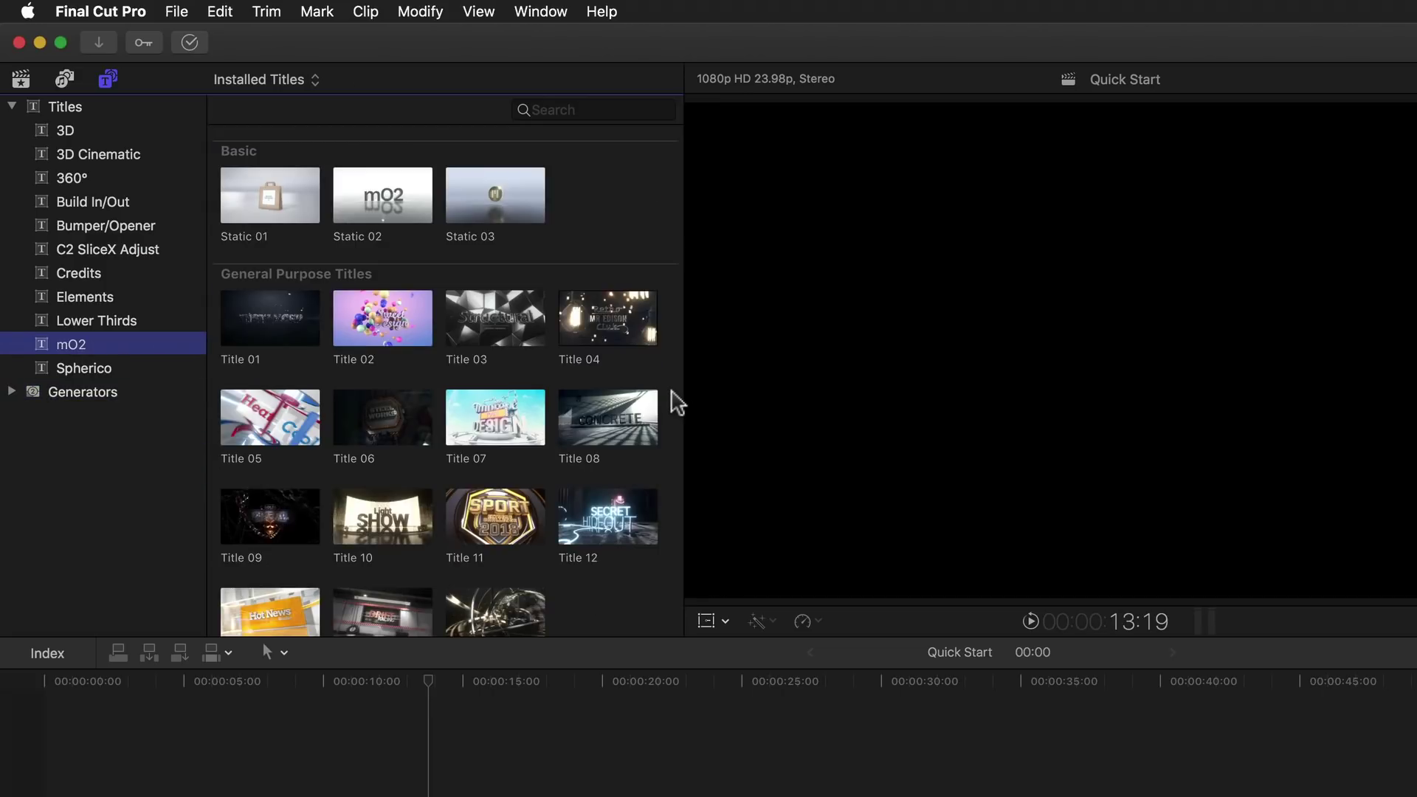
pyautogui.scroll(-10, 671, 403)
pyautogui.scroll(10, 676, 402)
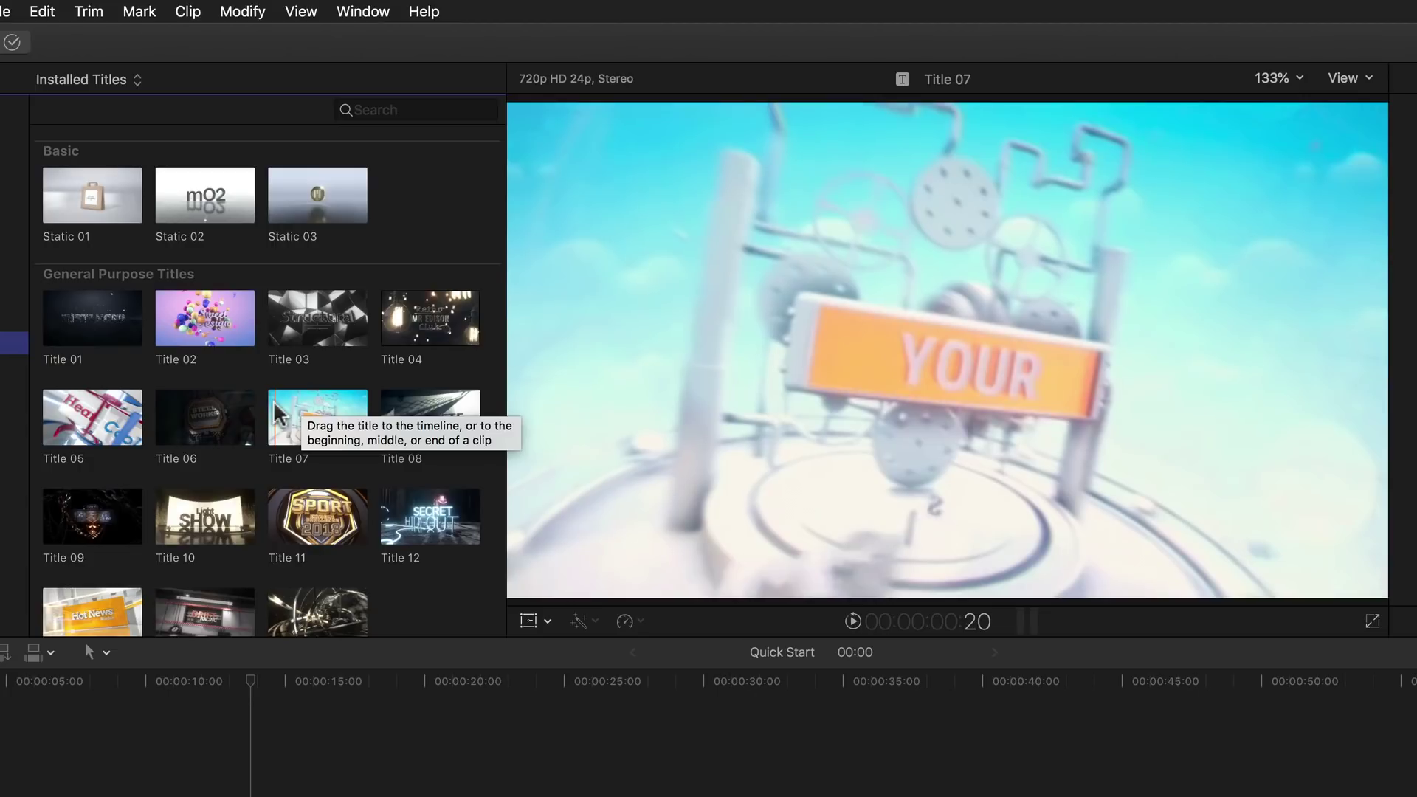
pyautogui.press('space')
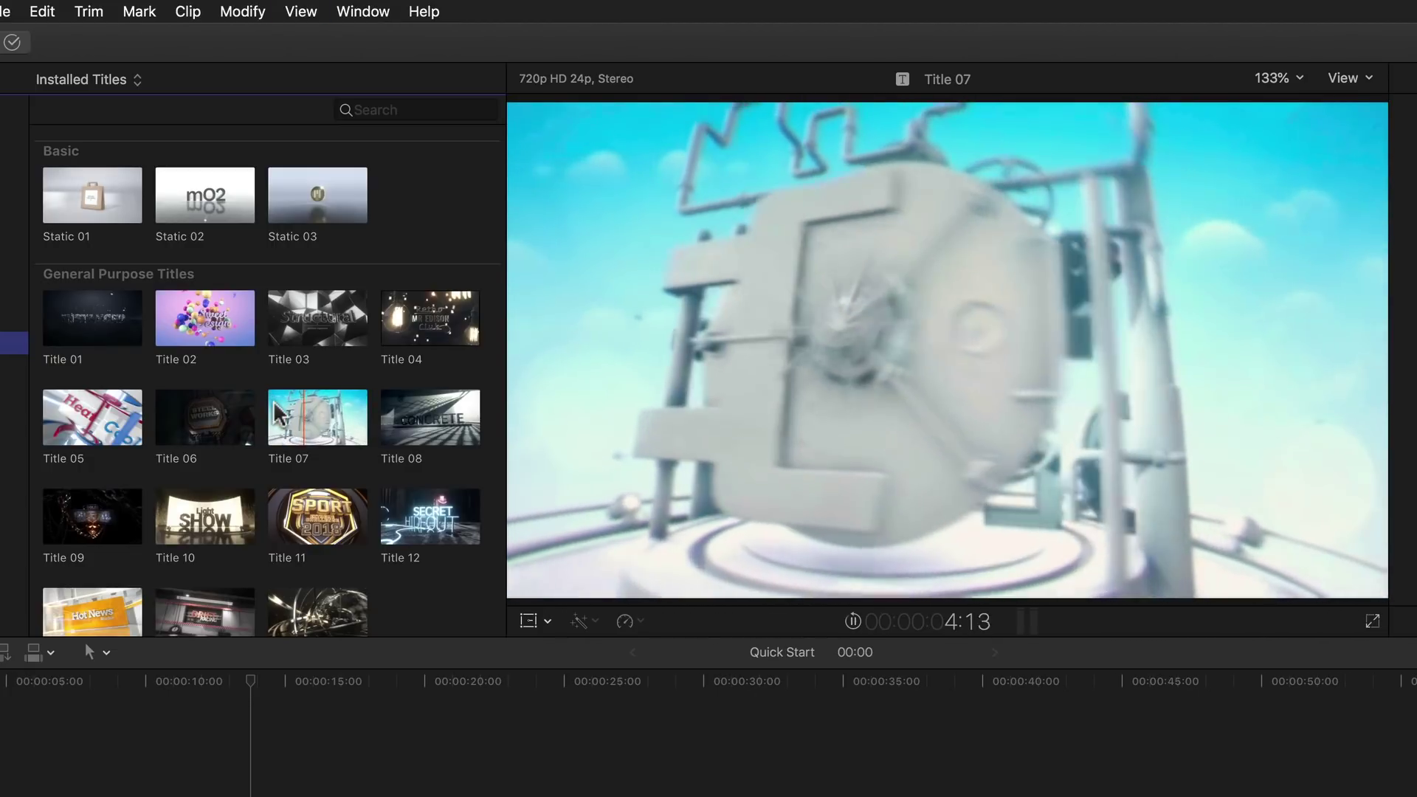
pyautogui.press('space')
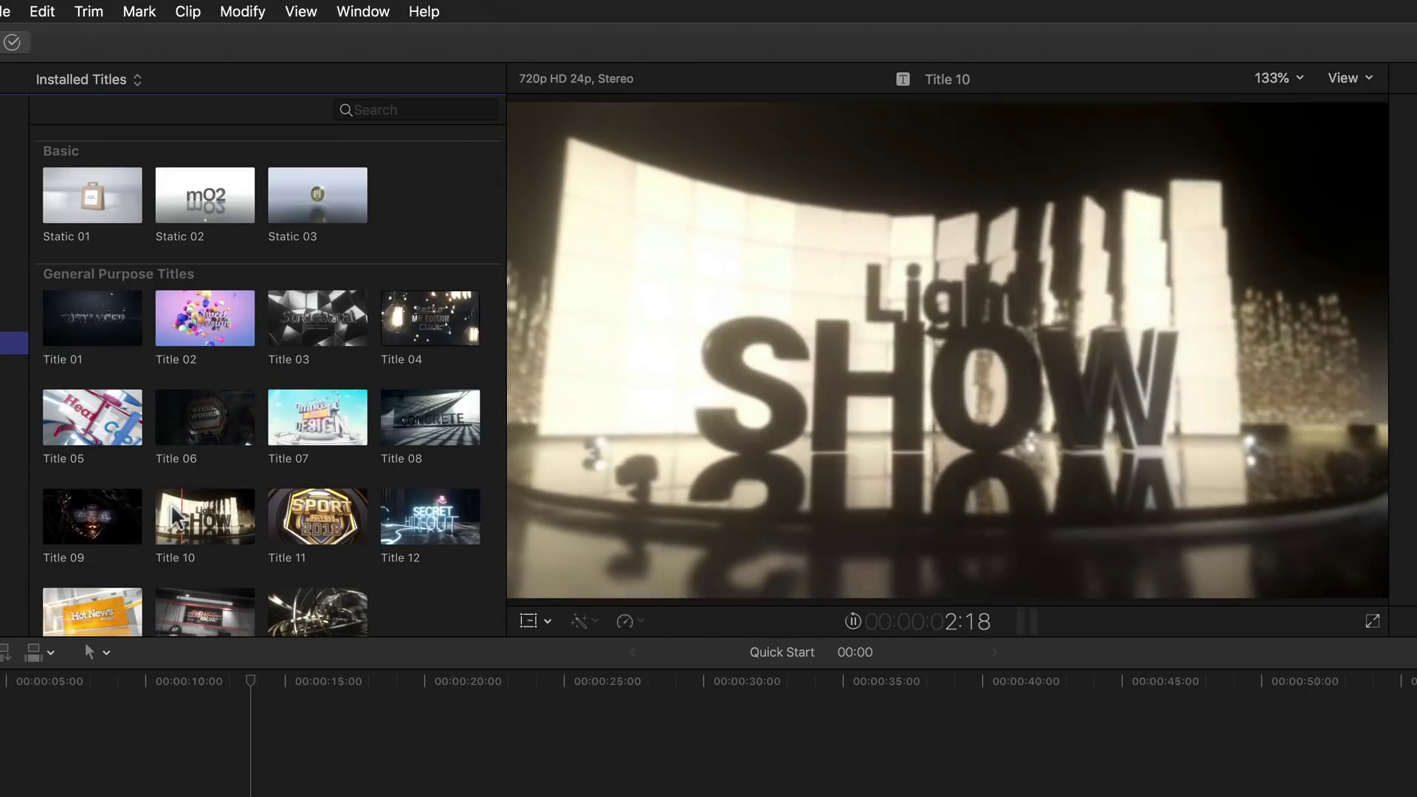
pyautogui.scroll(-5, 175, 514)
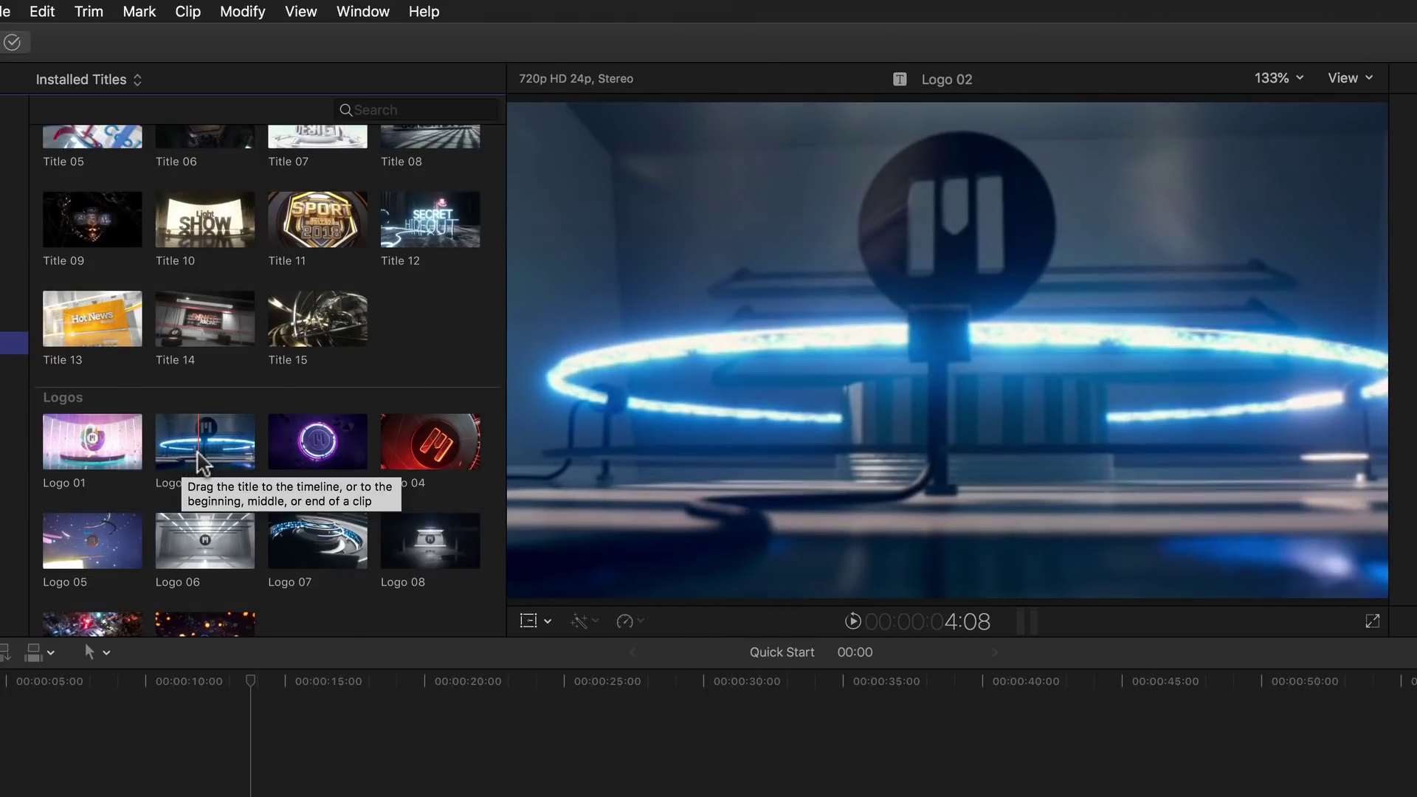
pyautogui.press('space')
pyautogui.scroll(5, 460, 199)
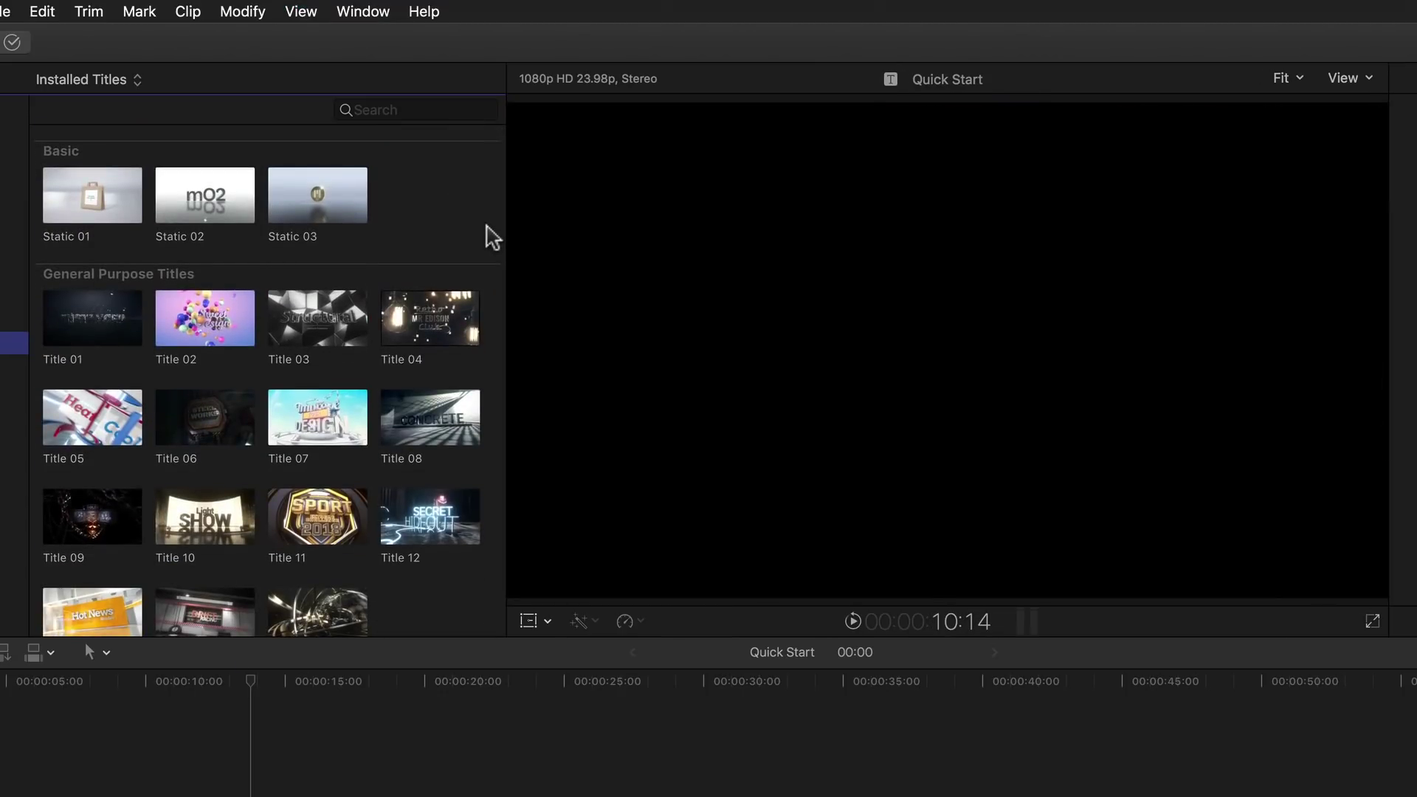
pyautogui.scroll(-15, 490, 235)
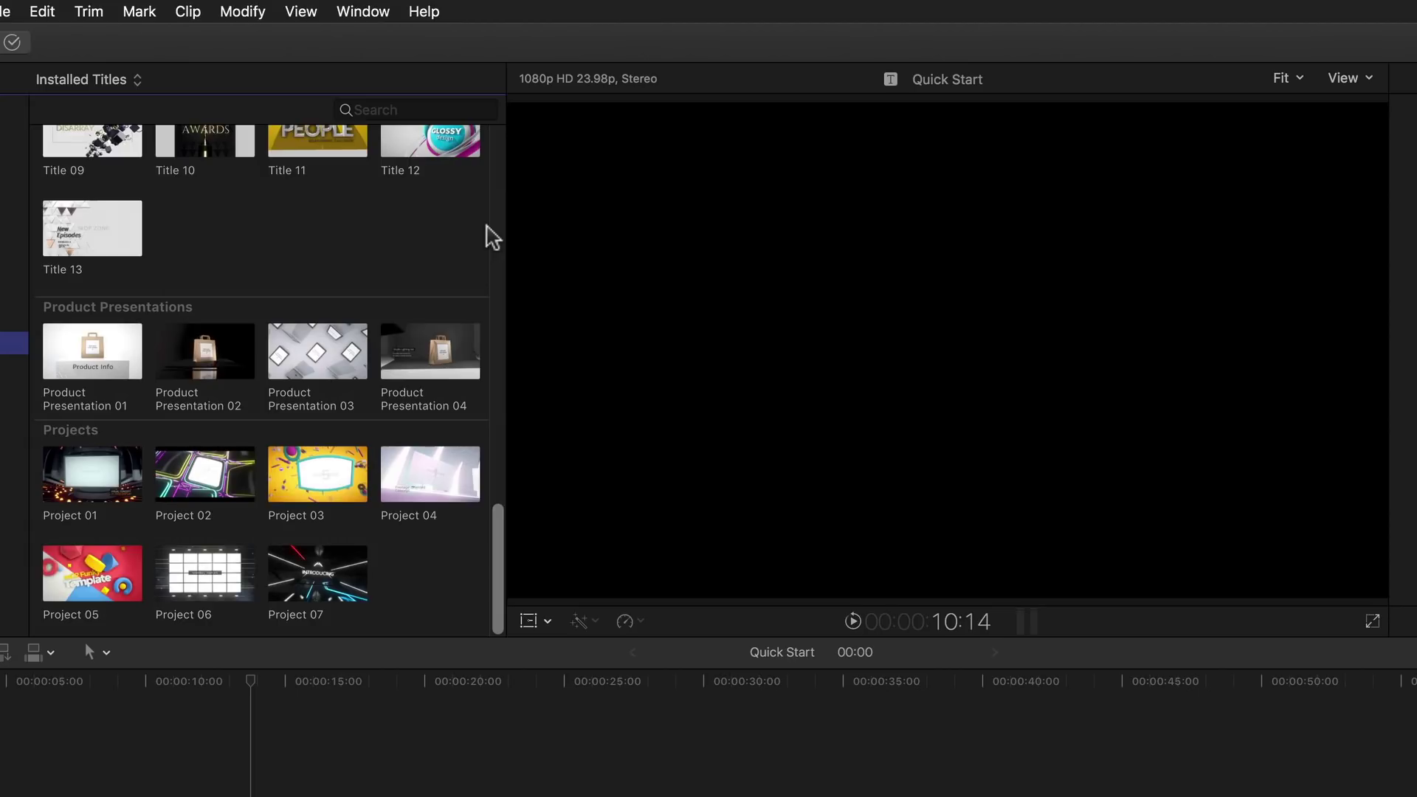
pyautogui.scroll(15, 490, 235)
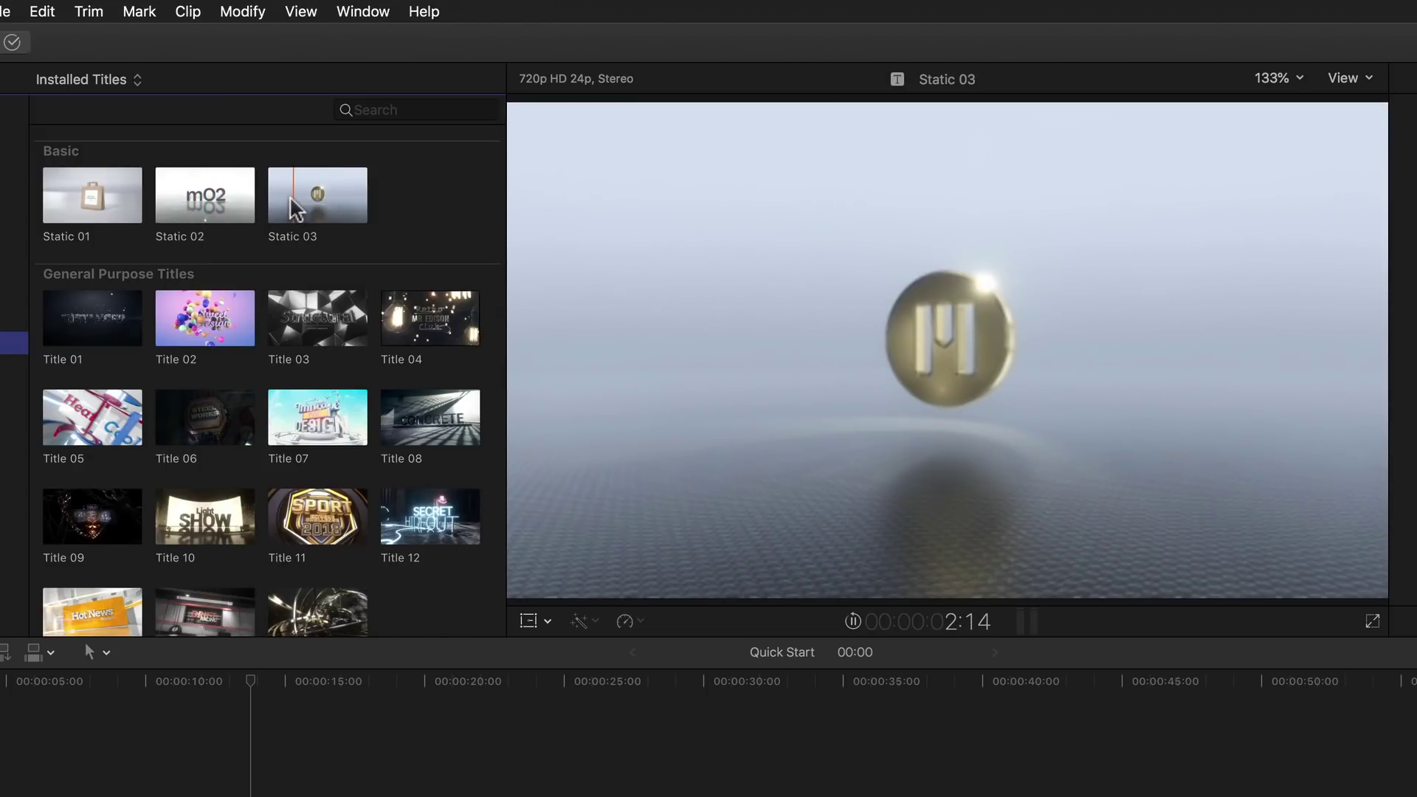
pyautogui.press('space')
pyautogui.press('space')
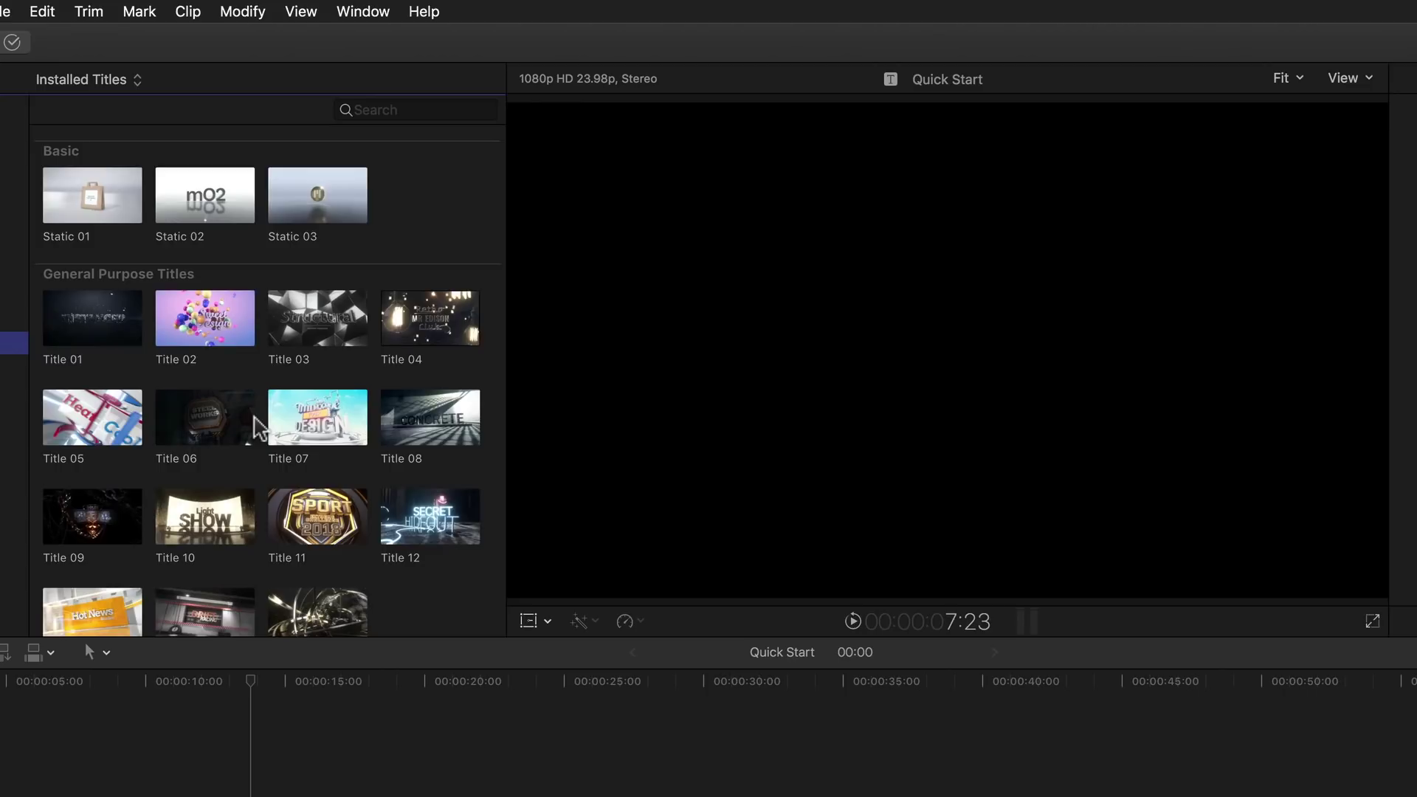
# Step: Preview the Logo 07, Logo 09, Lower3rd 07 and Lower3rd 05 templates in the viewer
pyautogui.scroll(-10, 254, 427)
pyautogui.scroll(-4, 258, 426)
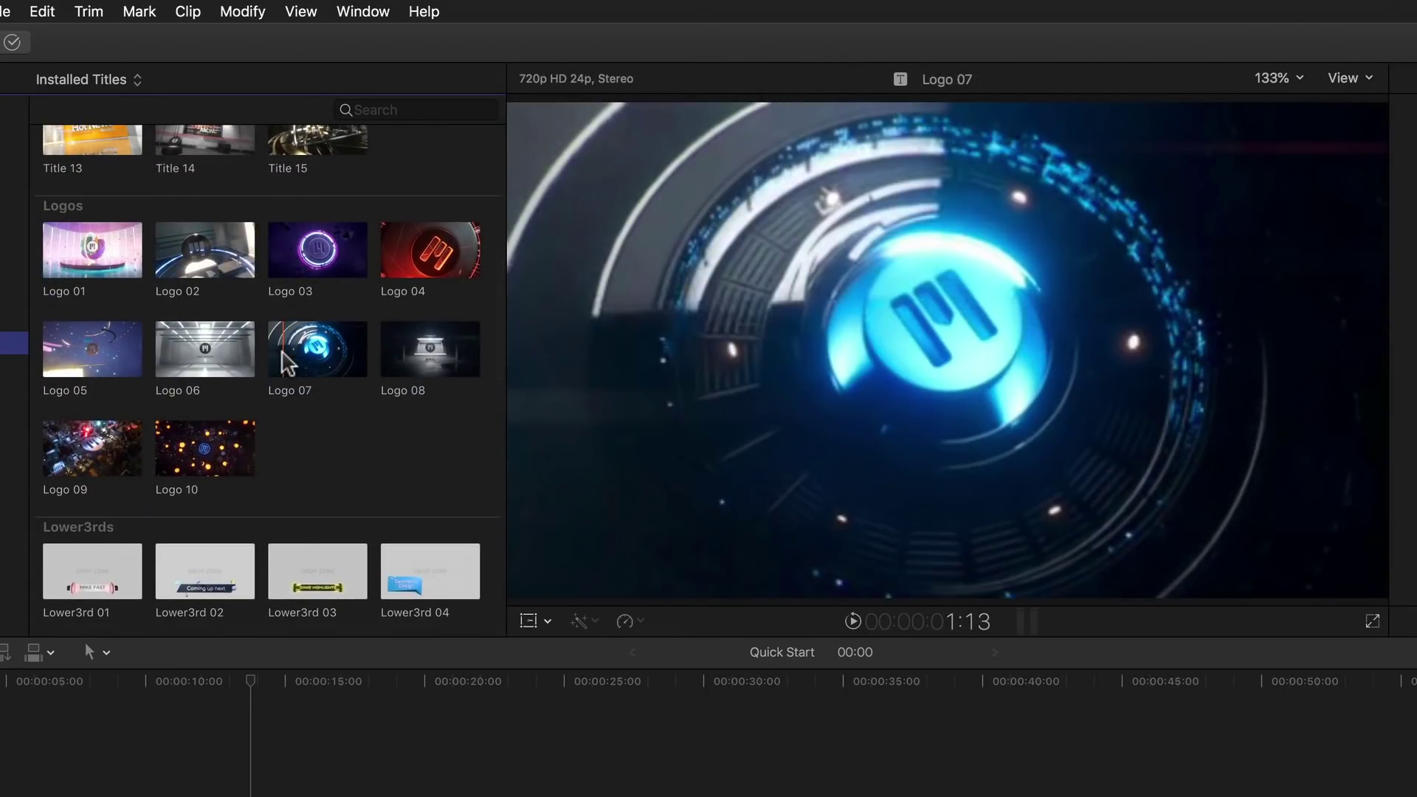
pyautogui.press('space')
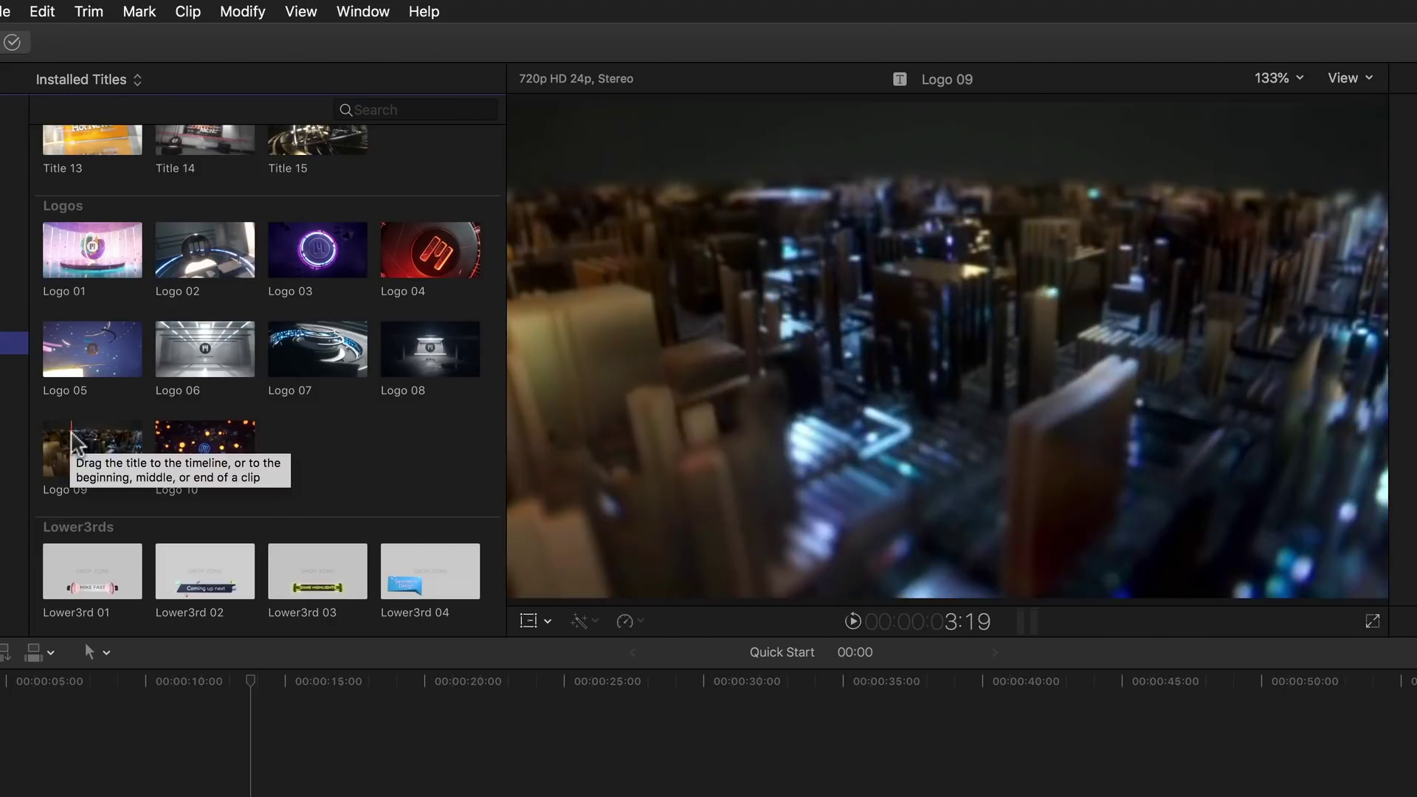
pyautogui.press('space')
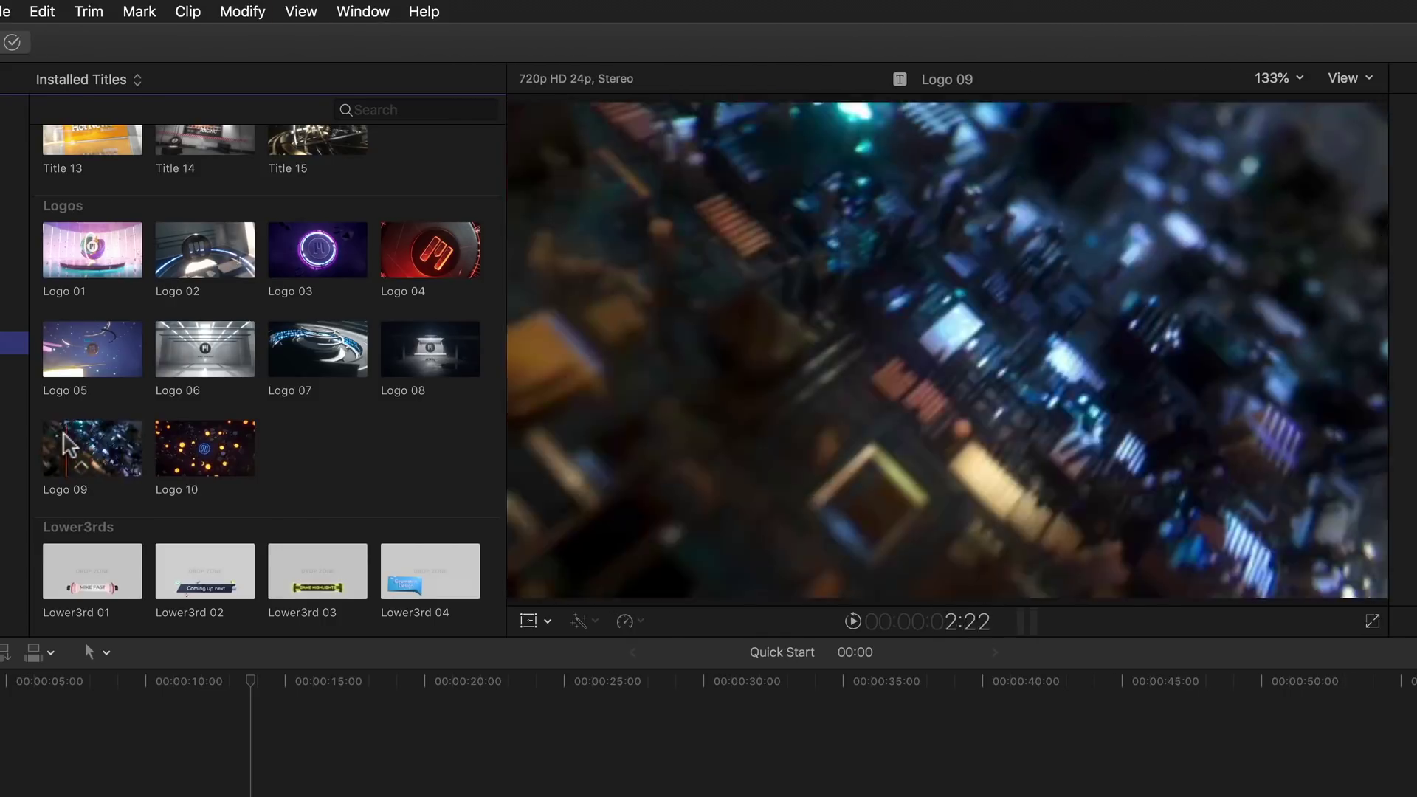
pyautogui.scroll(-5, 351, 420)
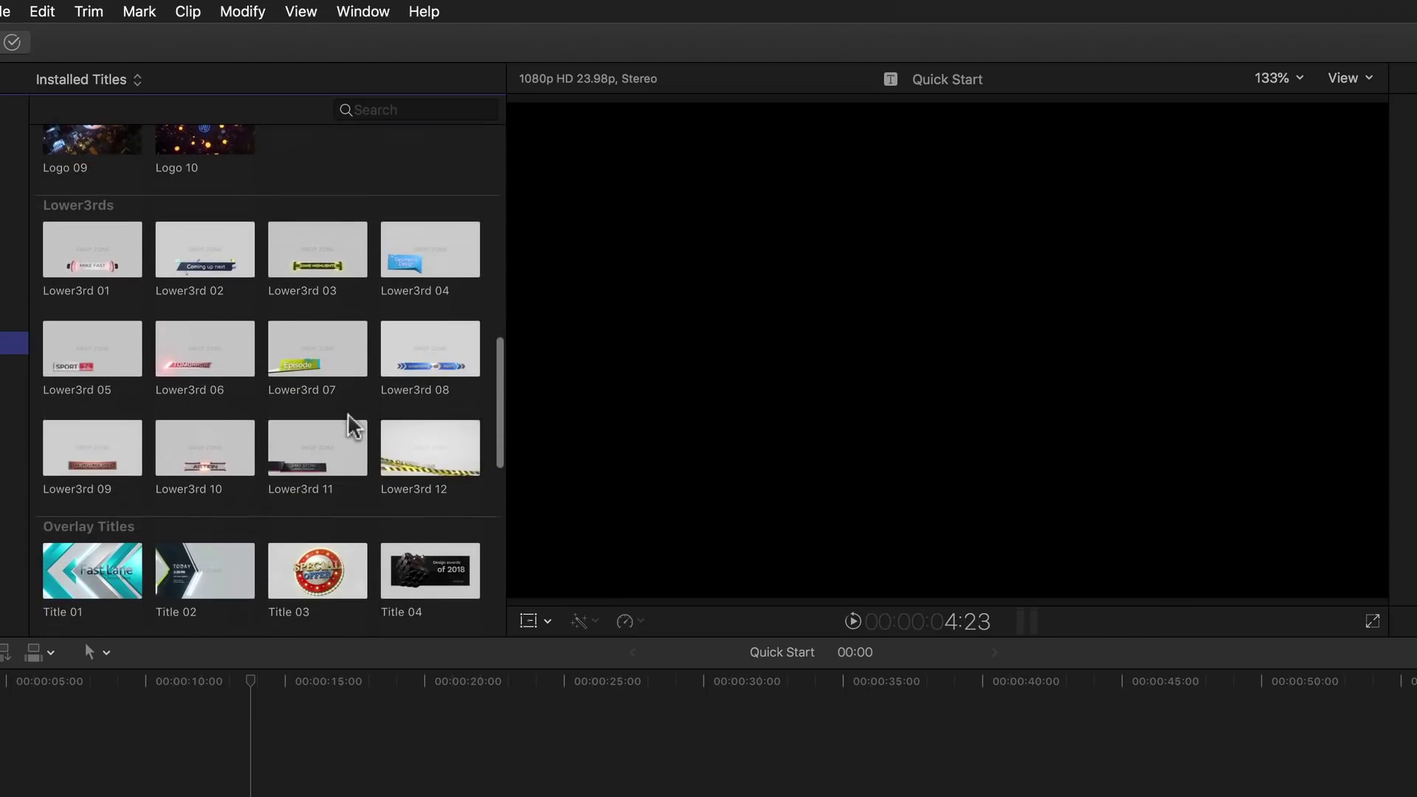
pyautogui.press('space')
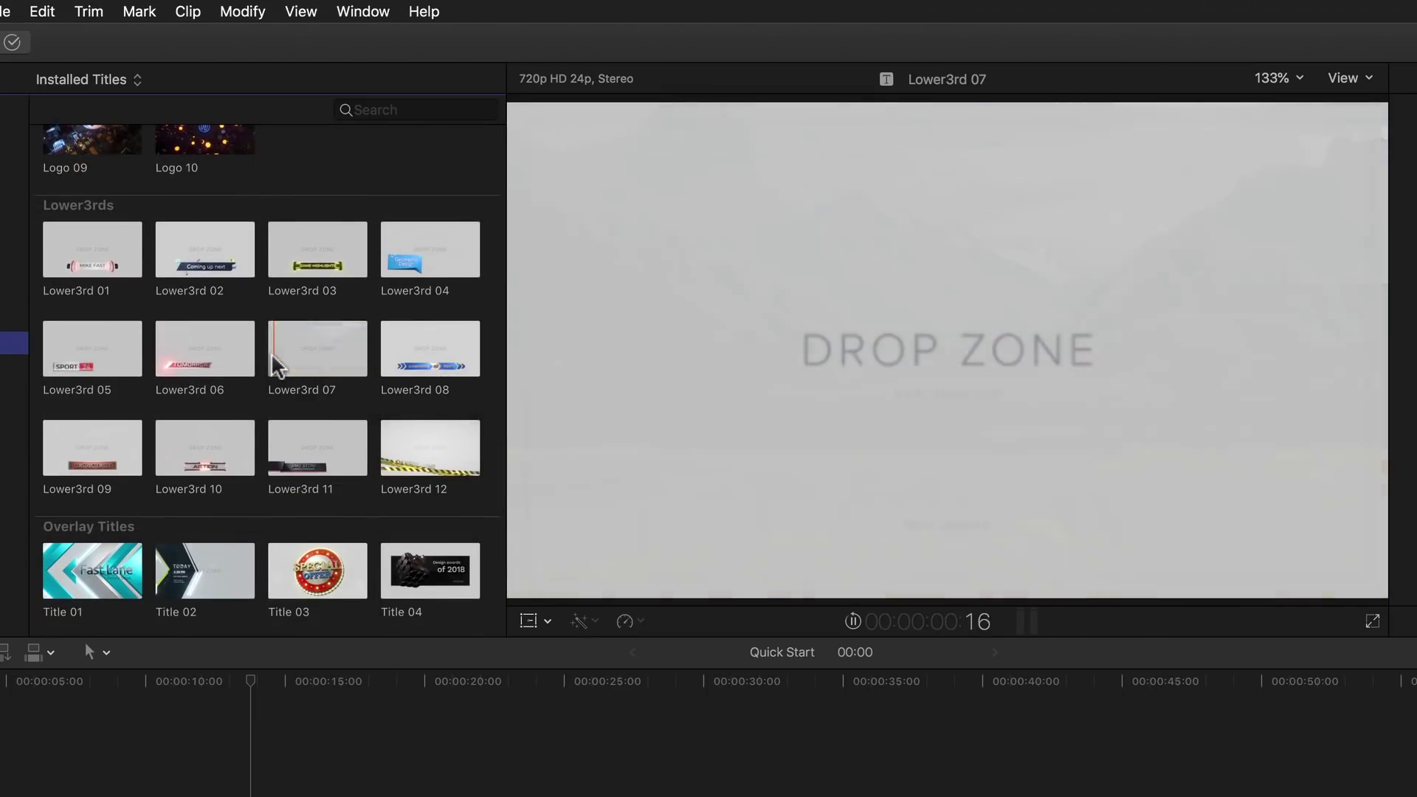
pyautogui.press('space')
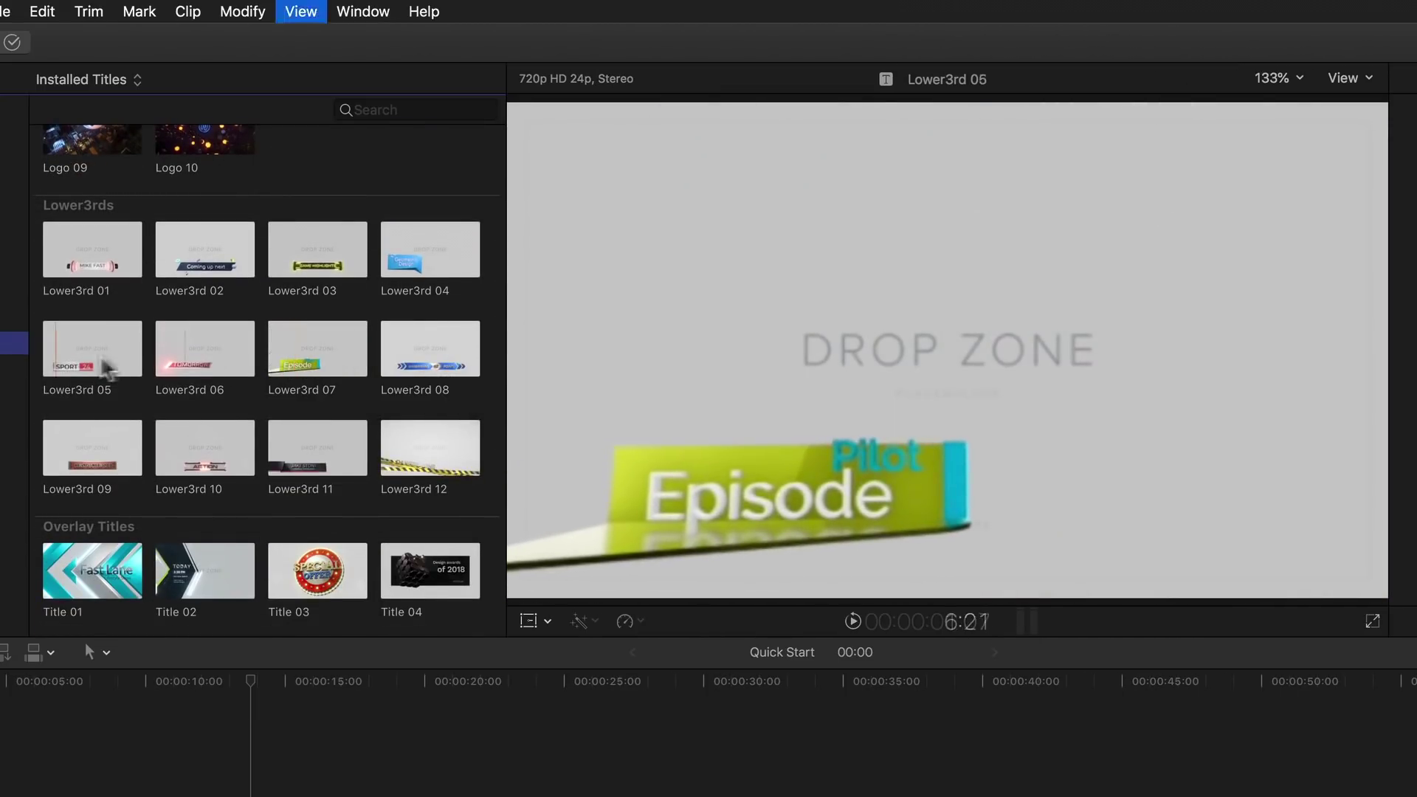
pyautogui.press('space')
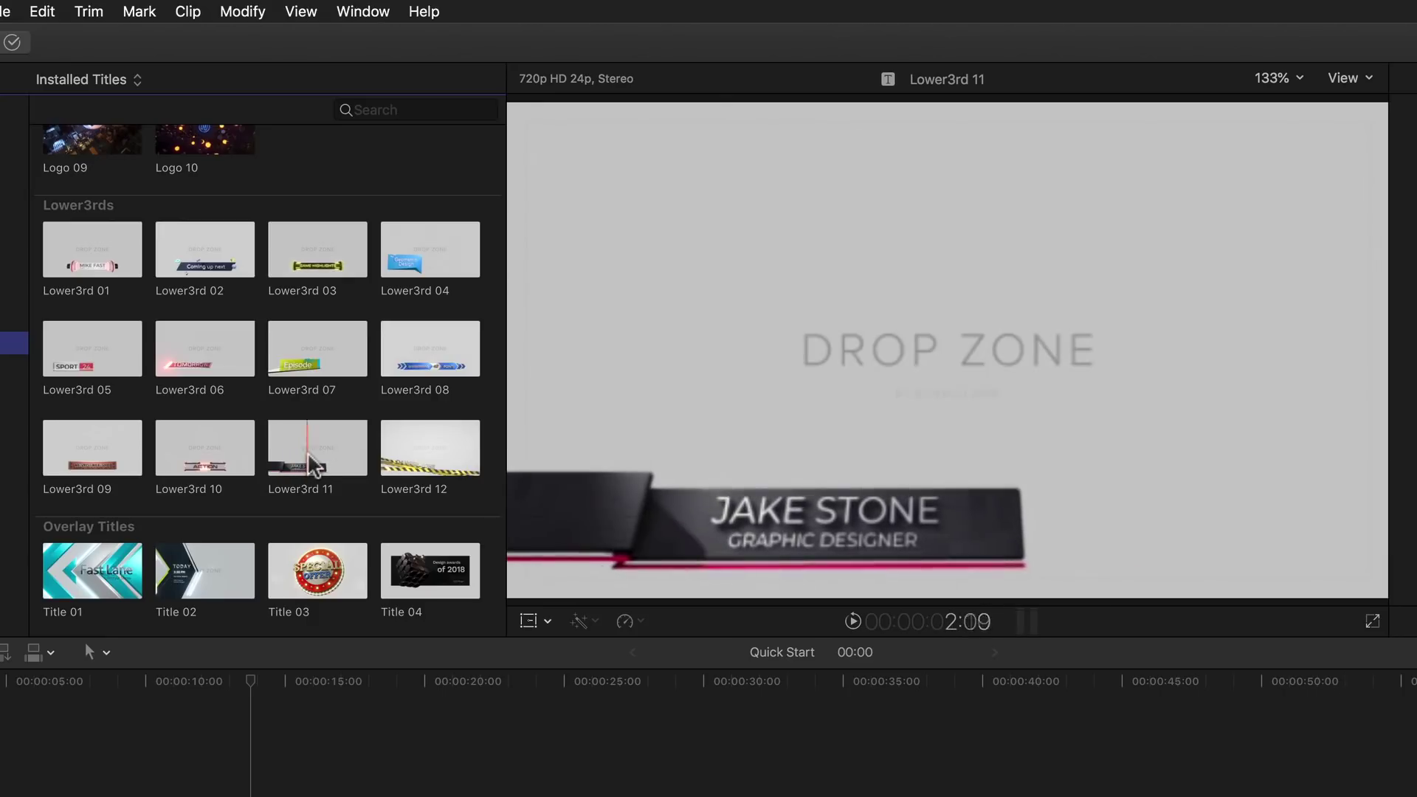
# Step: Preview the Title 02 and Title 06 overlay title templates
pyautogui.scroll(-5, 316, 465)
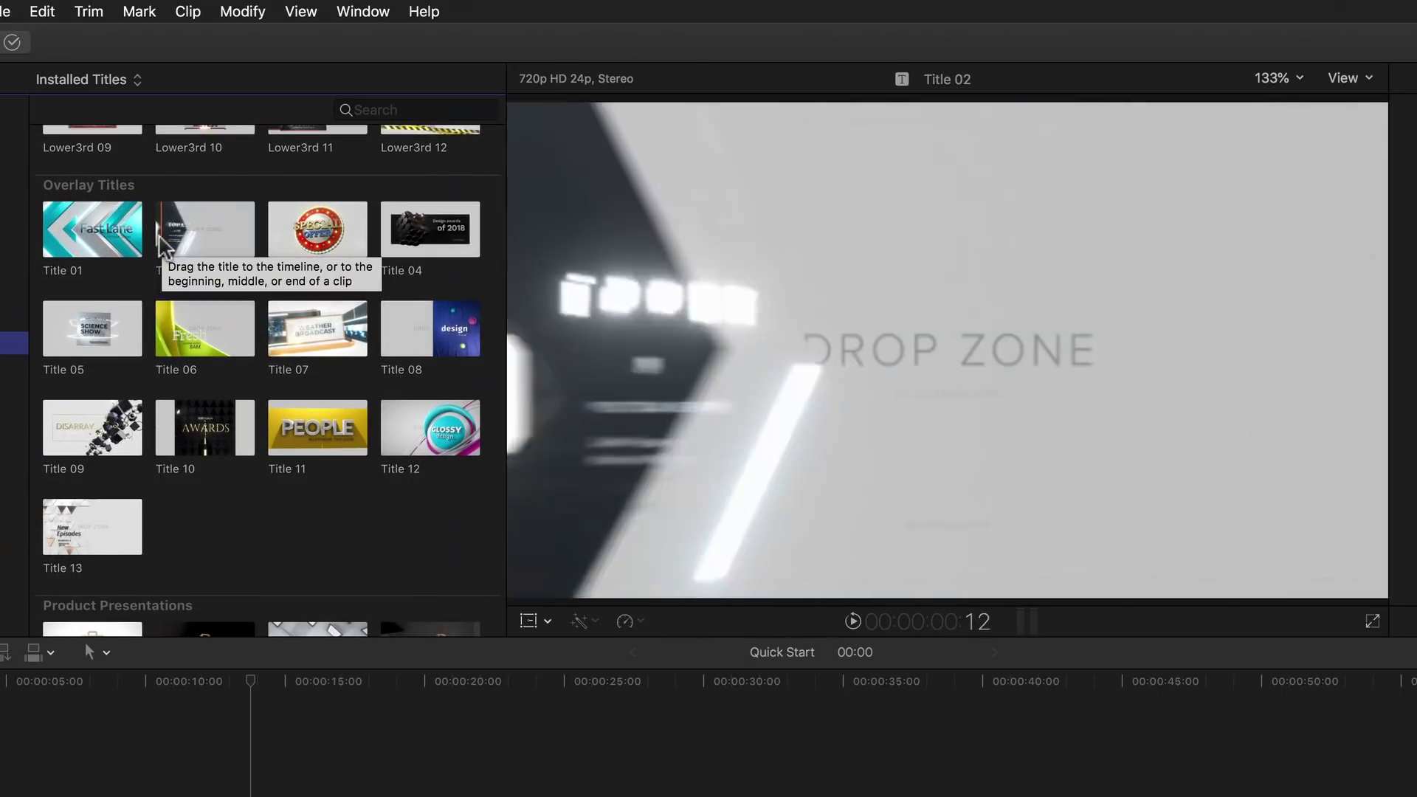
pyautogui.press('space')
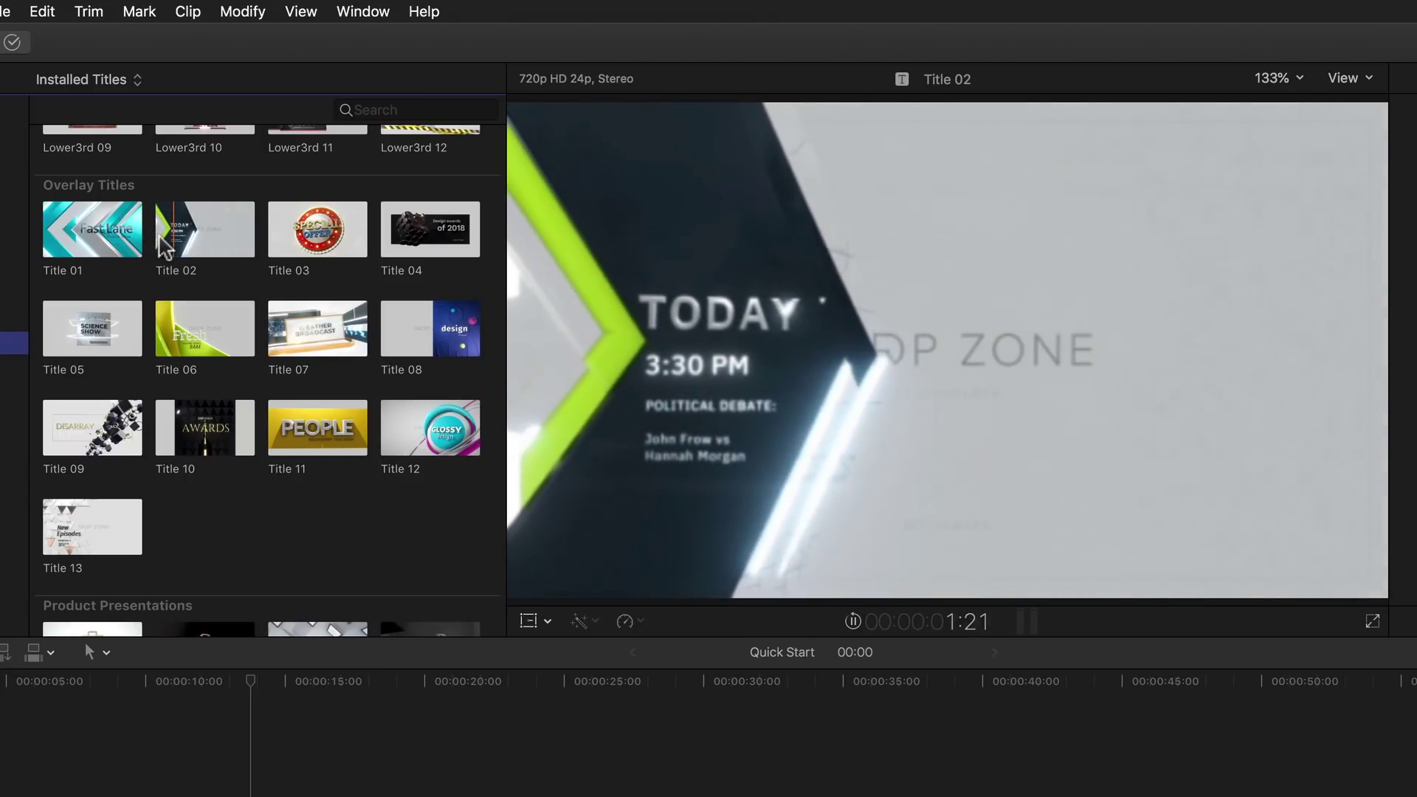
pyautogui.press('space')
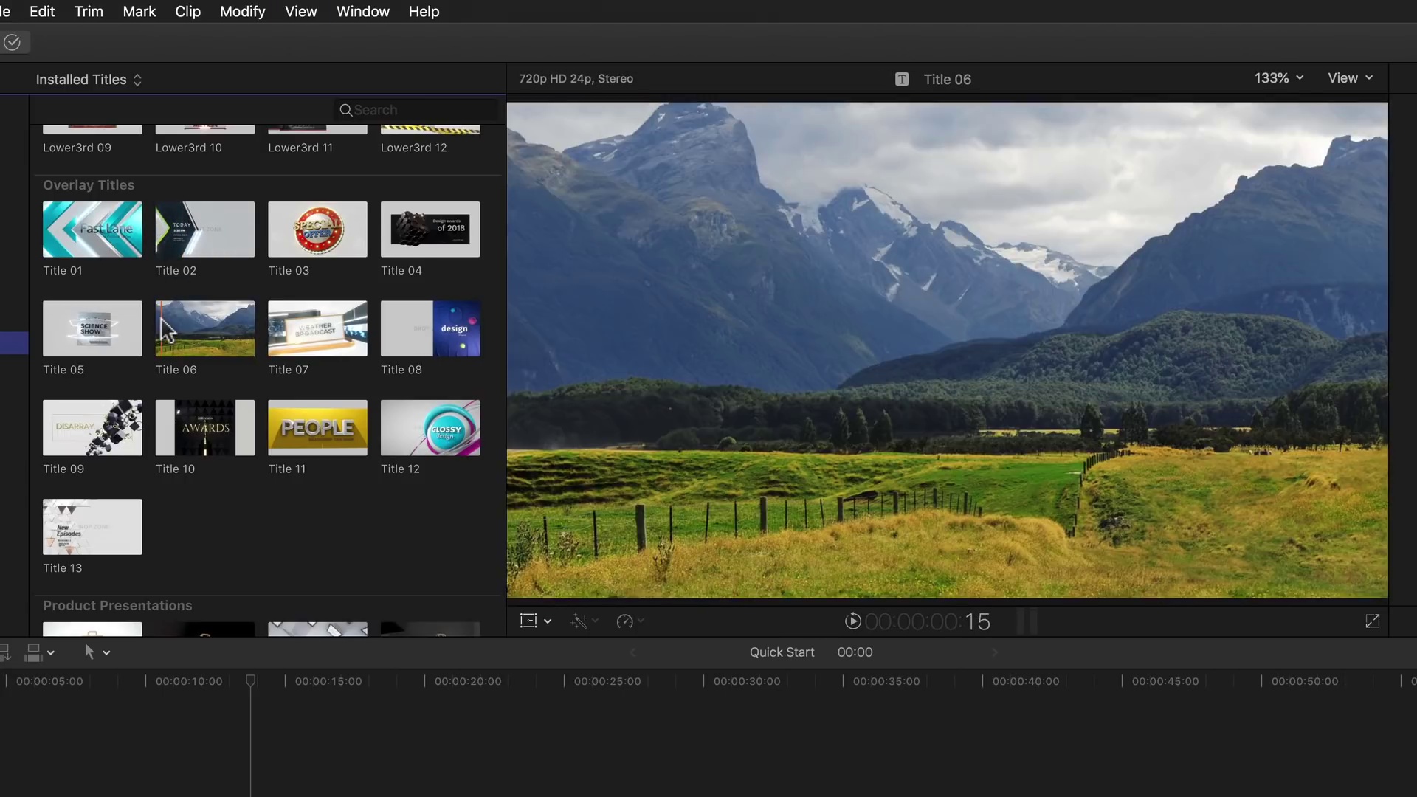
pyautogui.press('space')
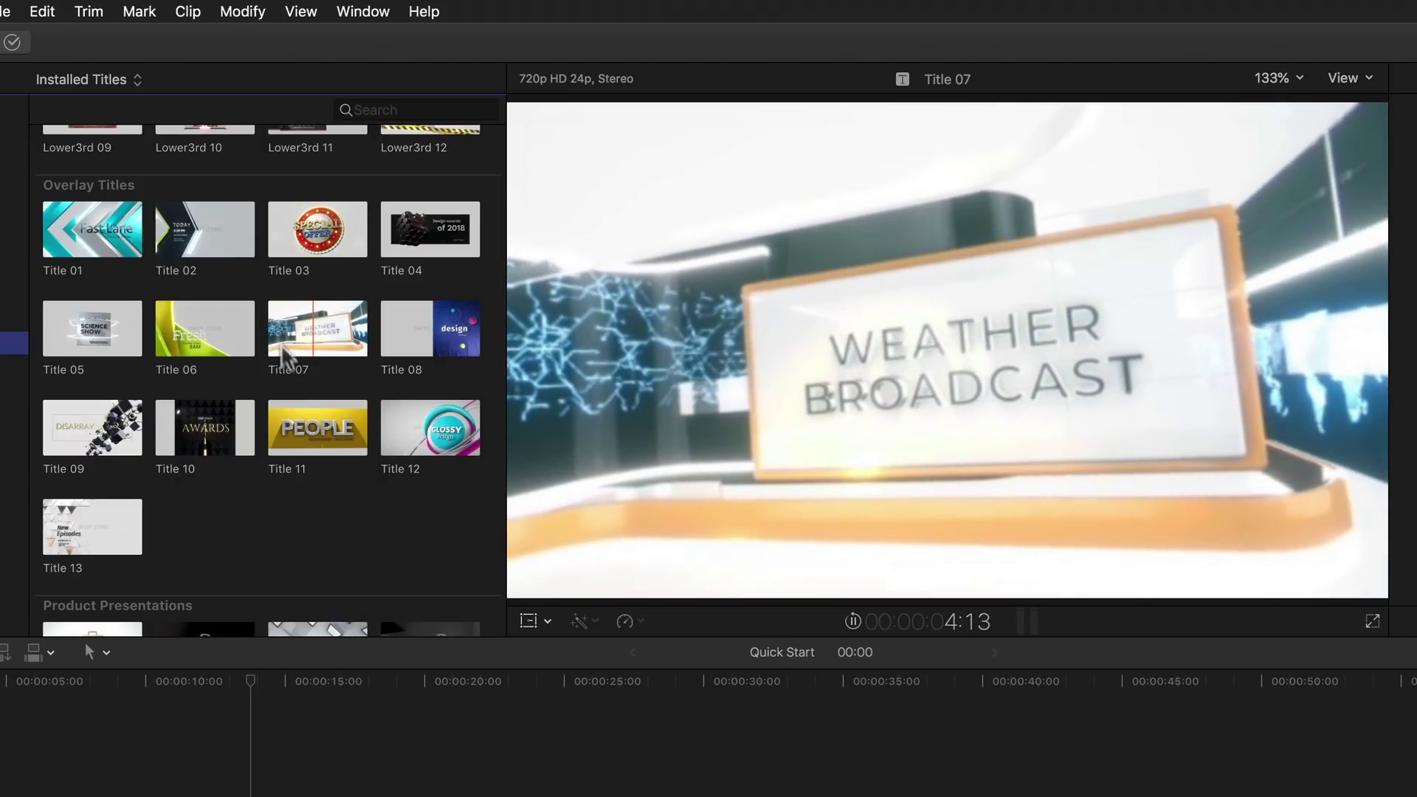
pyautogui.scroll(-5, 342, 436)
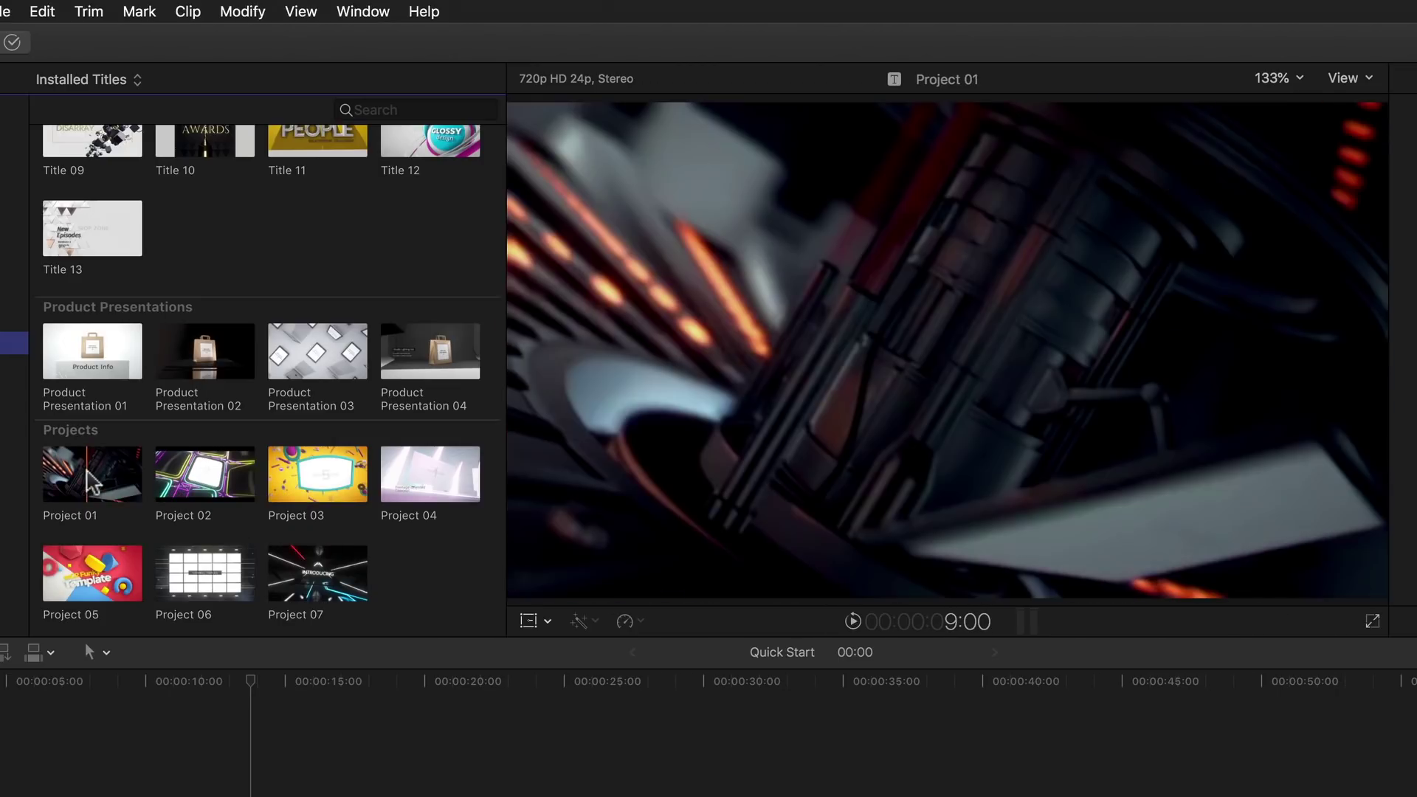
# Step: Play the Project 01, Project 03 and Project 06 template previews in the viewer
pyautogui.press('space')
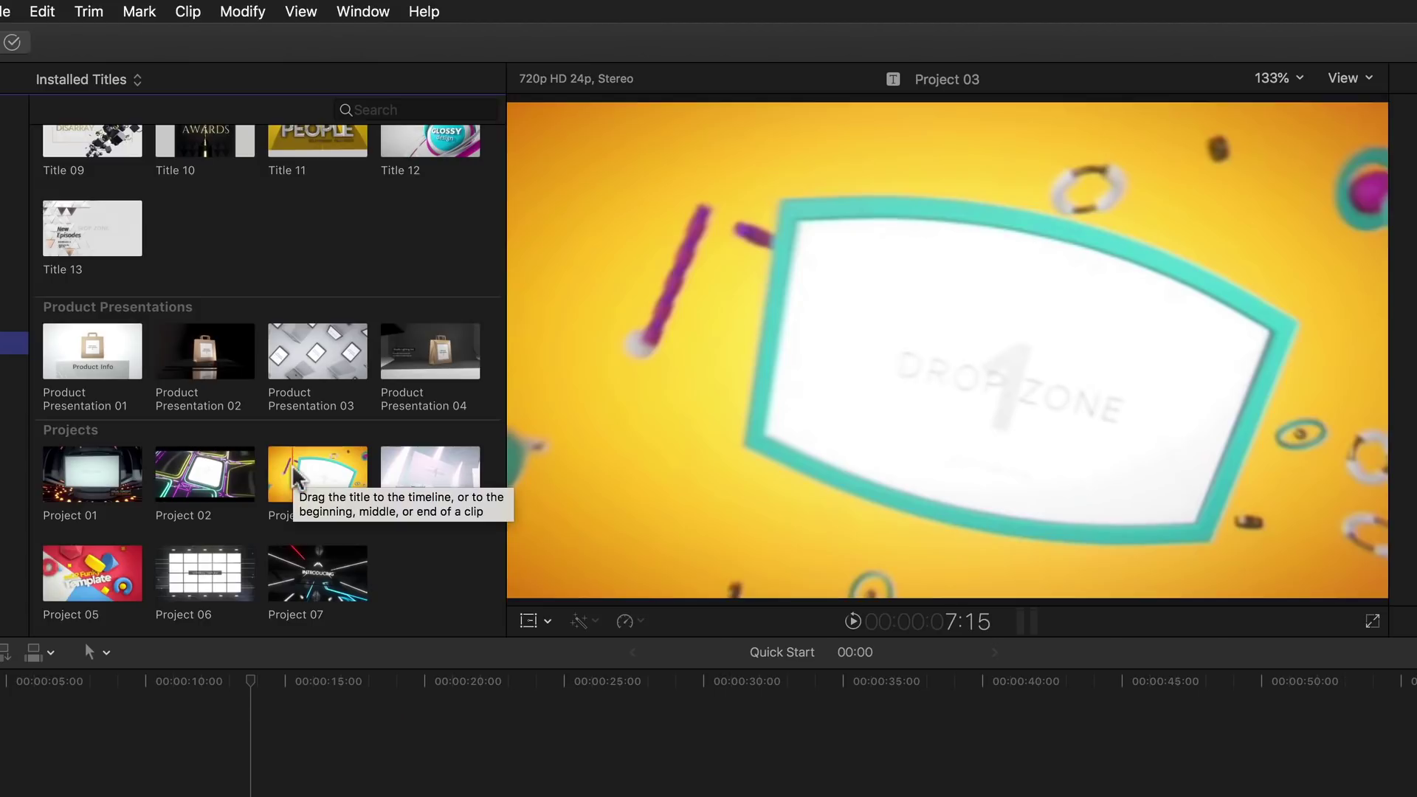
pyautogui.press('space')
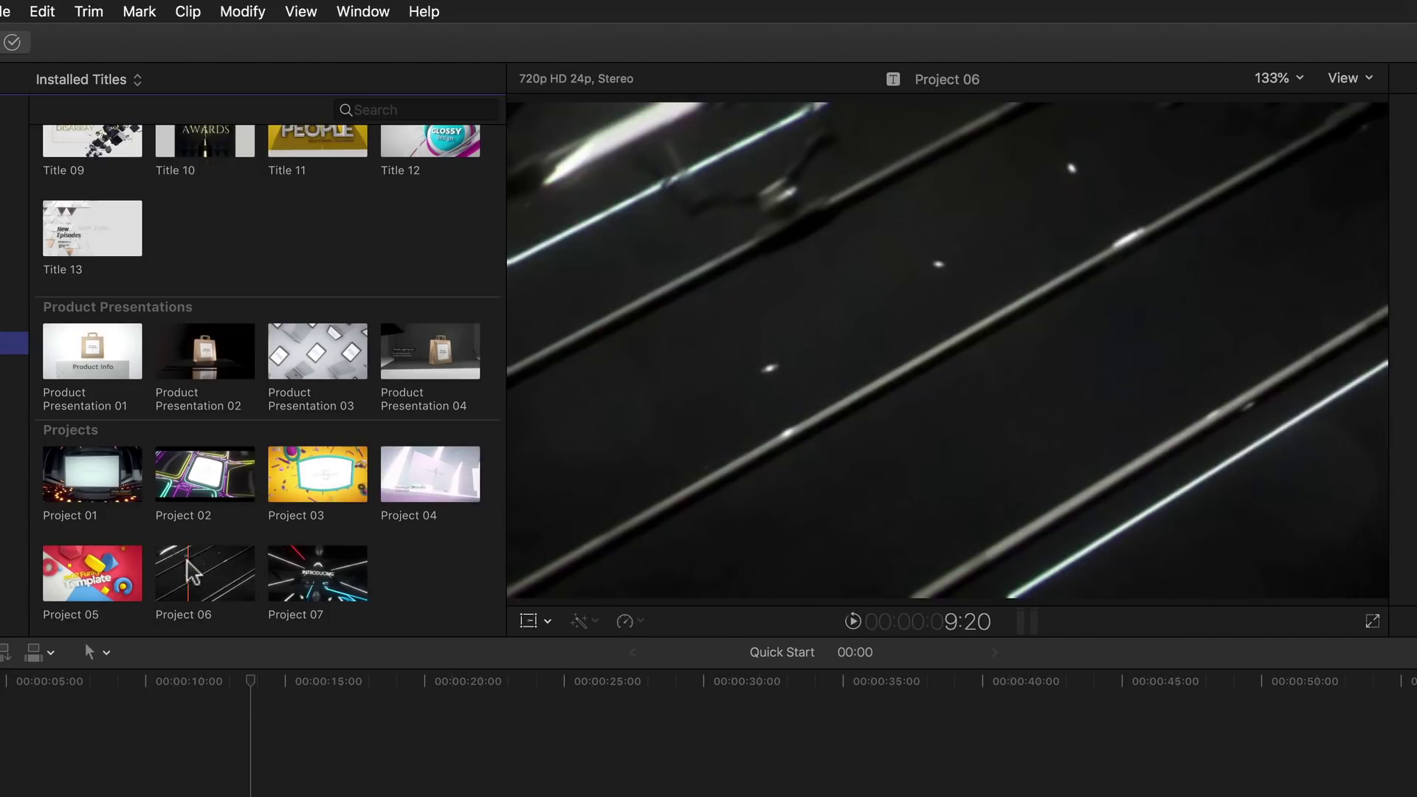
pyautogui.press('space')
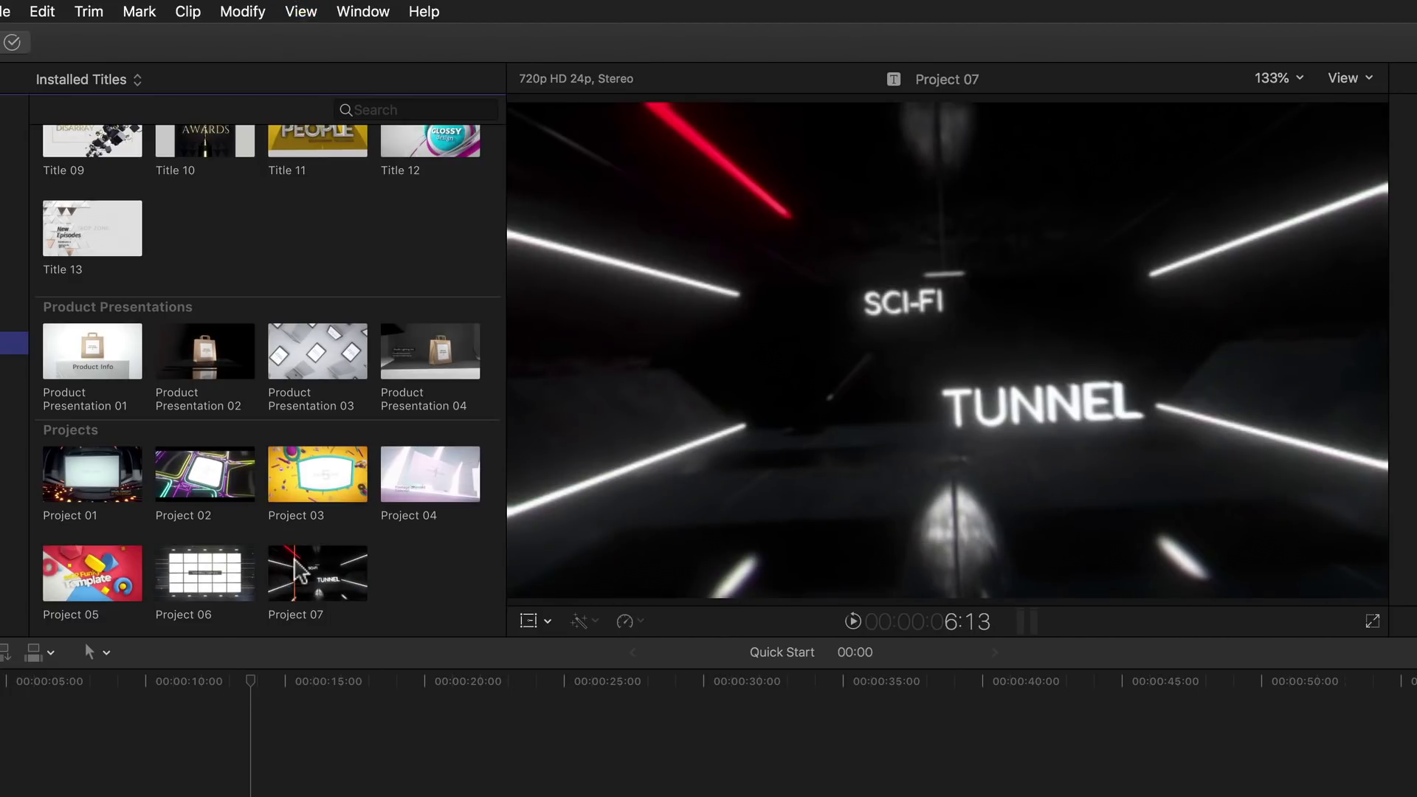
# Step: Preview Title 04 and Logo 04, then select the Logo 06 opener thumbnail
pyautogui.scroll(15, 485, 548)
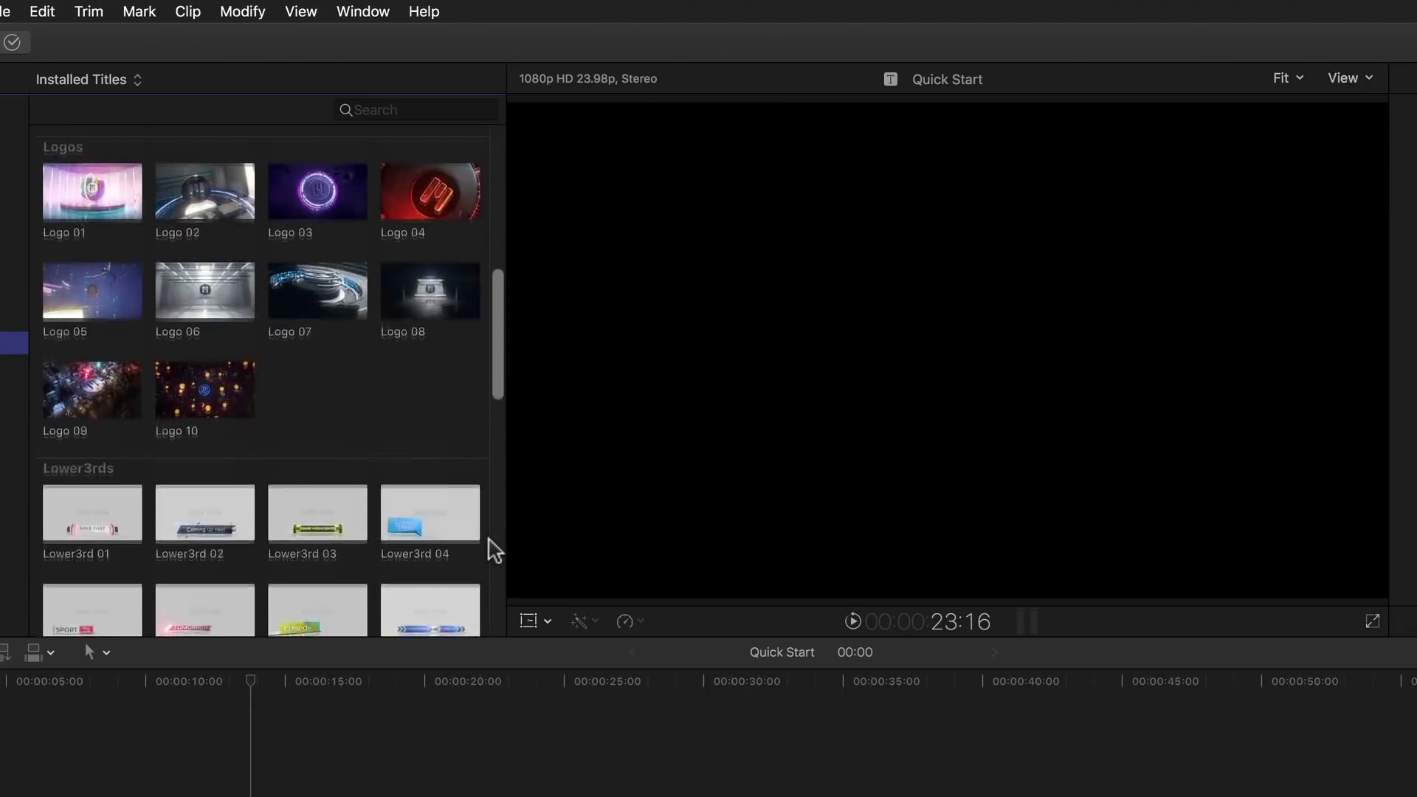
pyautogui.scroll(5, 492, 550)
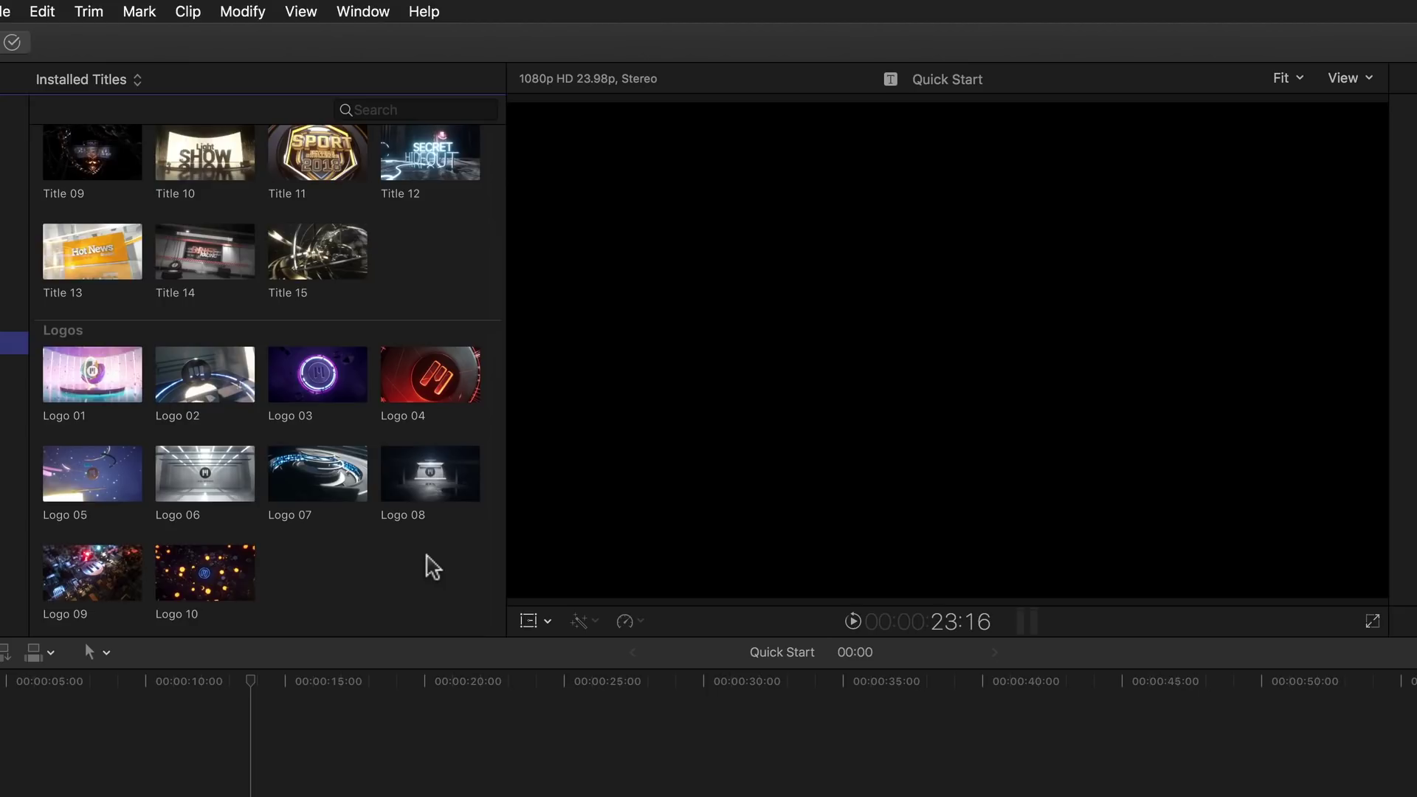
pyautogui.scroll(-5, 433, 567)
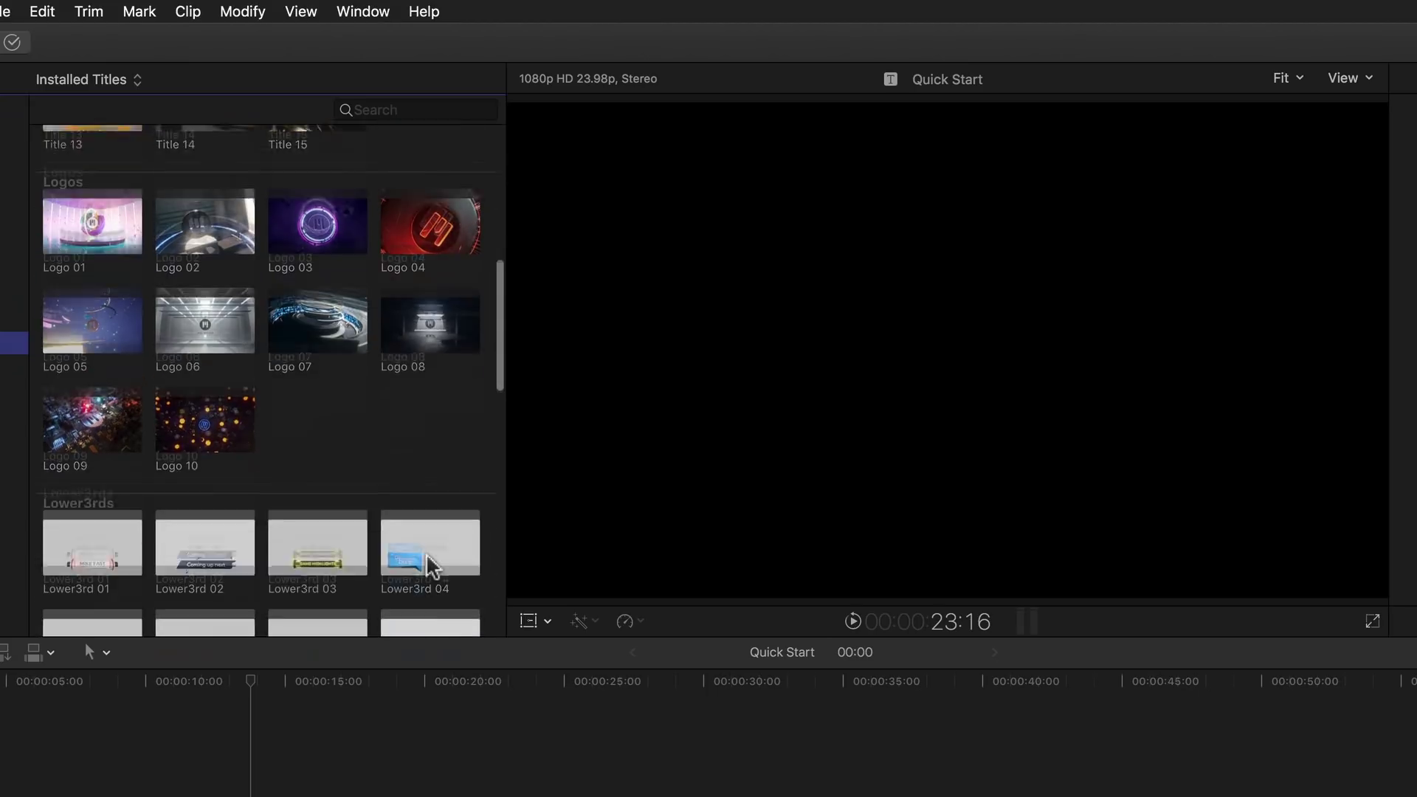
pyautogui.scroll(-4, 433, 567)
pyautogui.click(432, 567)
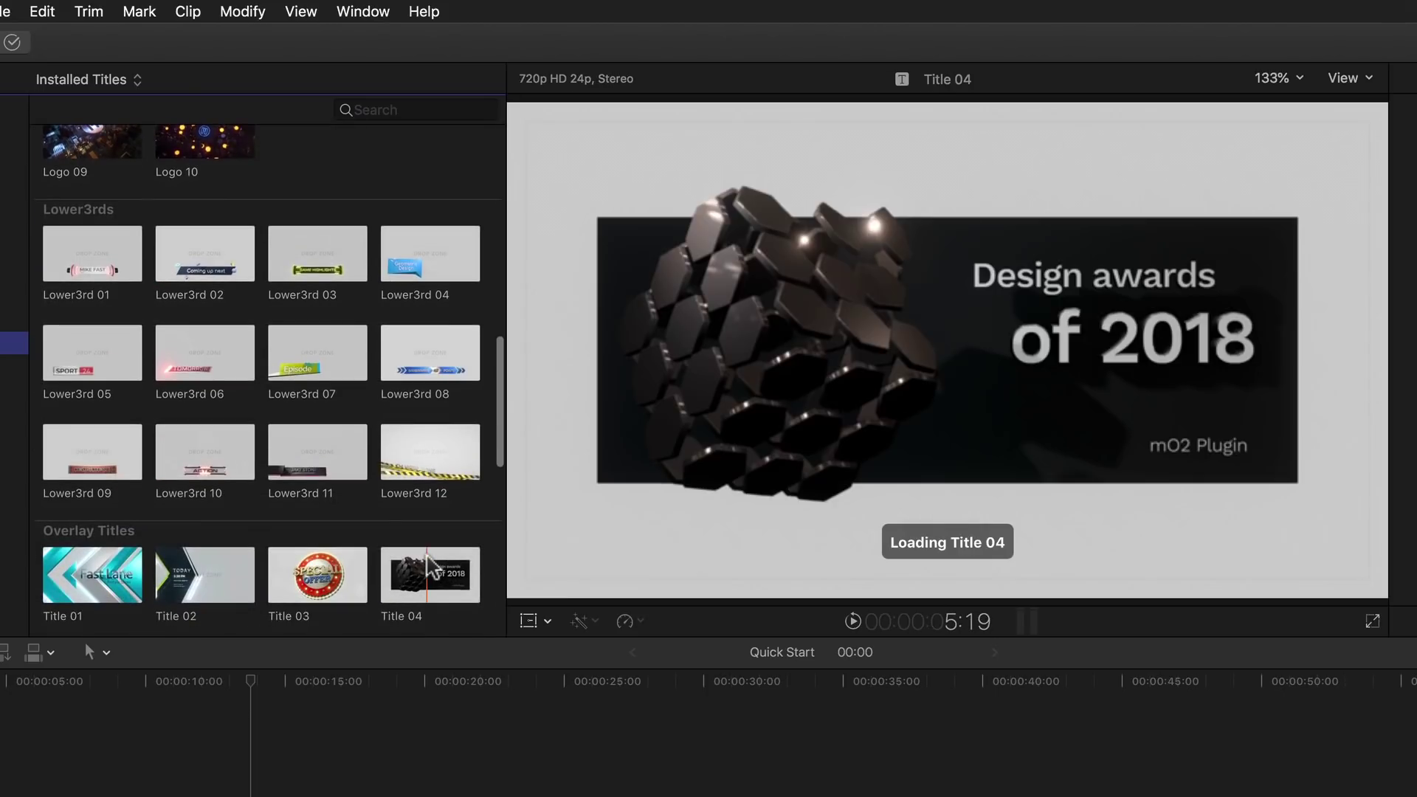
pyautogui.scroll(8, 428, 565)
pyautogui.scroll(1, 432, 567)
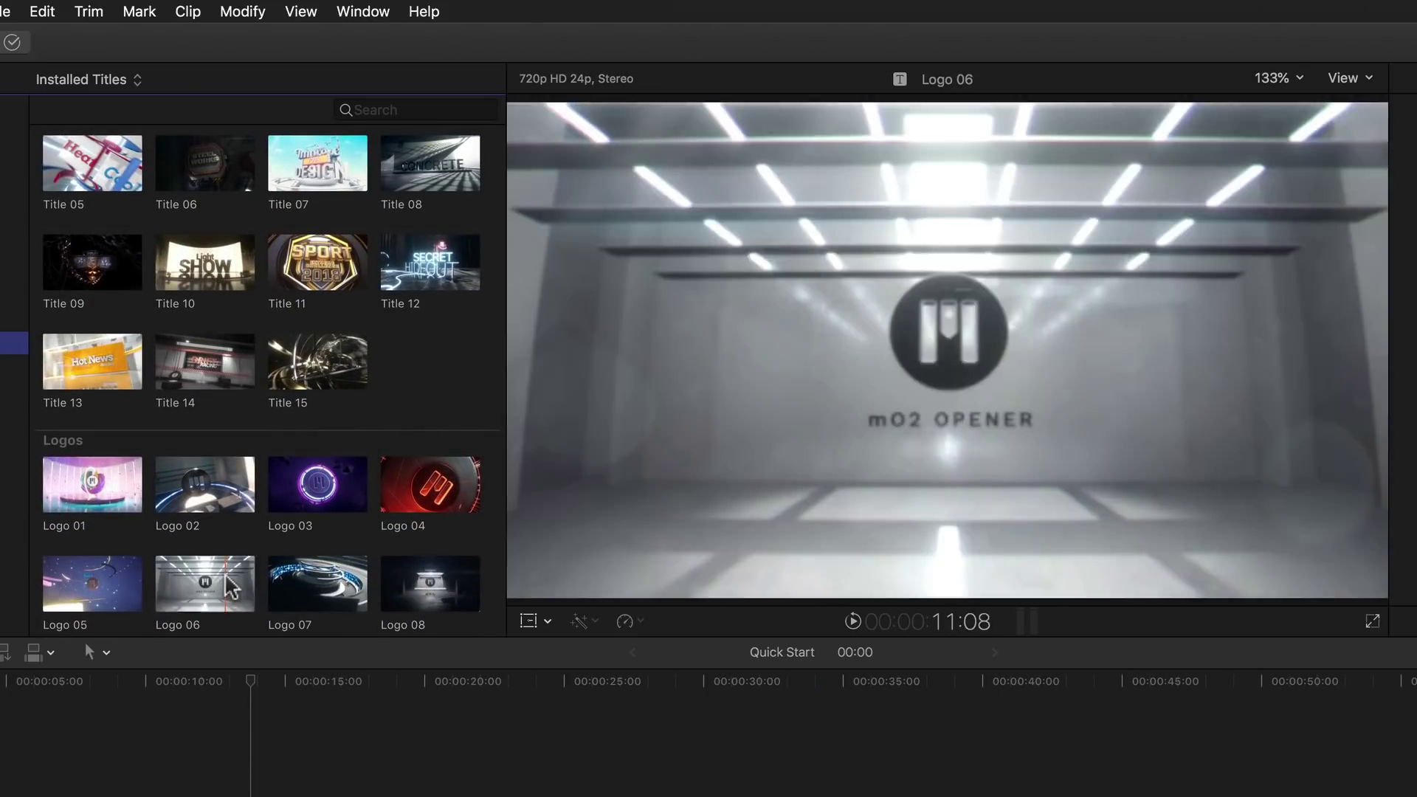
pyautogui.click(231, 586)
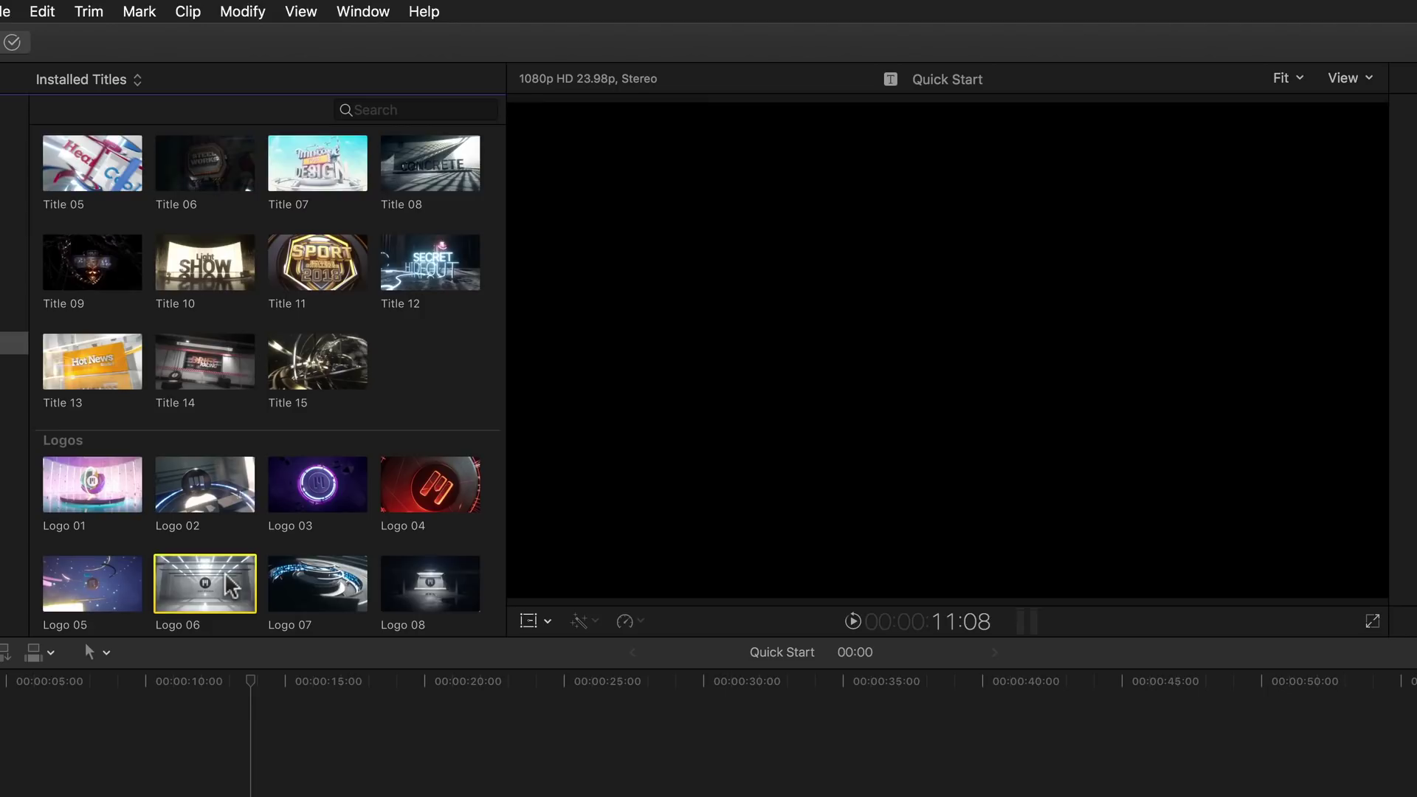
# Step: Add Logo 06 to the empty timeline, setting the project to 1080p HD at 25p
pyautogui.scroll(-5, 231, 586)
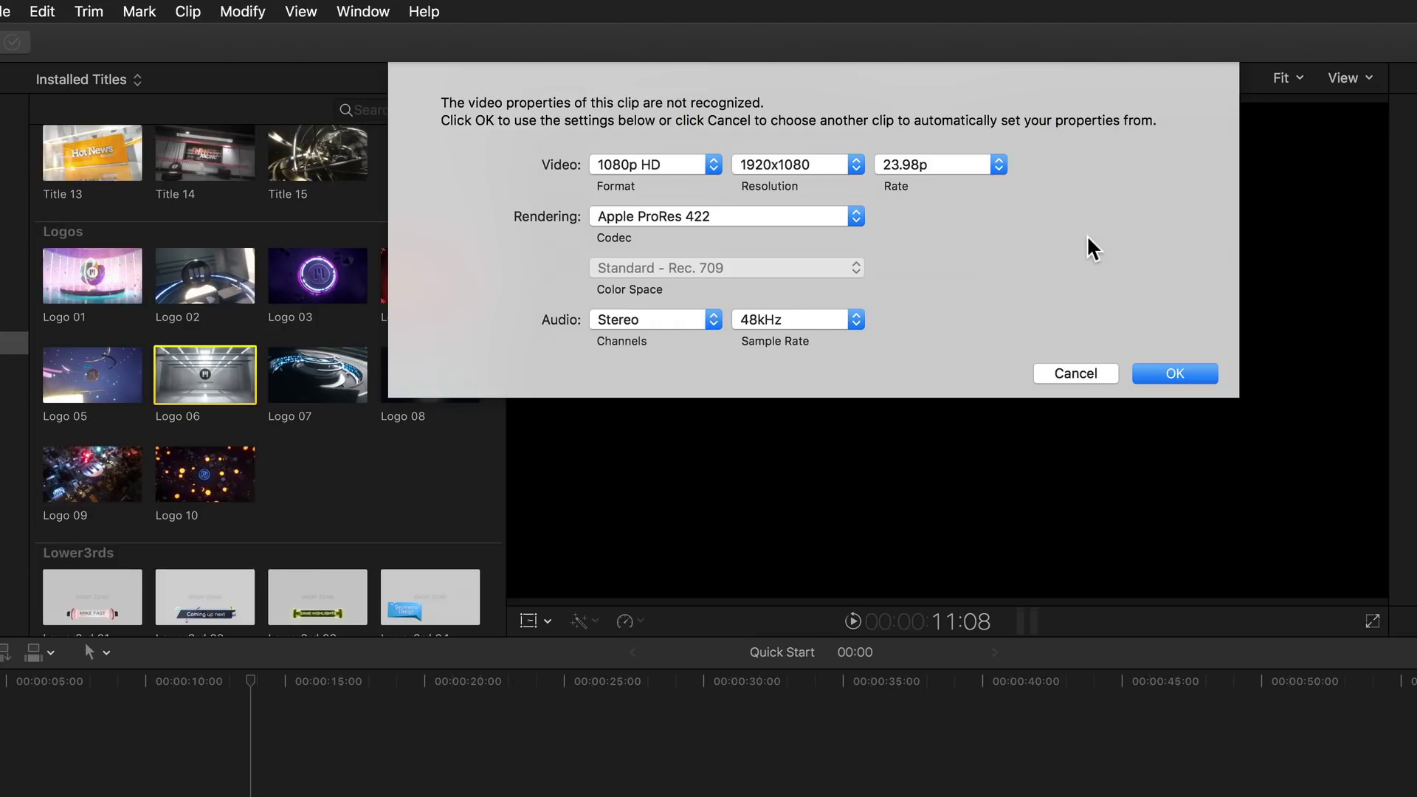
pyautogui.click(997, 165)
pyautogui.click(959, 198)
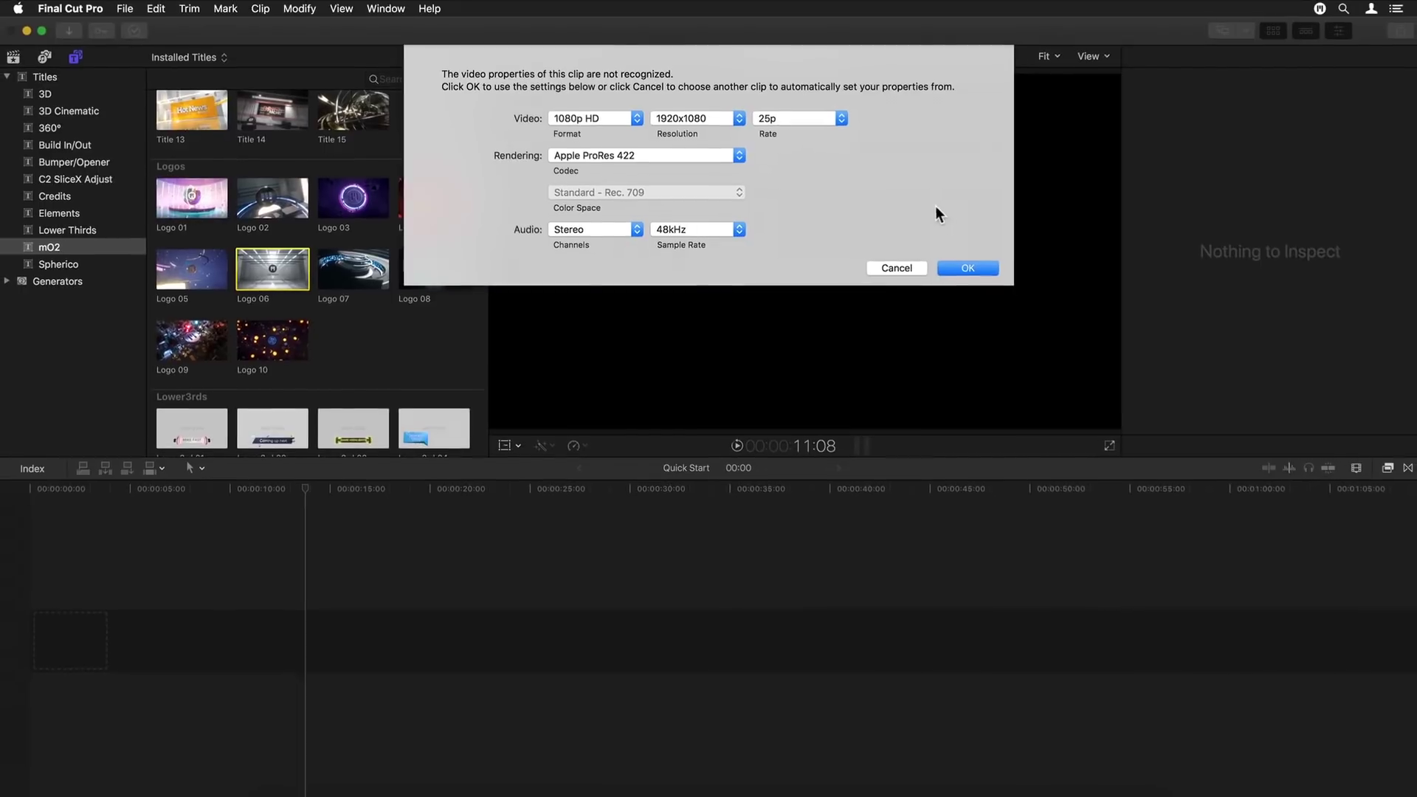
pyautogui.click(966, 267)
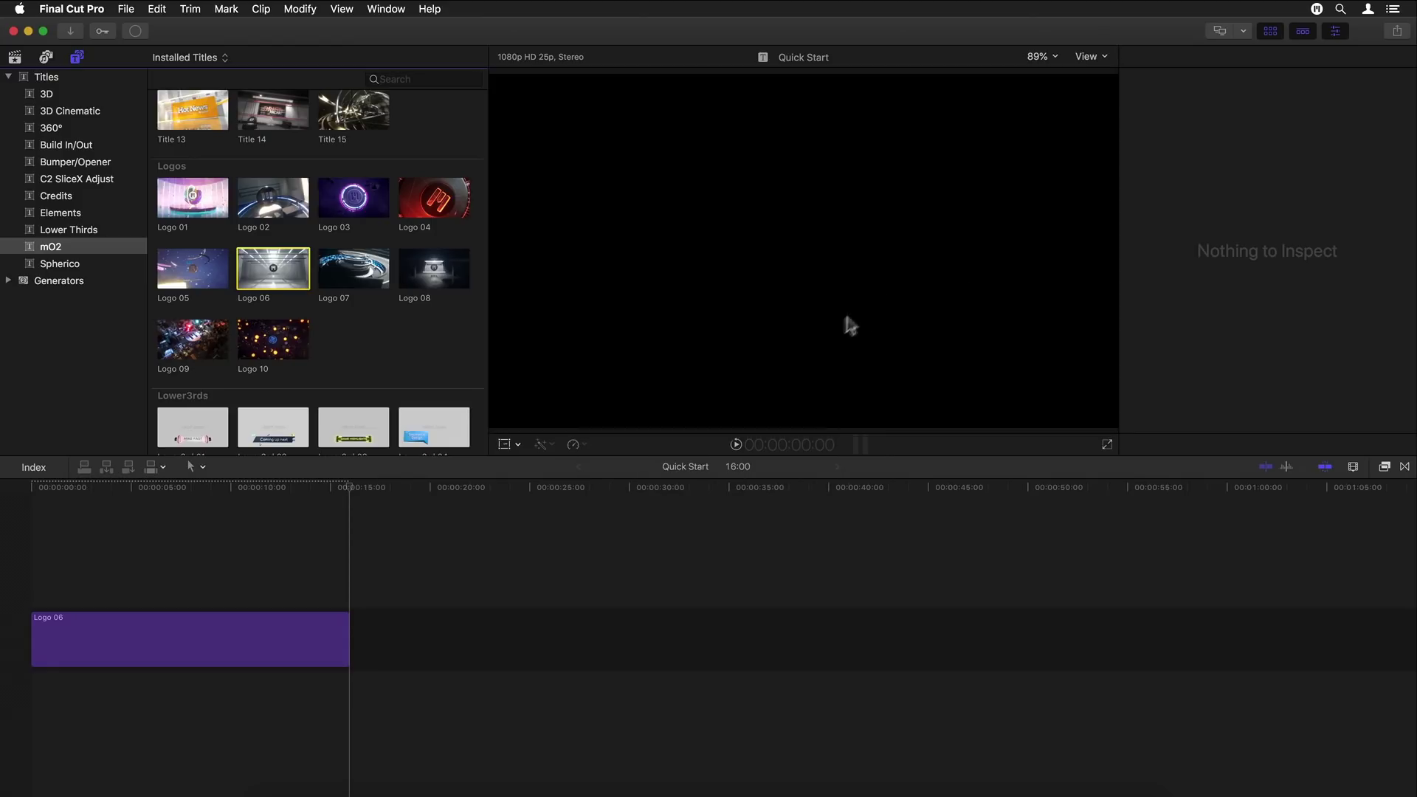
# Step: Zoom the timeline to fit Logo 06 and select the clip at 11:23
pyautogui.click(357, 523)
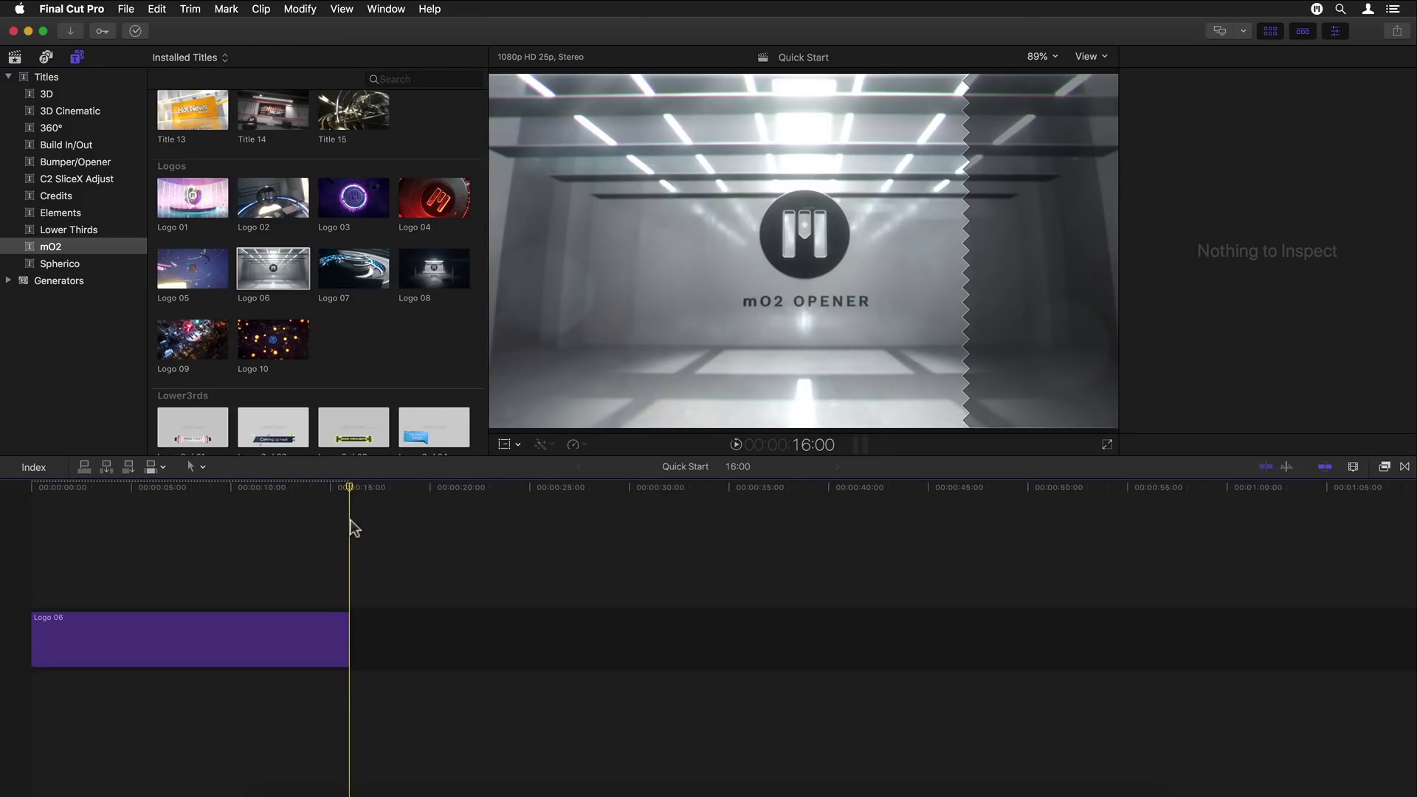
pyautogui.hotkey('shift', 'z')
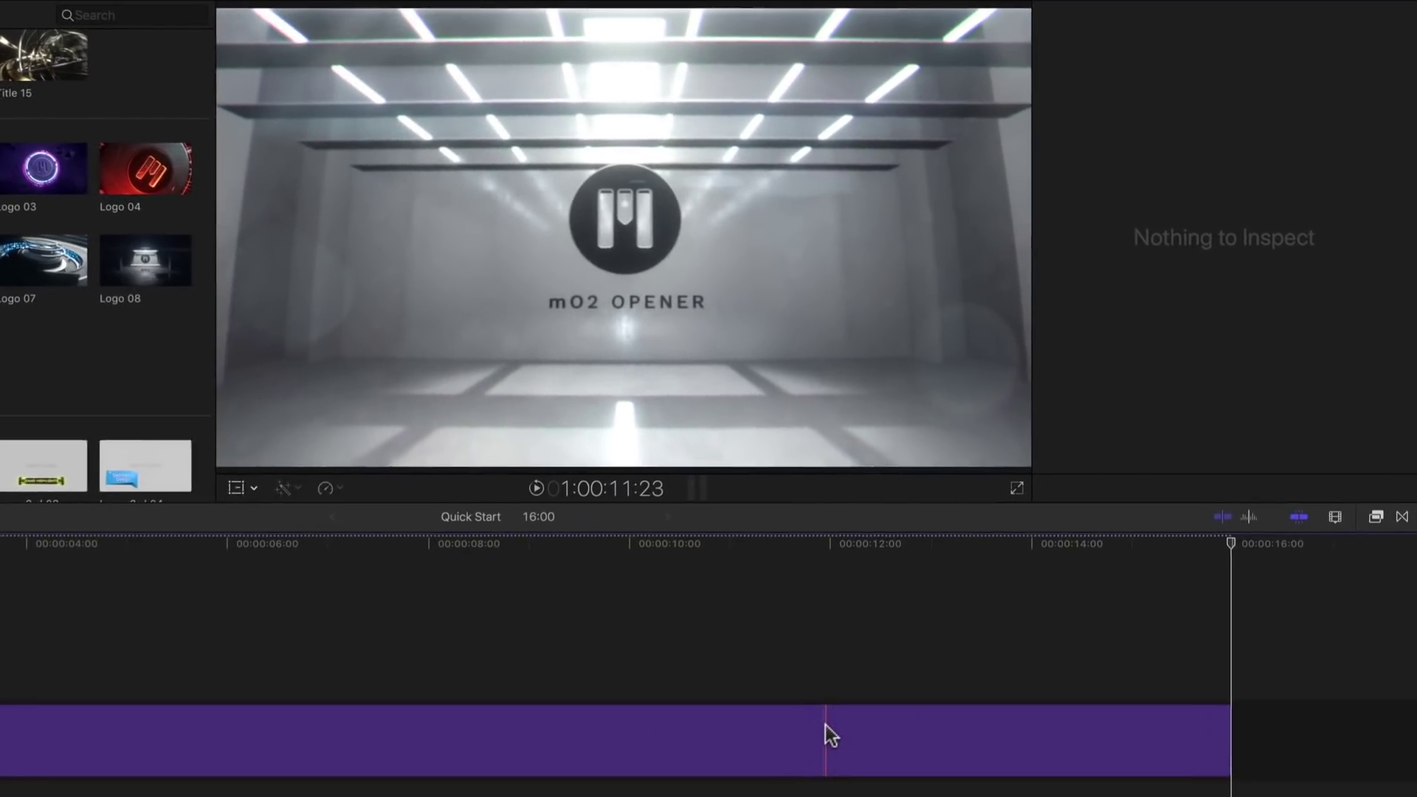
pyautogui.click(822, 726)
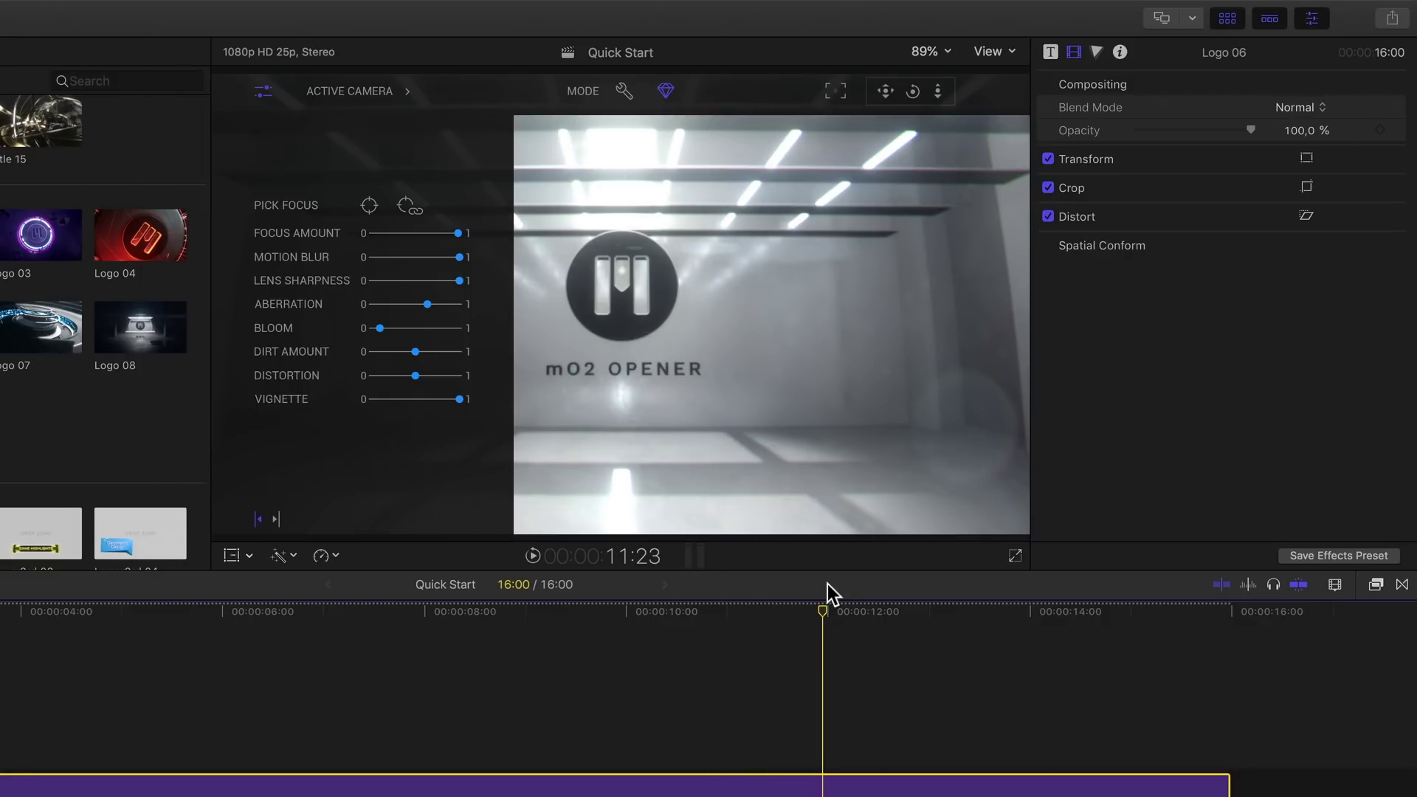
# Step: Toggle the camera panel's side, then hide the camera effect sliders
pyautogui.click(277, 518)
pyautogui.click(777, 520)
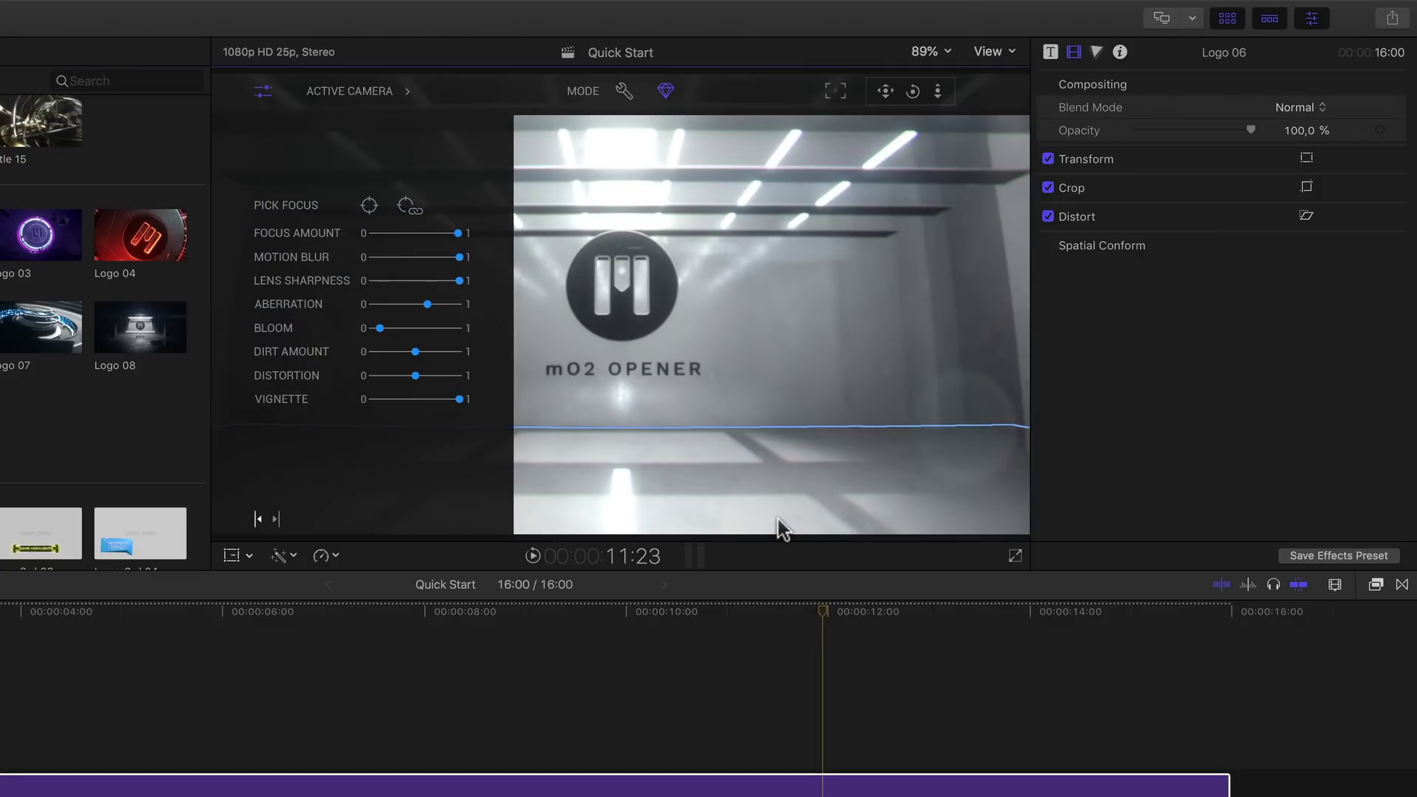
pyautogui.click(263, 93)
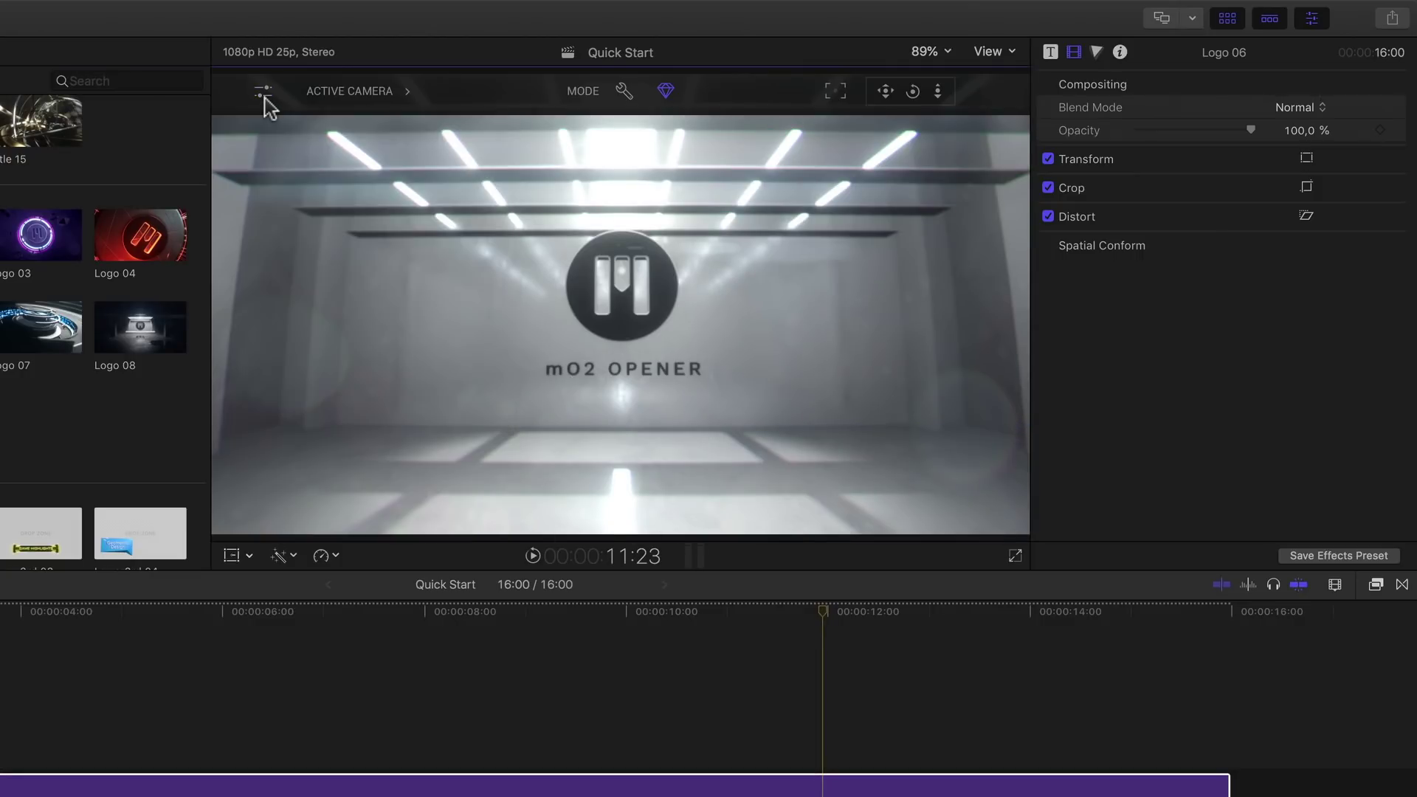
pyautogui.click(267, 97)
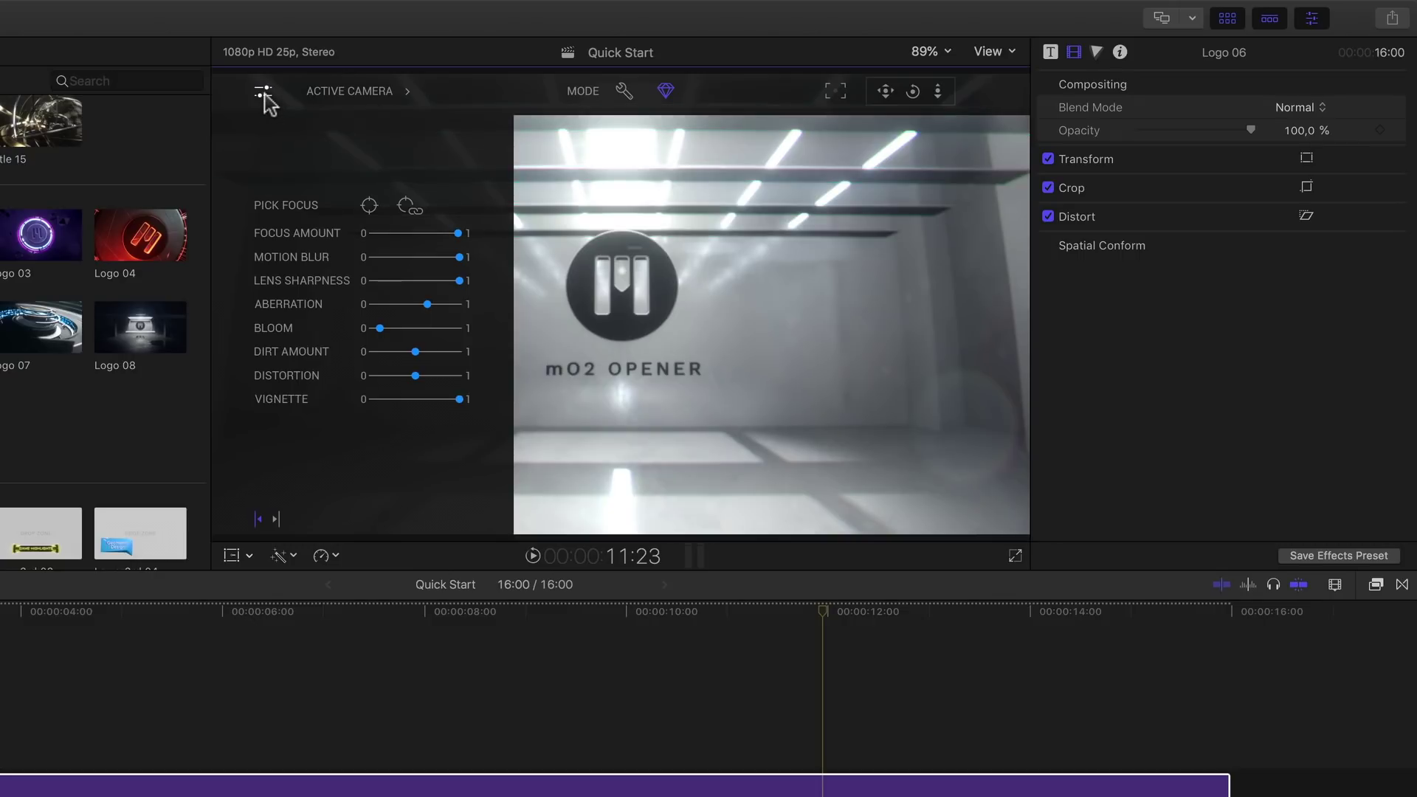
pyautogui.click(263, 94)
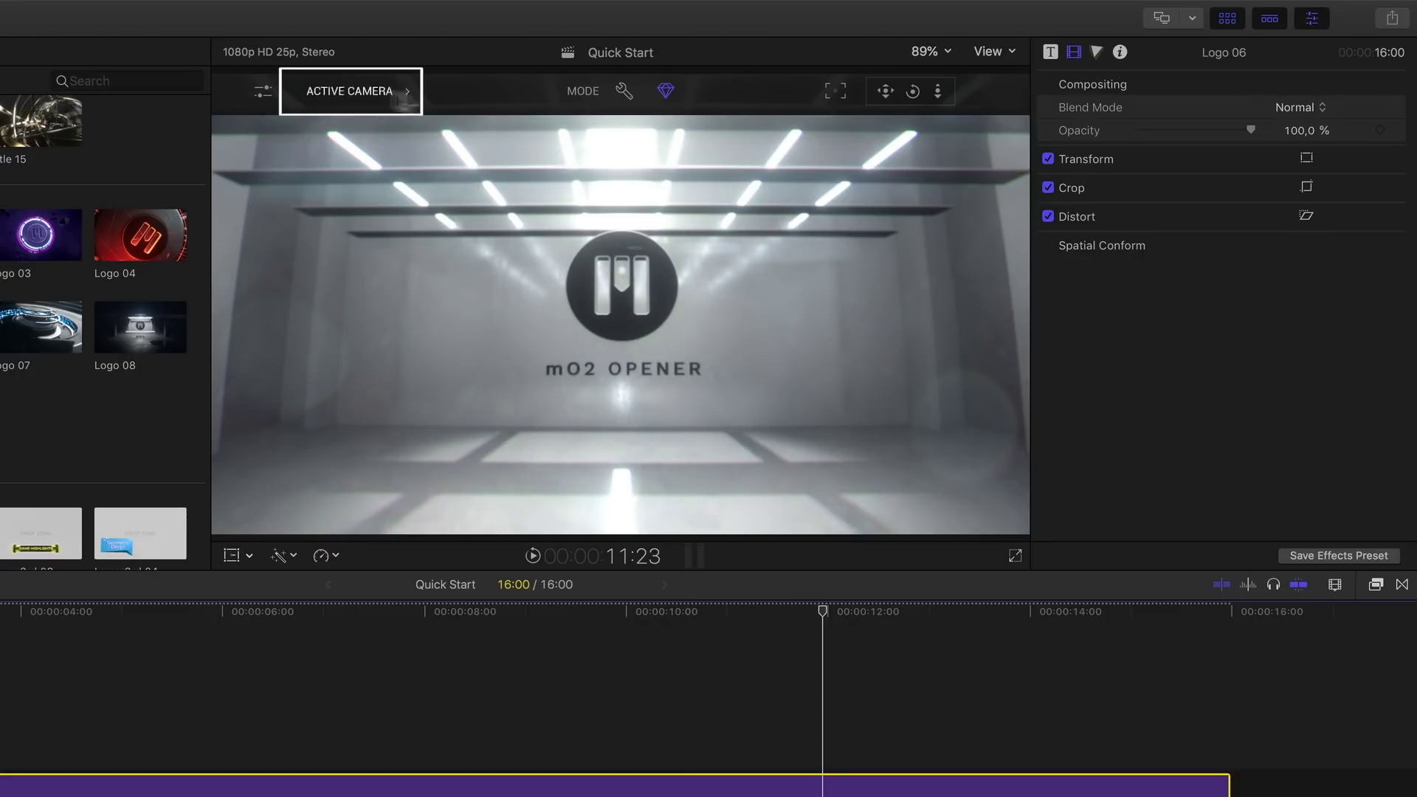
# Step: Try the Perspective camera view, then return to Active Camera
pyautogui.click(405, 91)
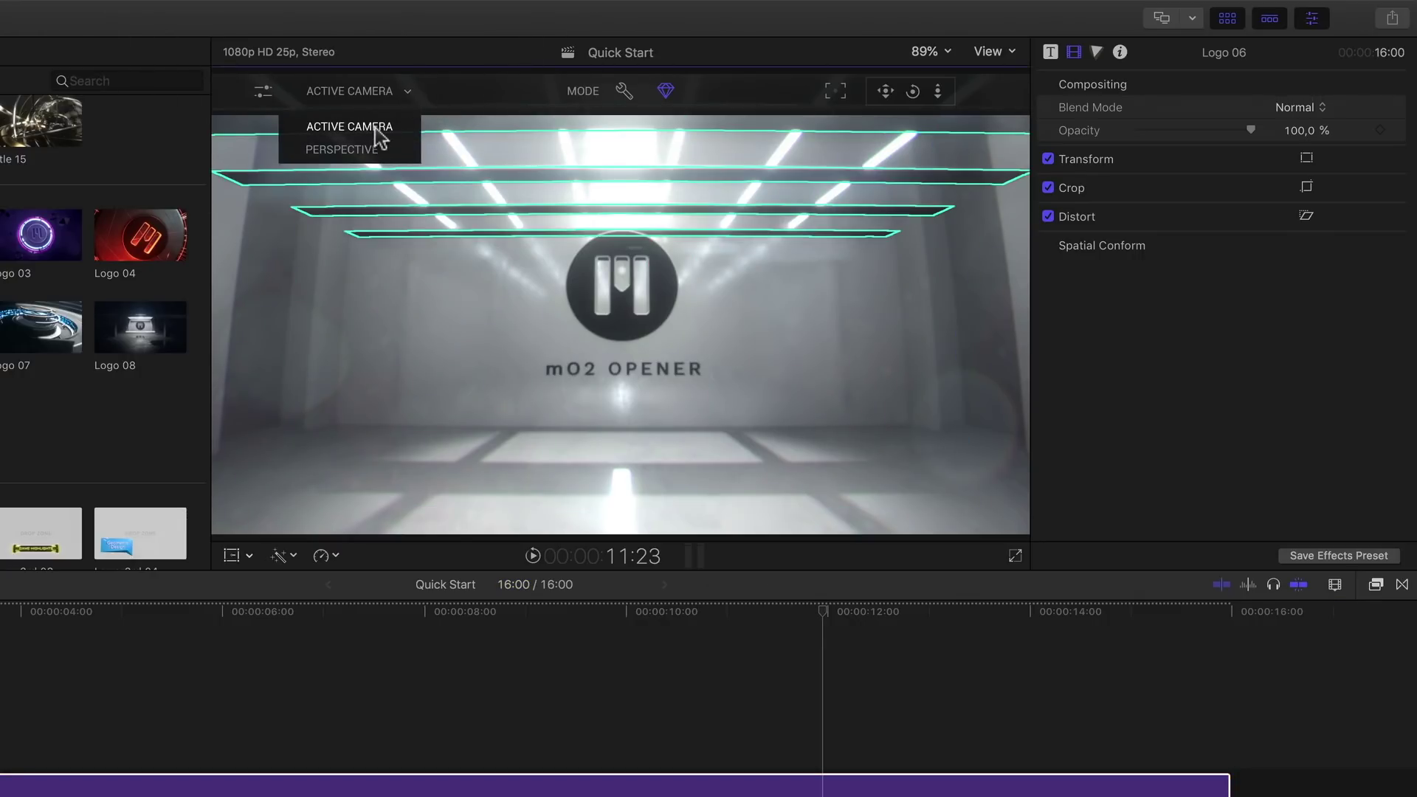
pyautogui.click(368, 149)
pyautogui.click(405, 91)
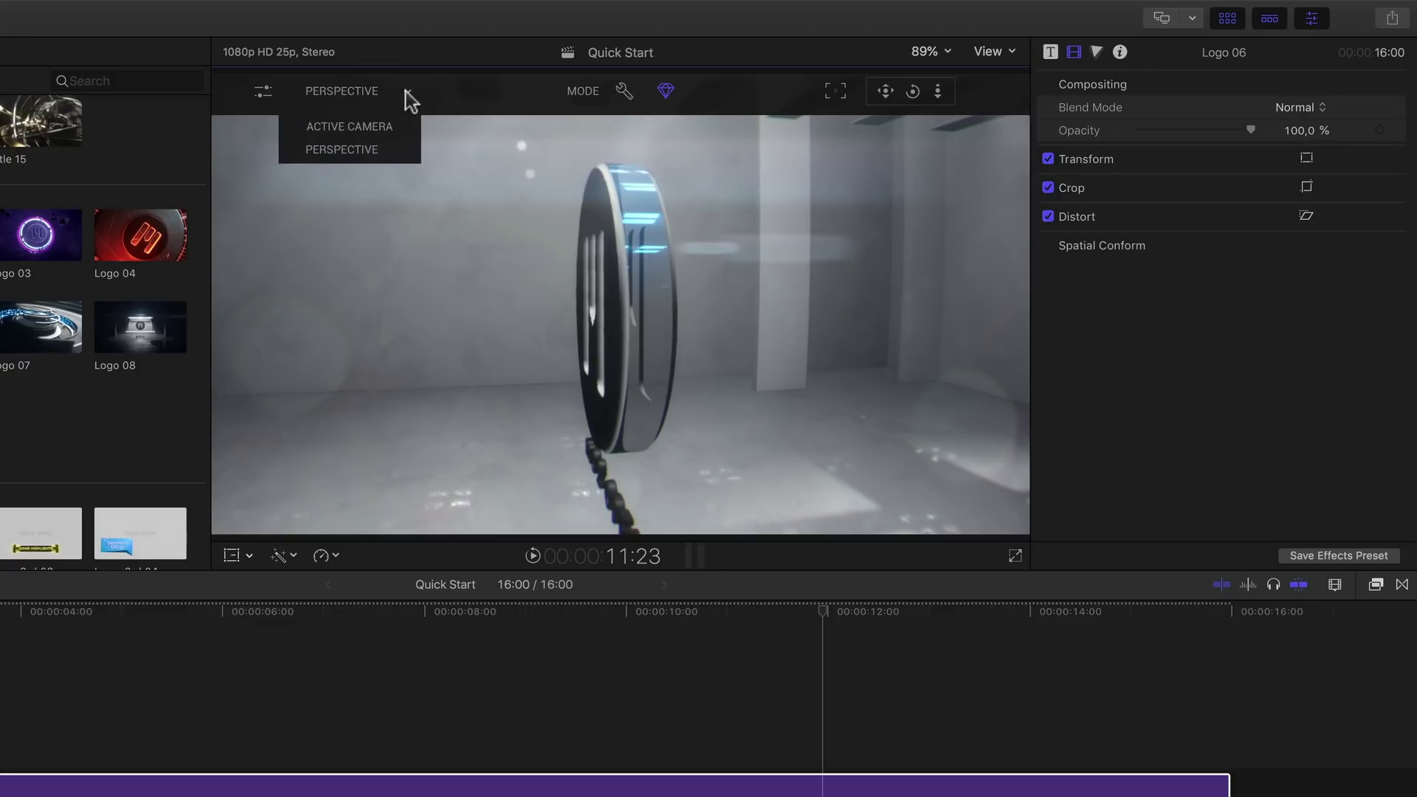
pyautogui.click(383, 126)
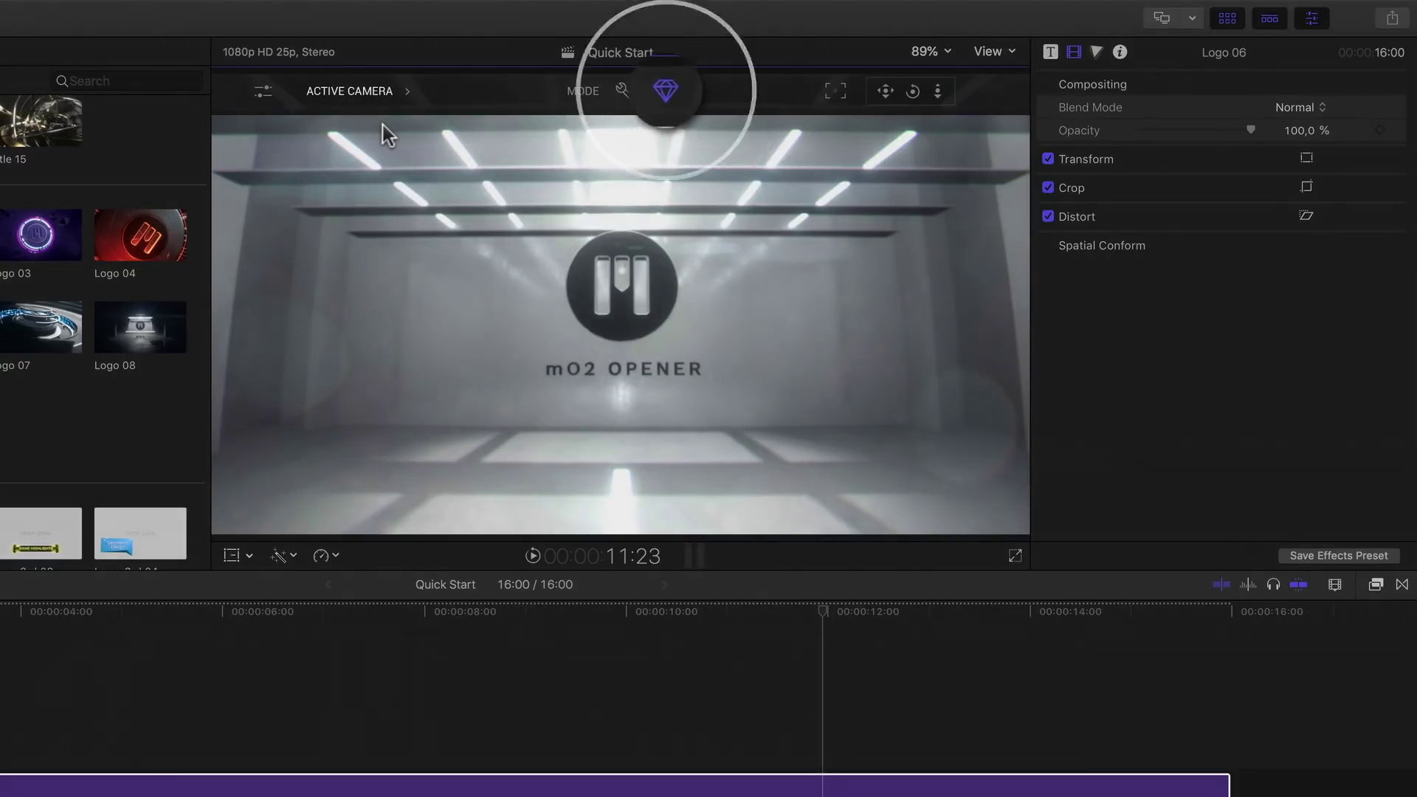
# Step: Switch the viewer to draft rendering and move the playhead to 14:16
pyautogui.click(621, 91)
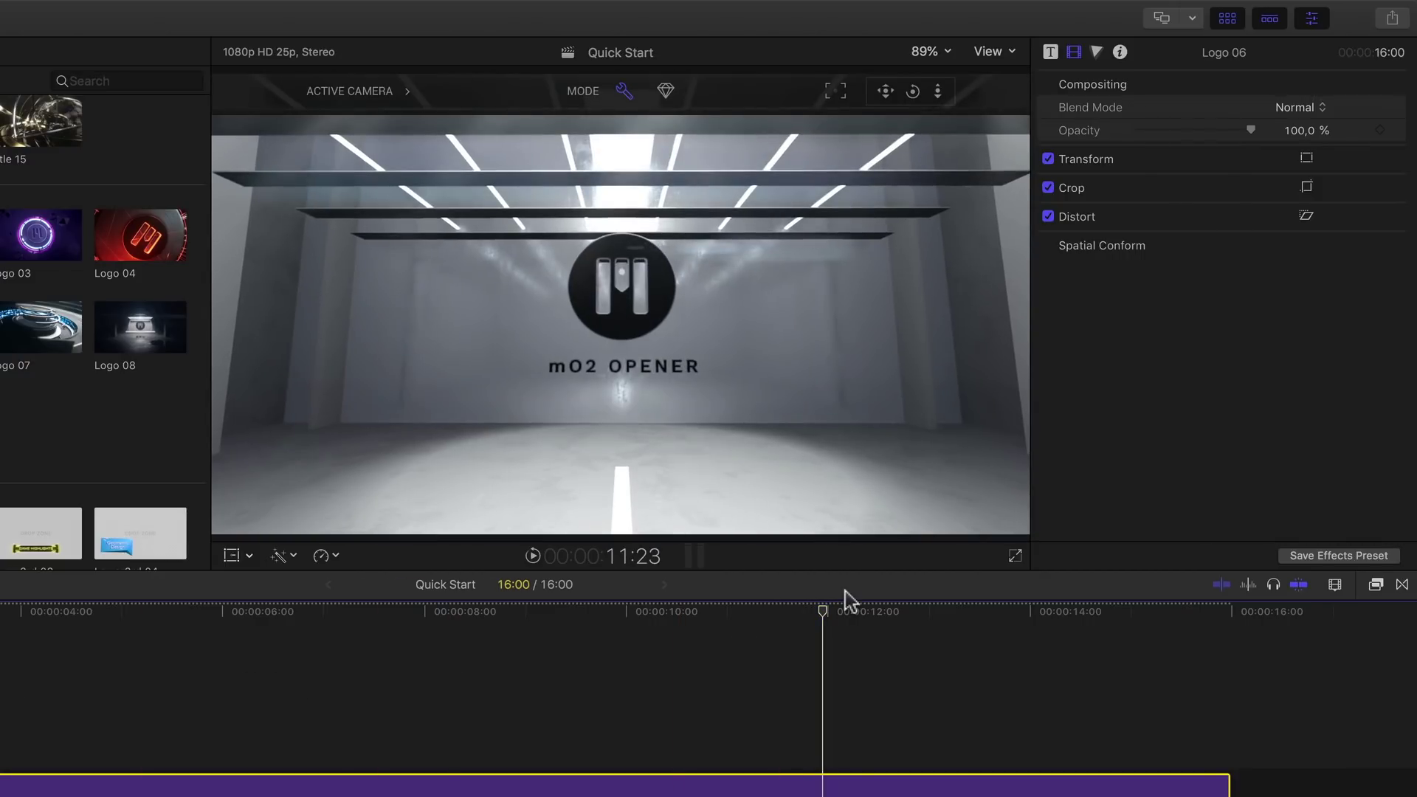
pyautogui.click(1097, 662)
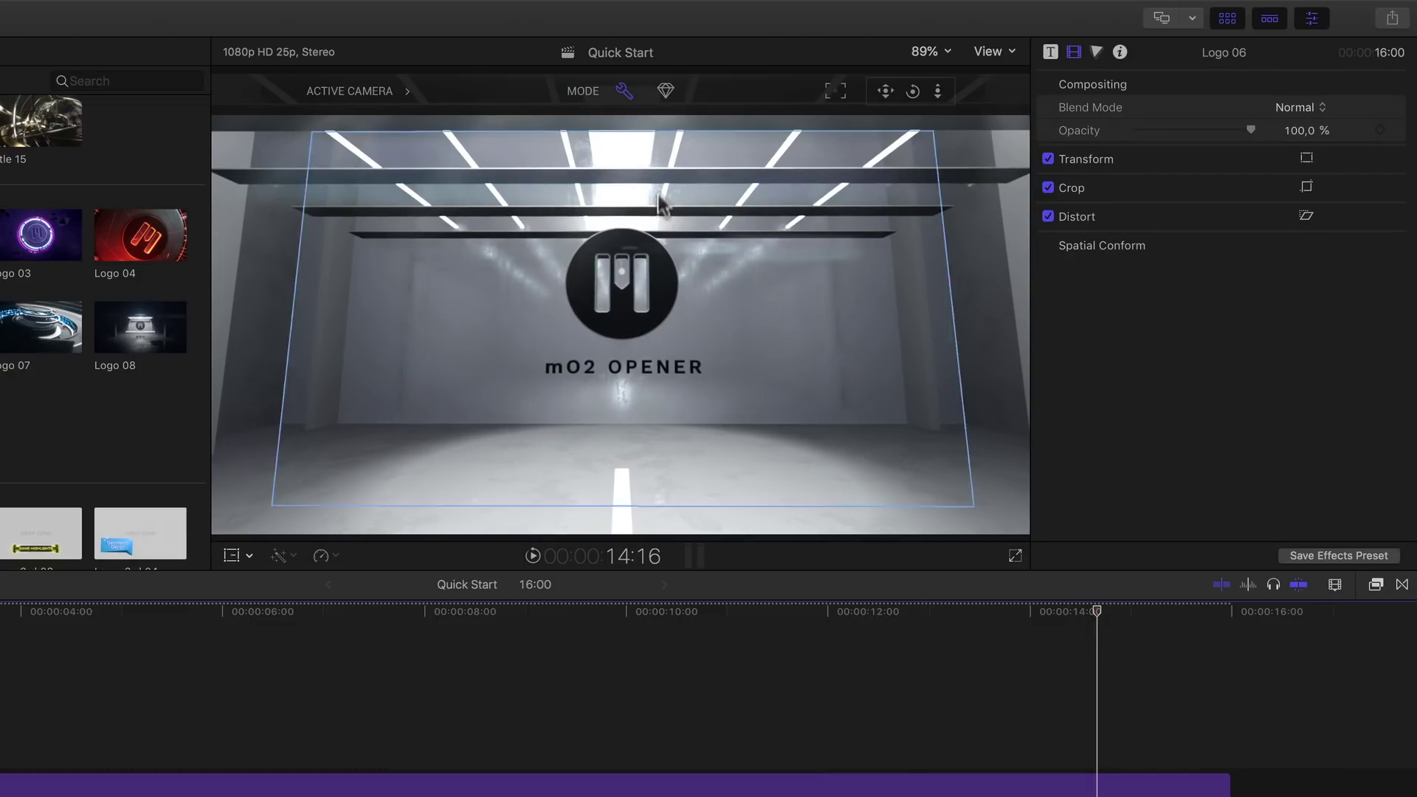
# Step: Restore the full glowing render and select the mO2 OPENER title text
pyautogui.click(667, 92)
pyautogui.click(666, 91)
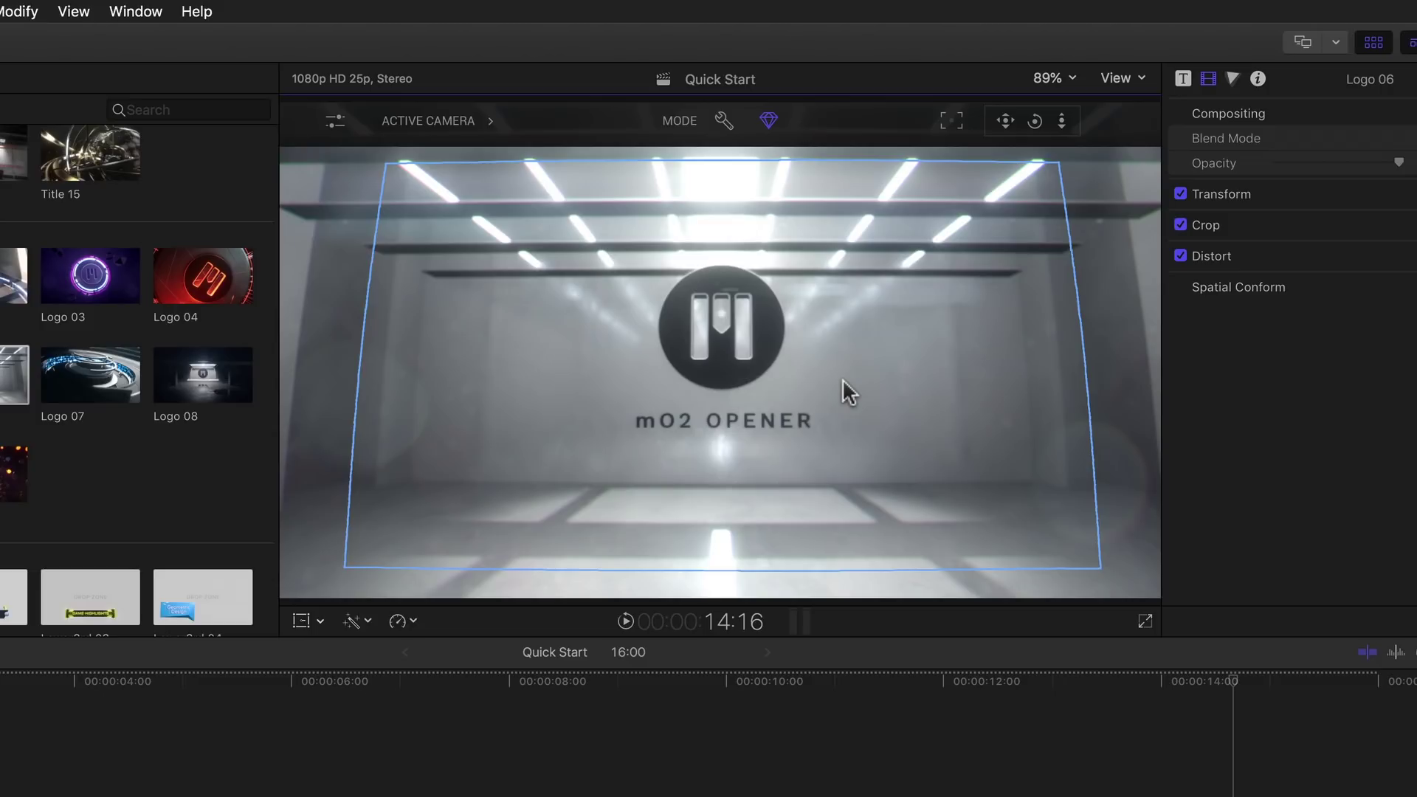
pyautogui.click(766, 418)
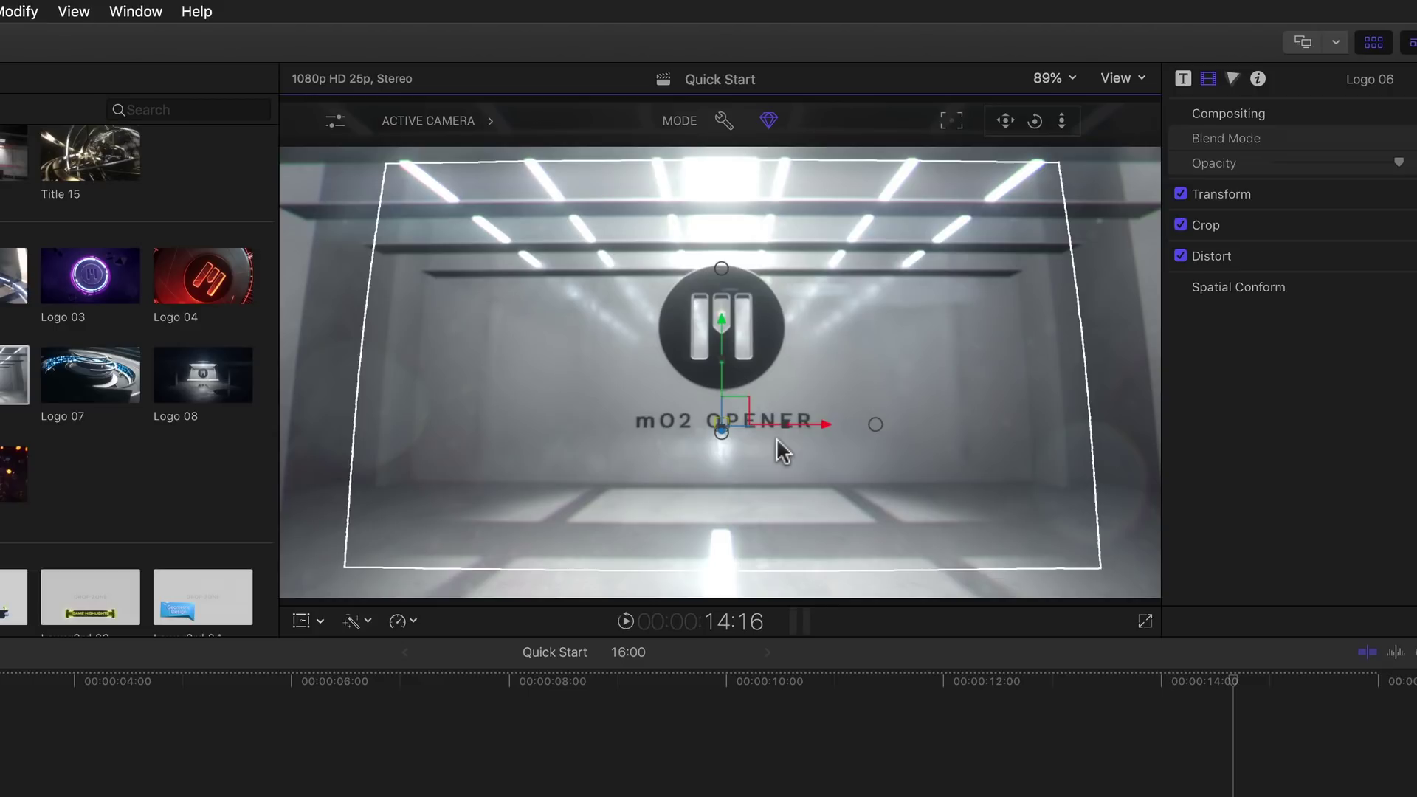
# Step: Drag the mO2 OPENER title right along its red X axis, just below the emblem
pyautogui.click(781, 437)
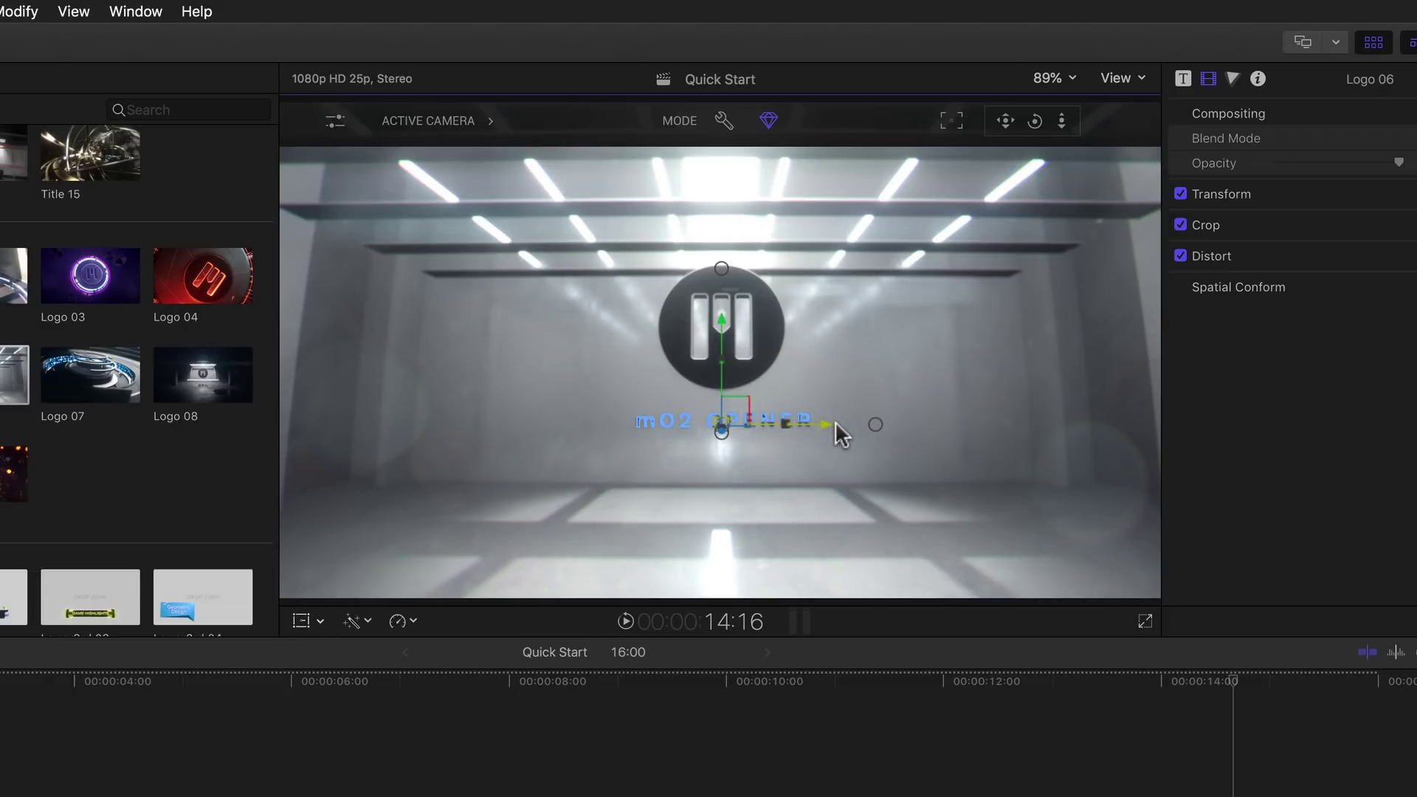
pyautogui.moveTo(834, 422)
pyautogui.mouseDown()
pyautogui.moveTo(903, 424)
pyautogui.moveTo(802, 427)
pyautogui.moveTo(834, 427)
pyautogui.mouseUp()
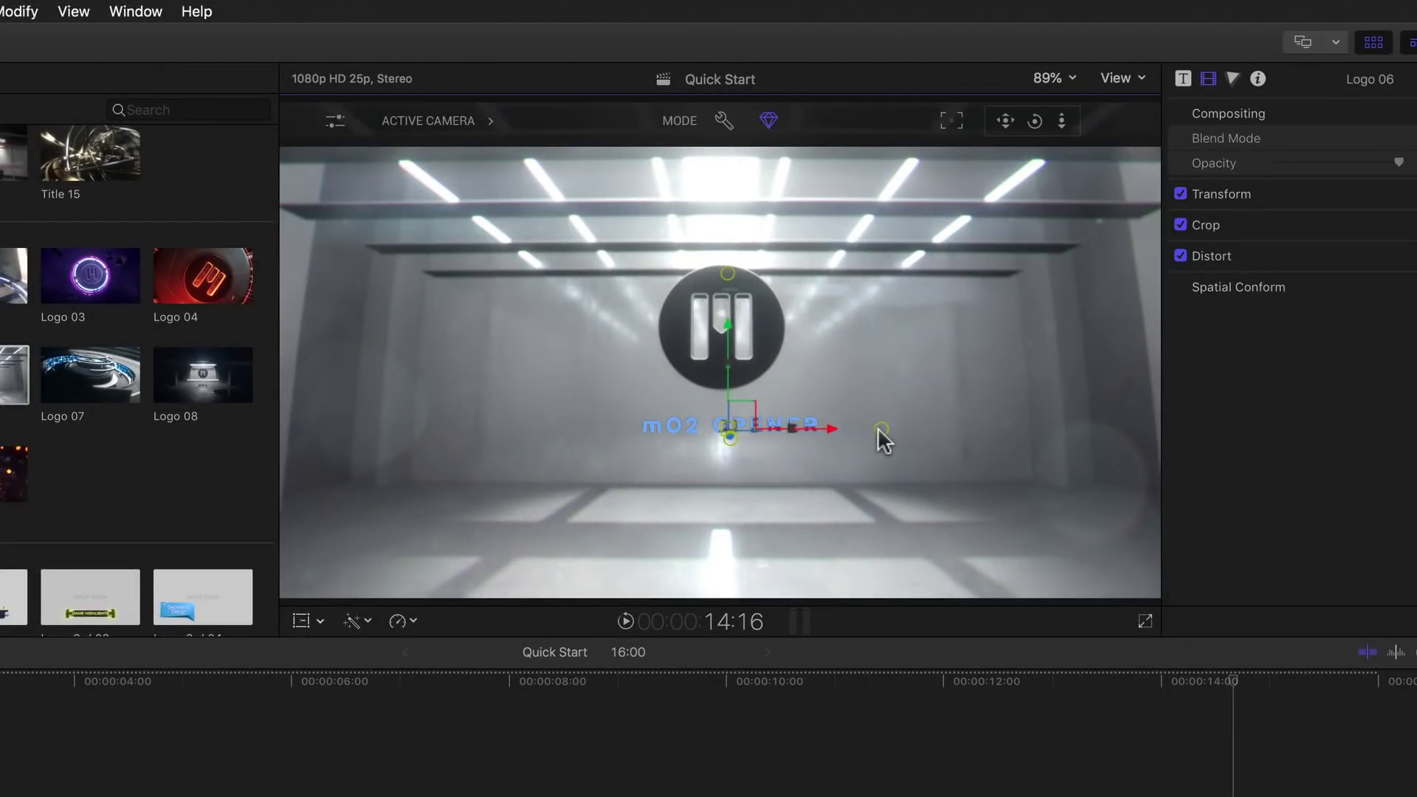
# Step: Turn and tilt the mO2 OPENER title with the 3D rotation rings and restore its letter height
pyautogui.moveTo(878, 428)
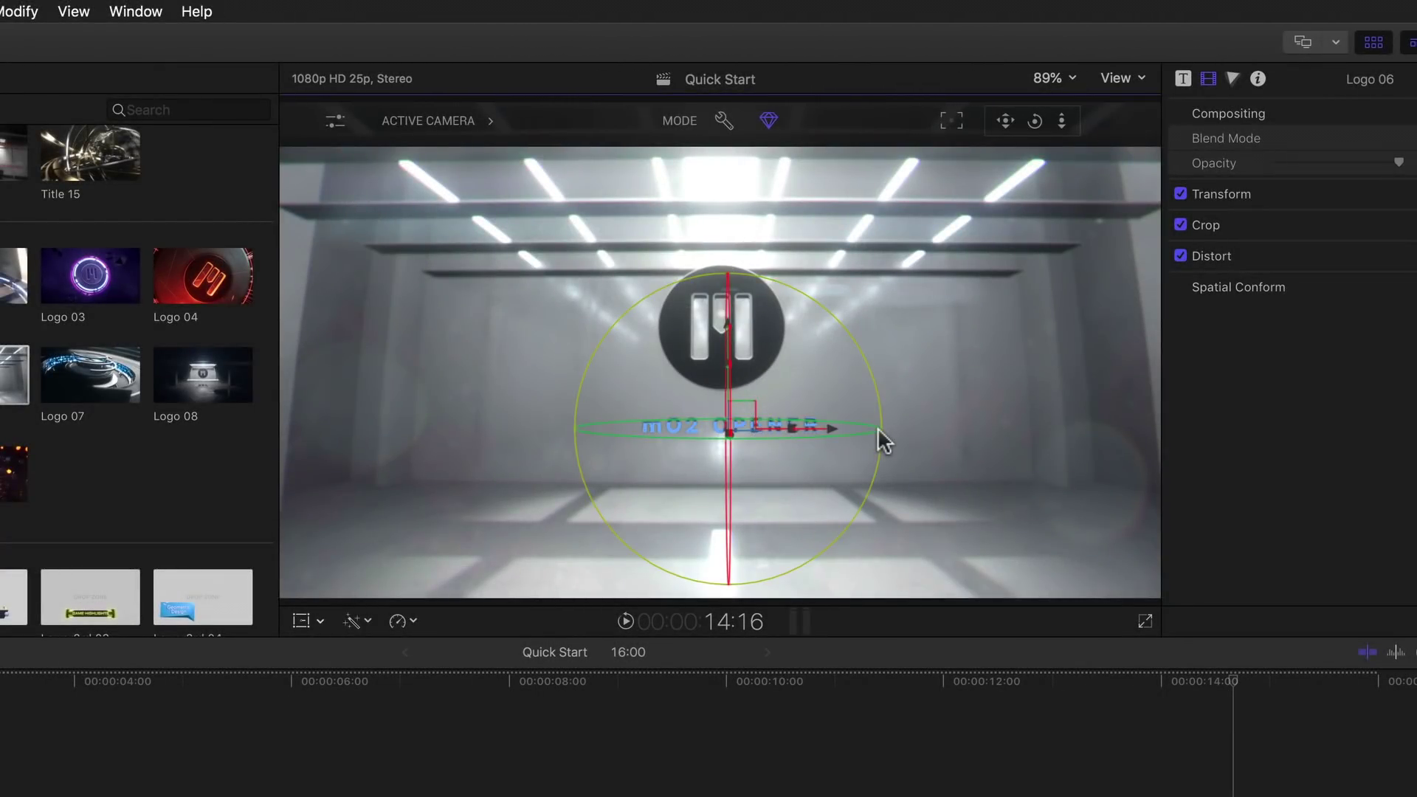
pyautogui.moveTo(853, 430)
pyautogui.mouseDown()
pyautogui.moveTo(821, 431)
pyautogui.moveTo(856, 422)
pyautogui.mouseUp()
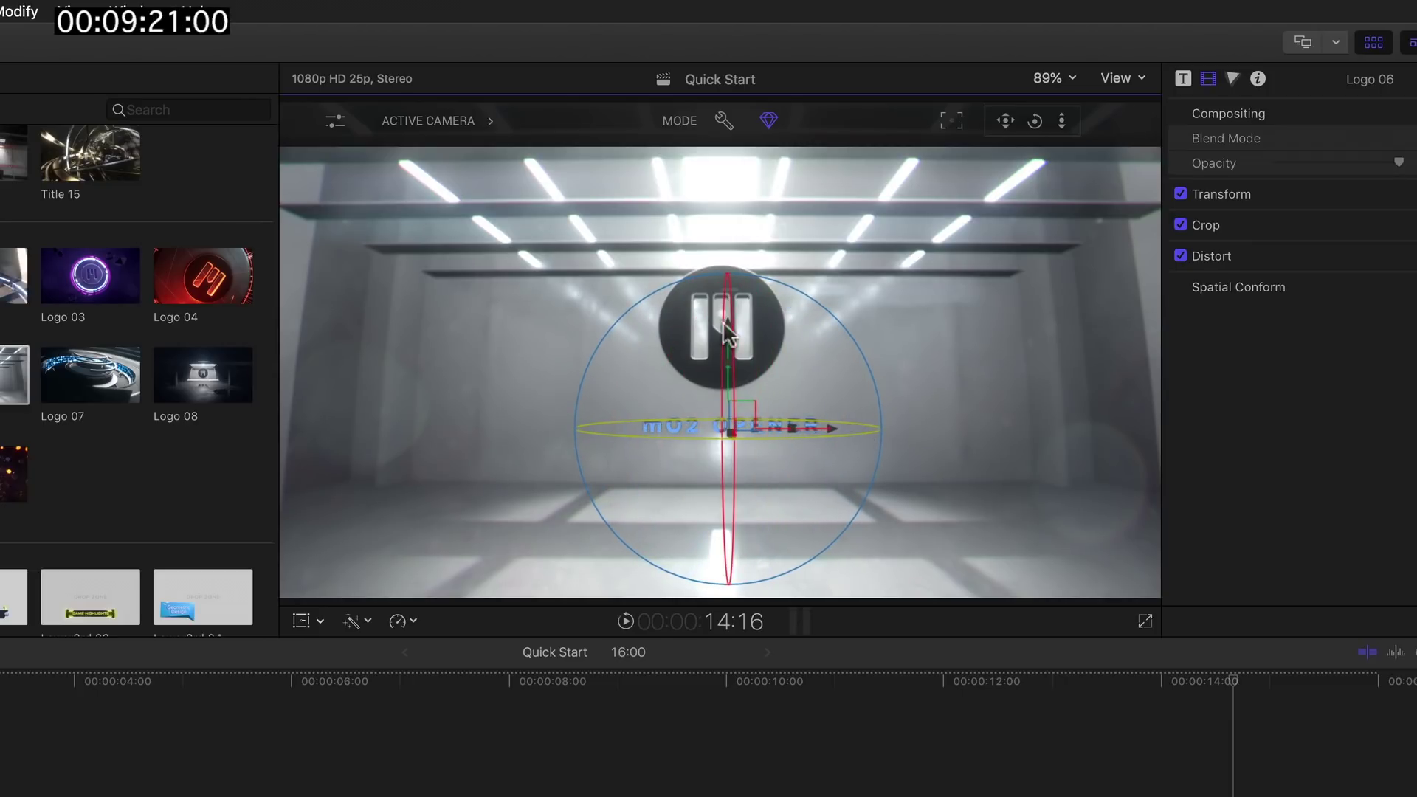
pyautogui.moveTo(731, 327); pyautogui.dragTo(730, 308)
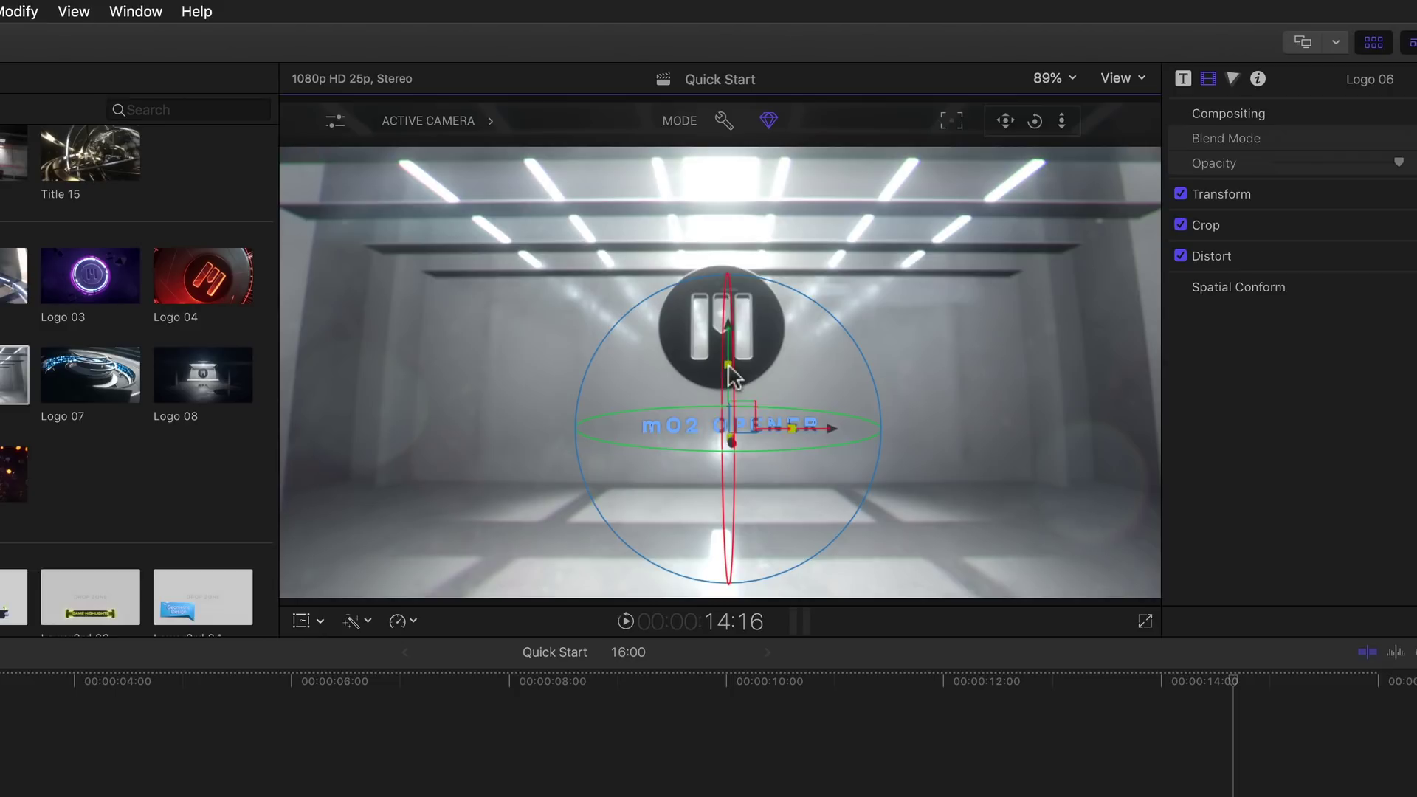
pyautogui.moveTo(720, 299); pyautogui.dragTo(719, 202)
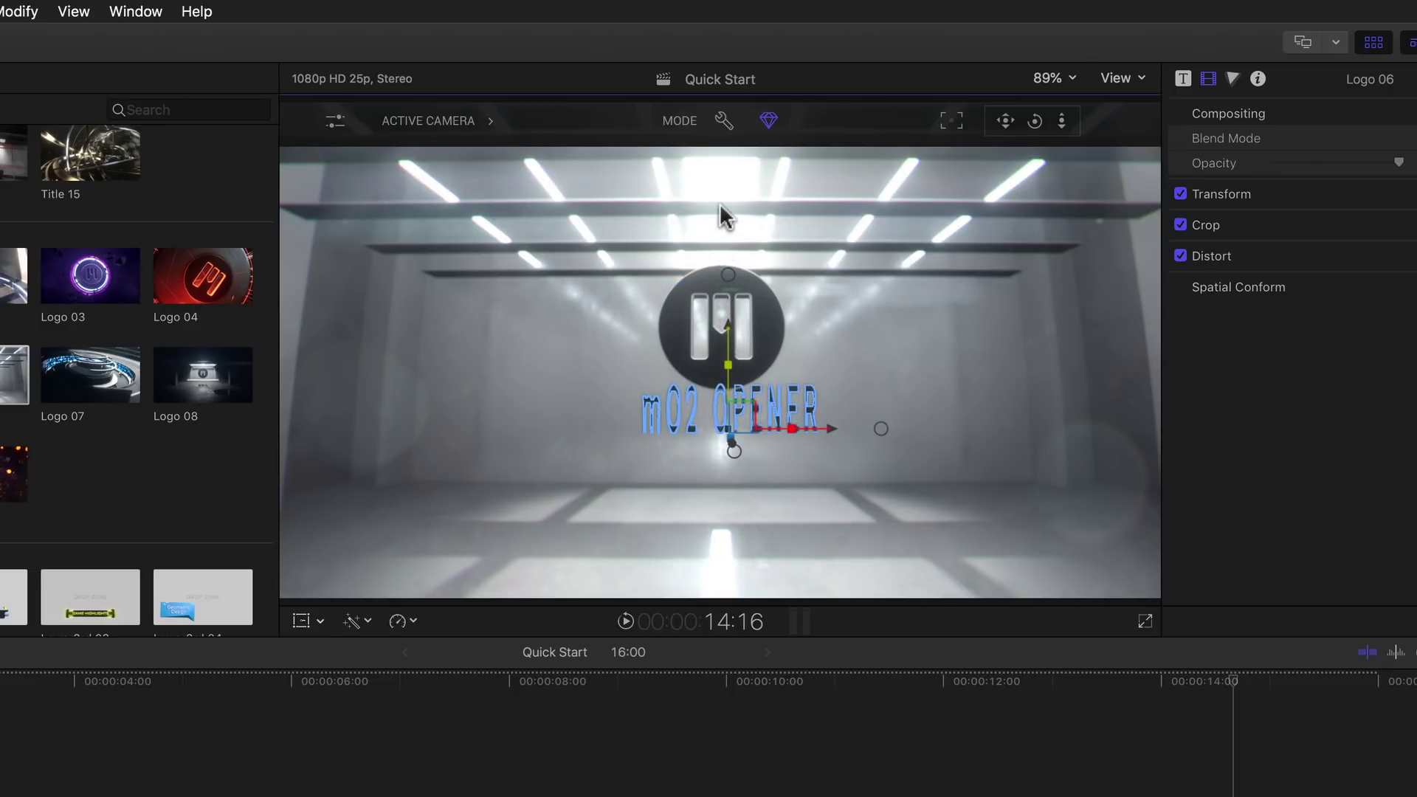
pyautogui.moveTo(717, 299); pyautogui.dragTo(723, 334)
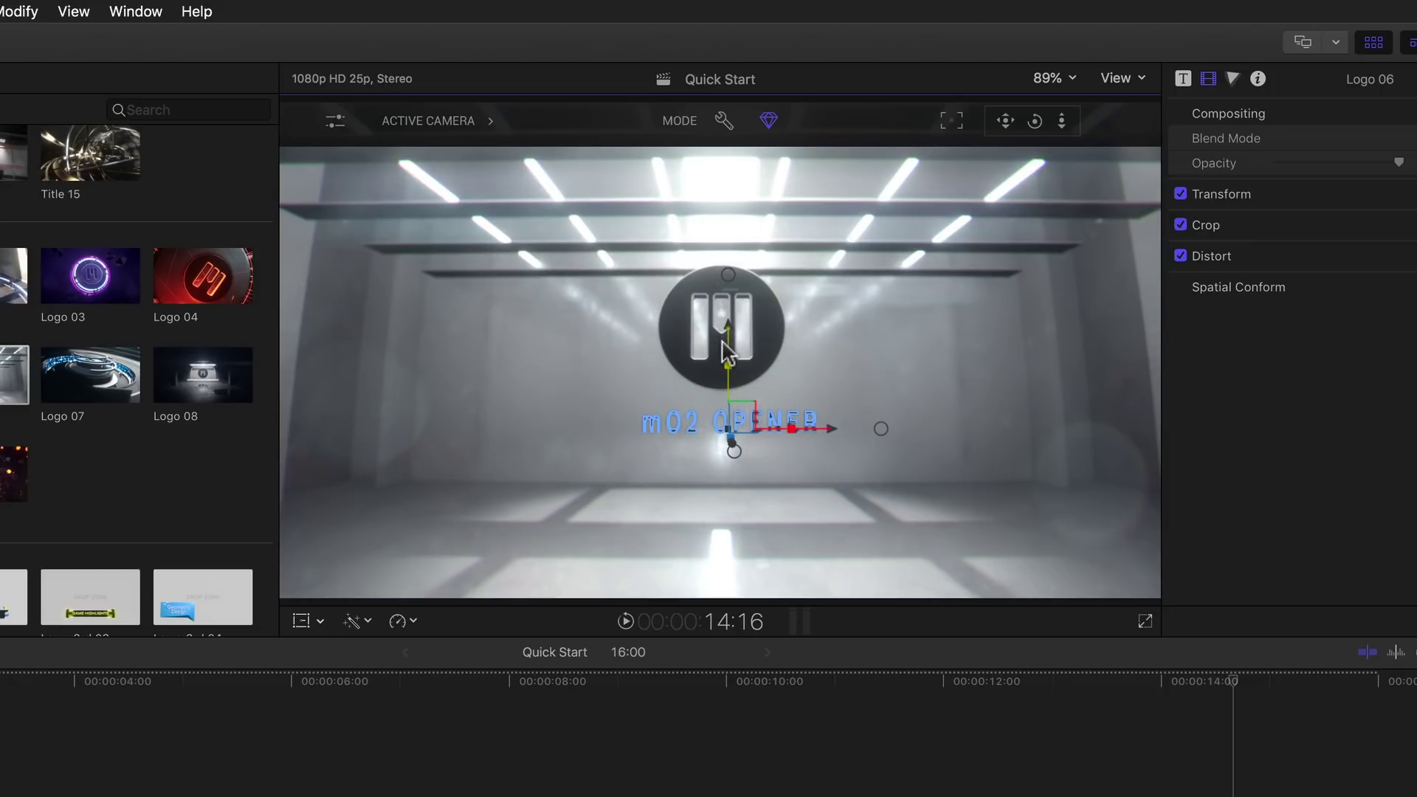
# Step: Shift the selected logo circle and its title along the X axis and scale them up slightly
pyautogui.click(721, 344)
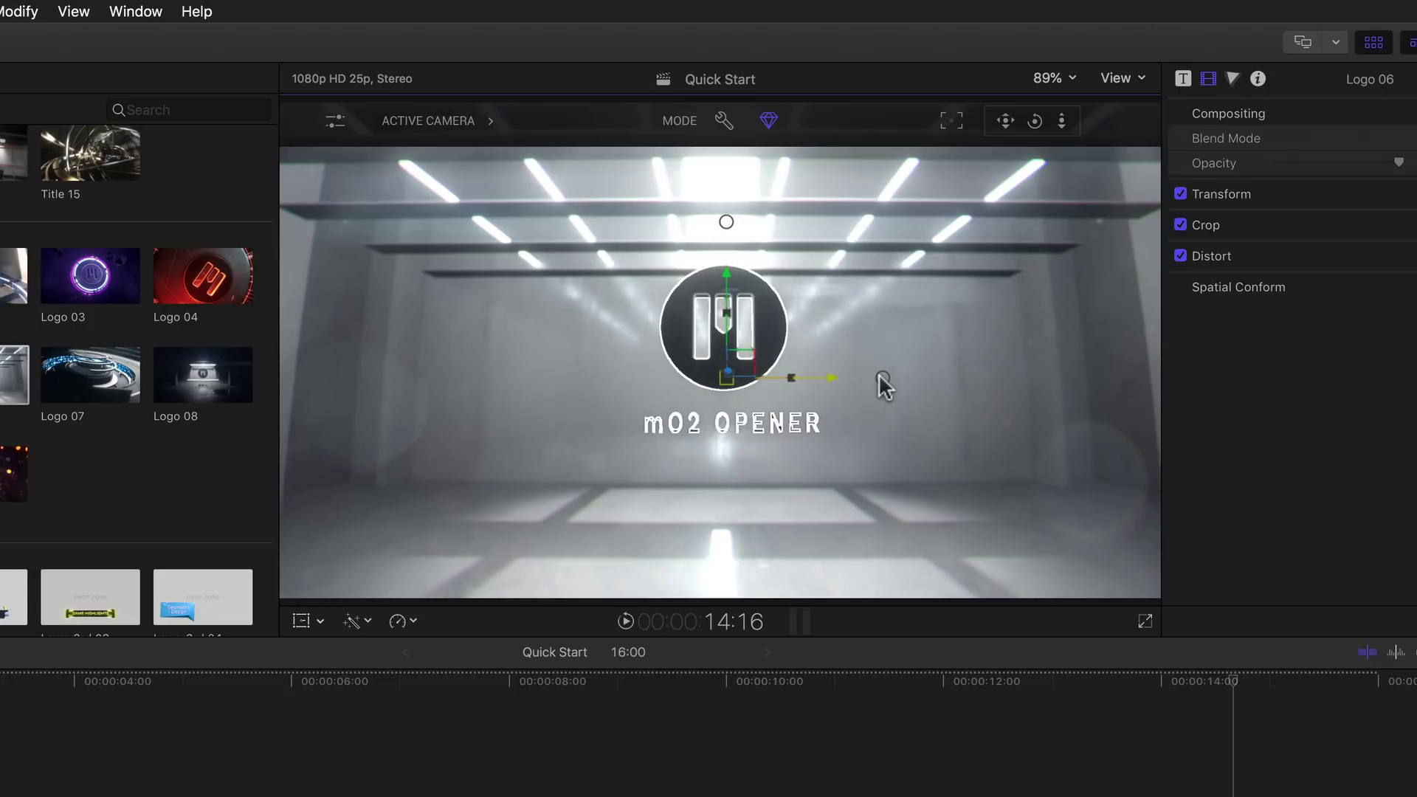
pyautogui.moveTo(832, 378)
pyautogui.mouseDown()
pyautogui.moveTo(888, 378)
pyautogui.moveTo(817, 375)
pyautogui.mouseUp()
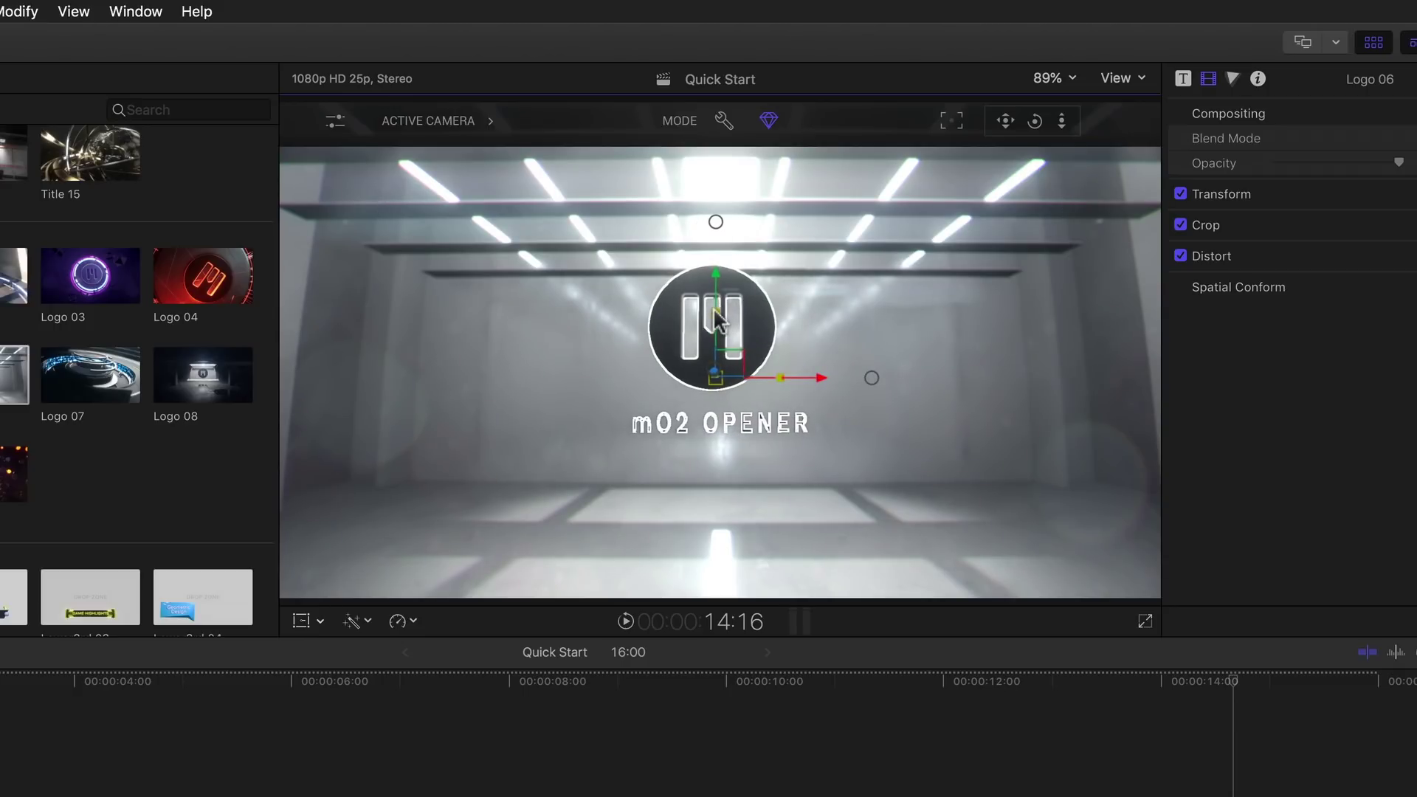
pyautogui.moveTo(712, 307)
pyautogui.mouseDown()
pyautogui.moveTo(705, 246)
pyautogui.moveTo(712, 322)
pyautogui.mouseUp()
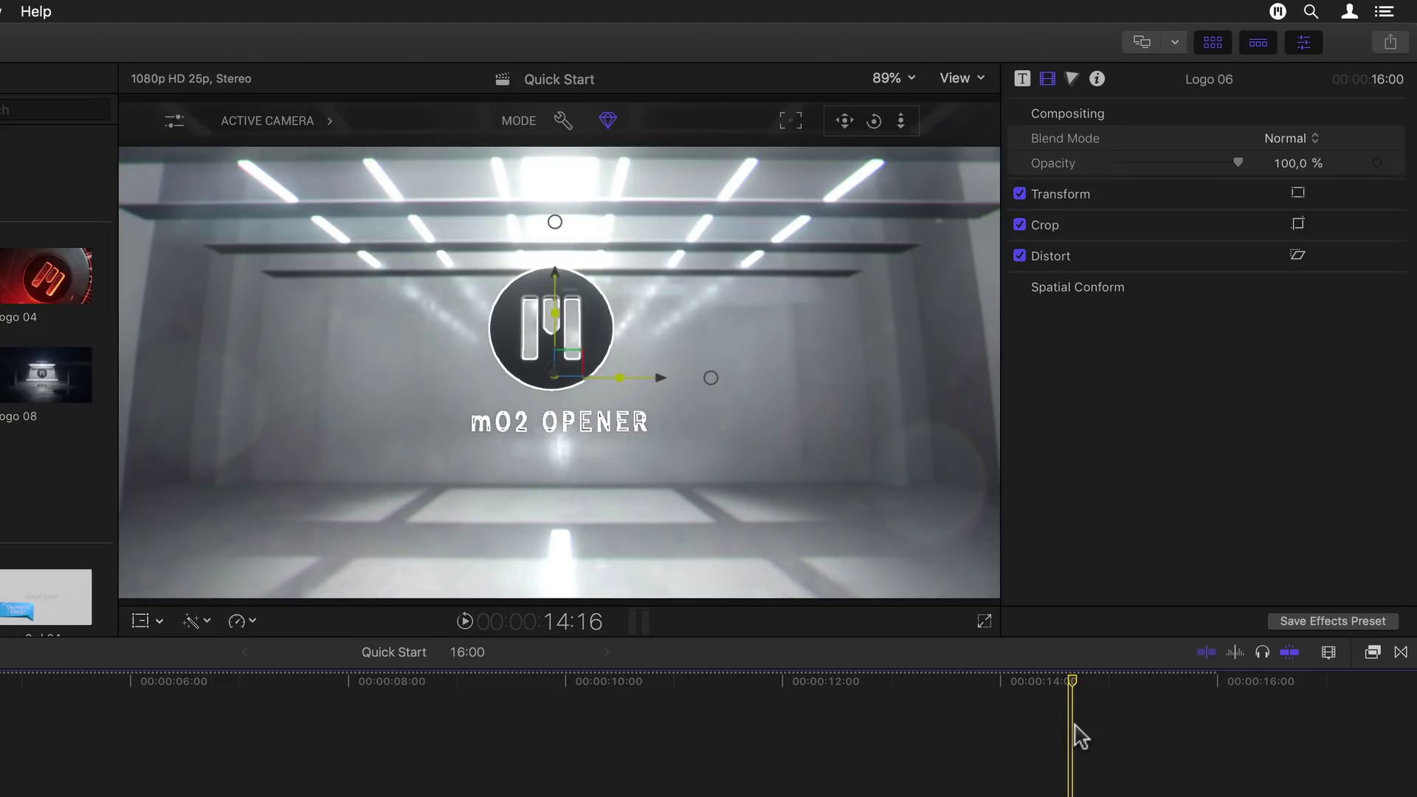
# Step: Show the Title inspector's Scene Structure and collapse the Custom Logo/Text group
pyautogui.click(1022, 79)
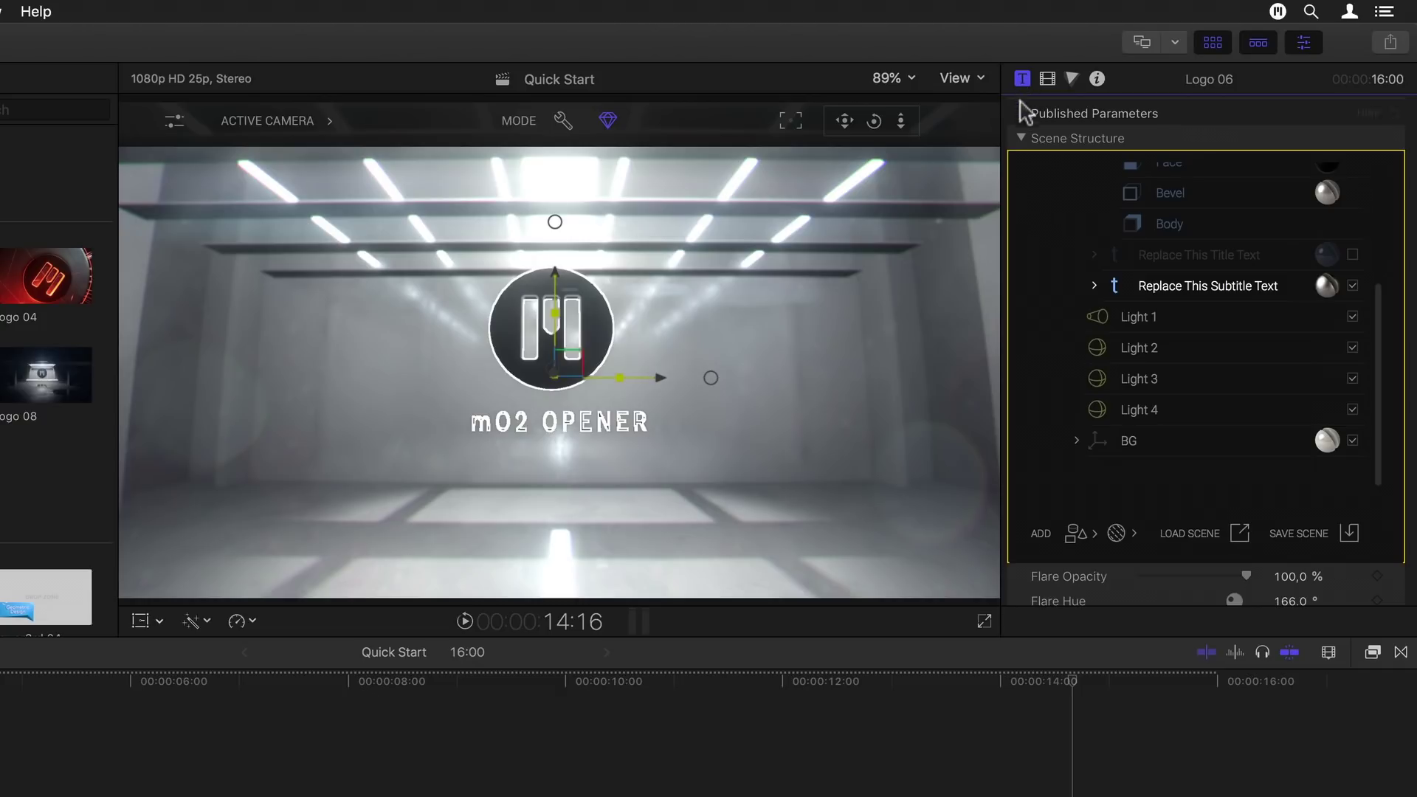
pyautogui.click(1070, 488)
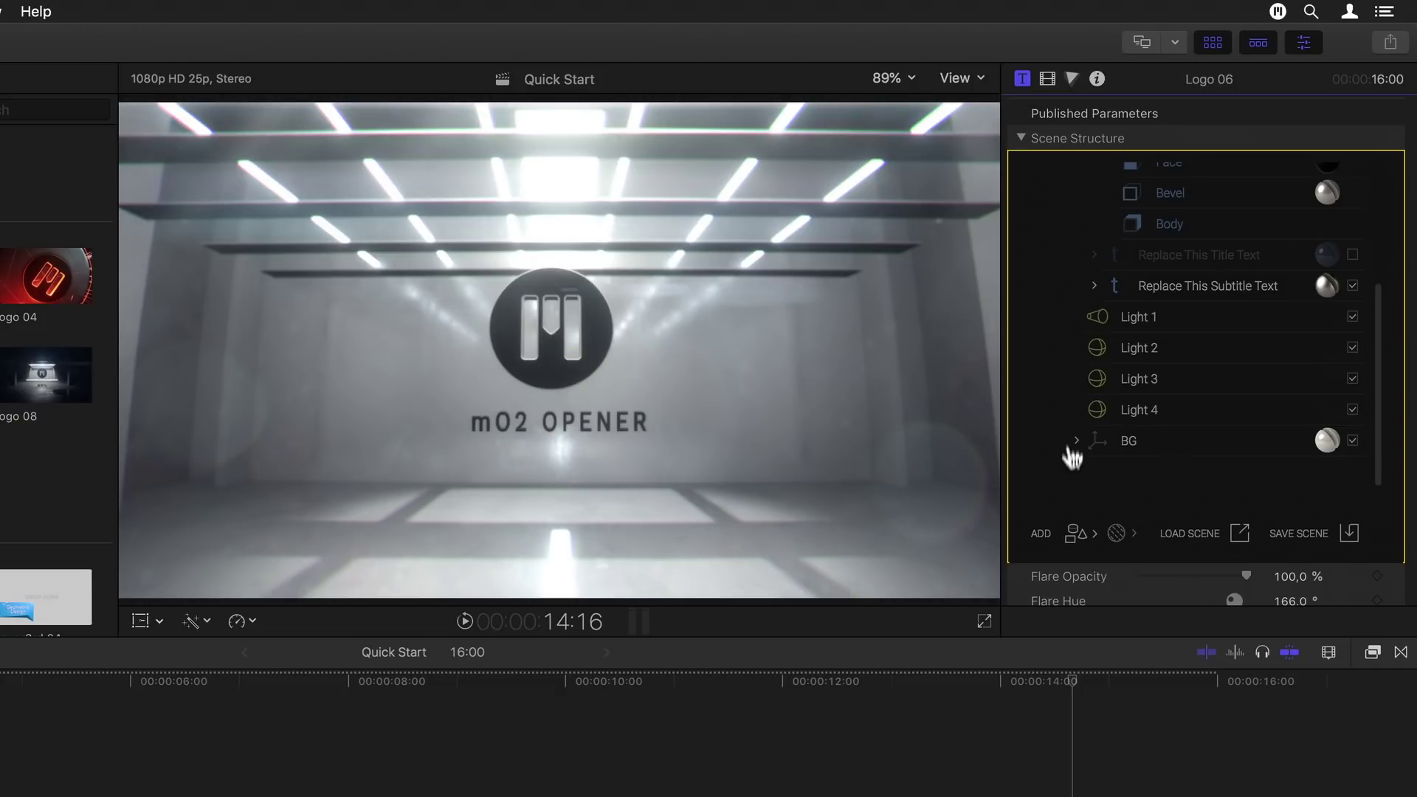
pyautogui.scroll(5, 1063, 332)
pyautogui.click(1076, 291)
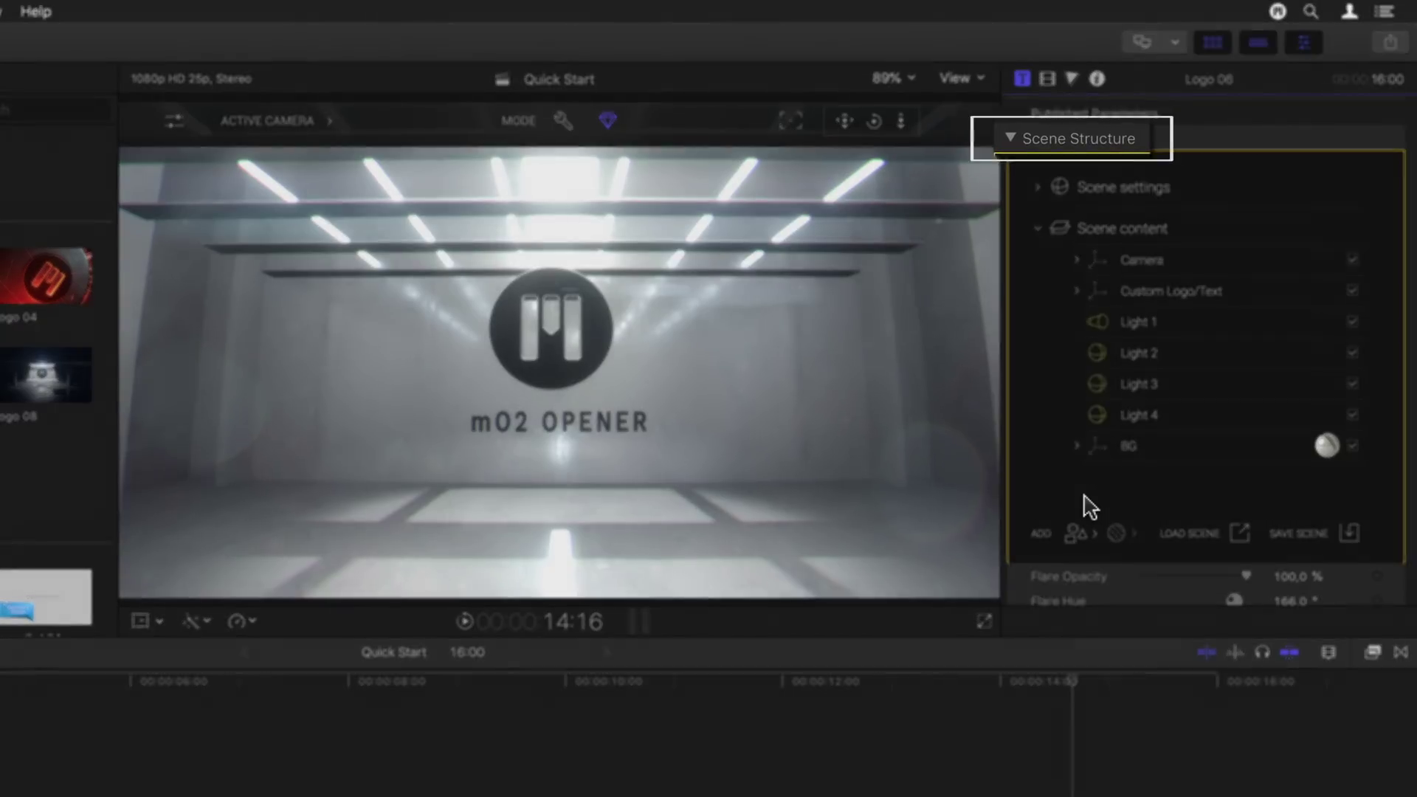
pyautogui.click(1007, 136)
pyautogui.click(1006, 136)
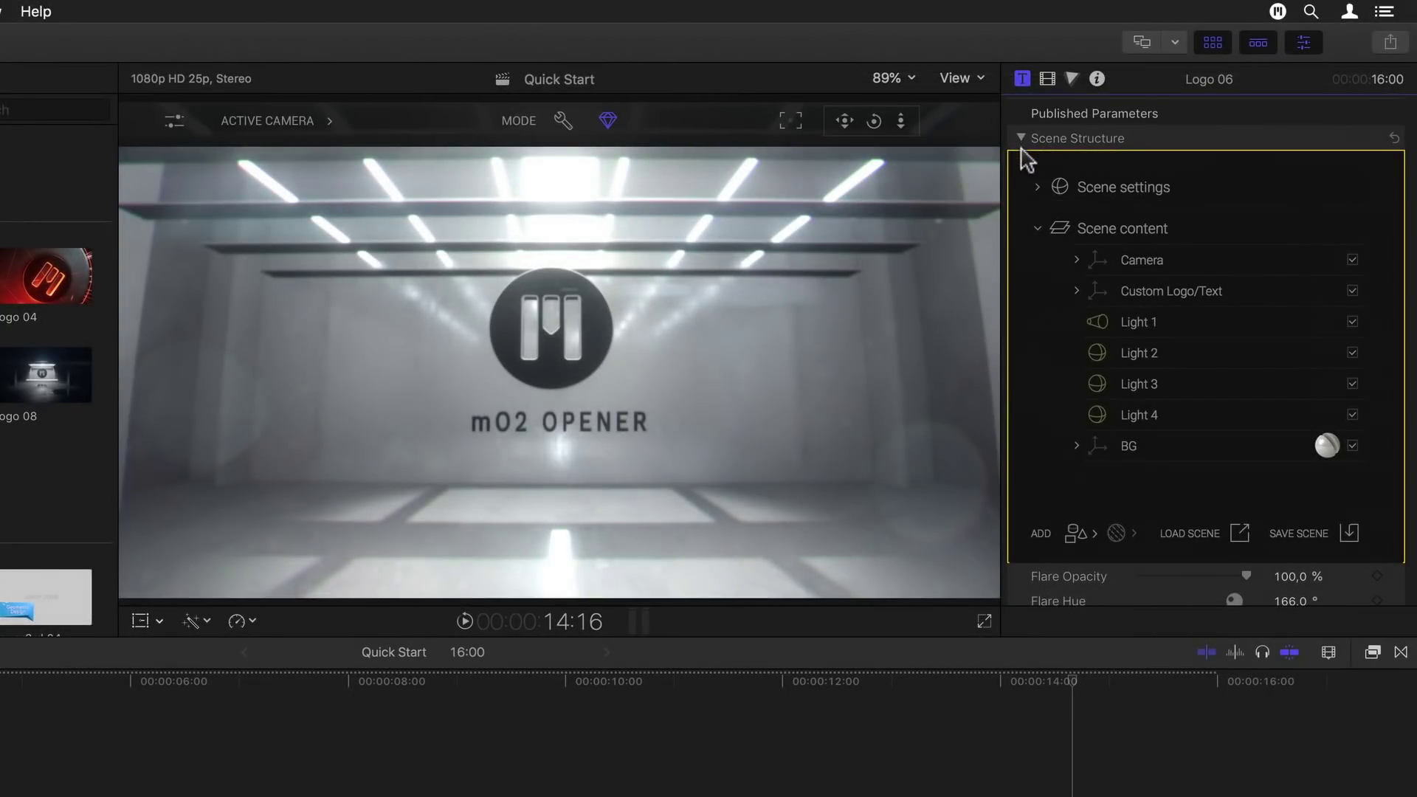
# Step: Review the Scene settings, Camera, Custom Logo/Text and BG groups by expanding and collapsing each
pyautogui.click(1041, 193)
pyautogui.click(1039, 192)
pyautogui.click(1076, 261)
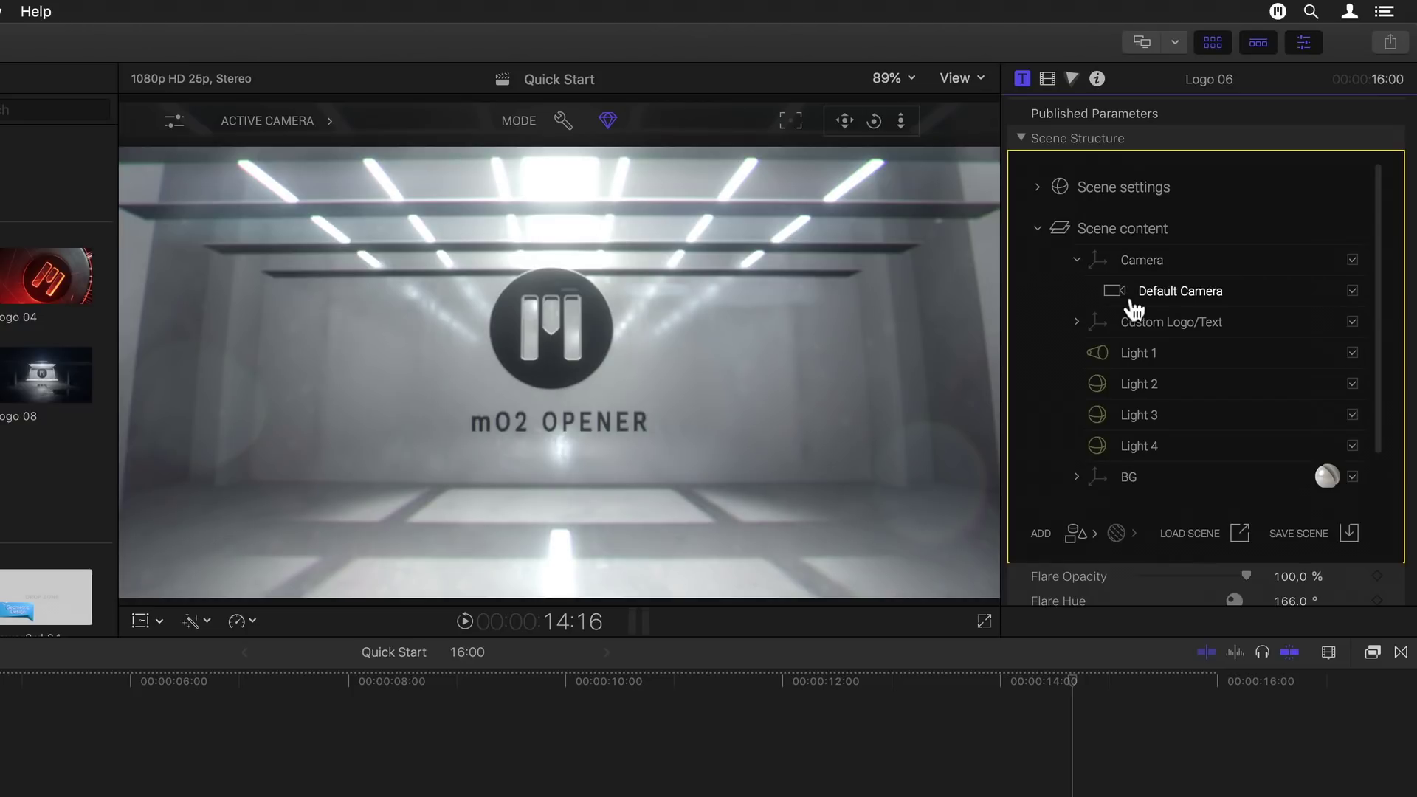
pyautogui.click(1077, 260)
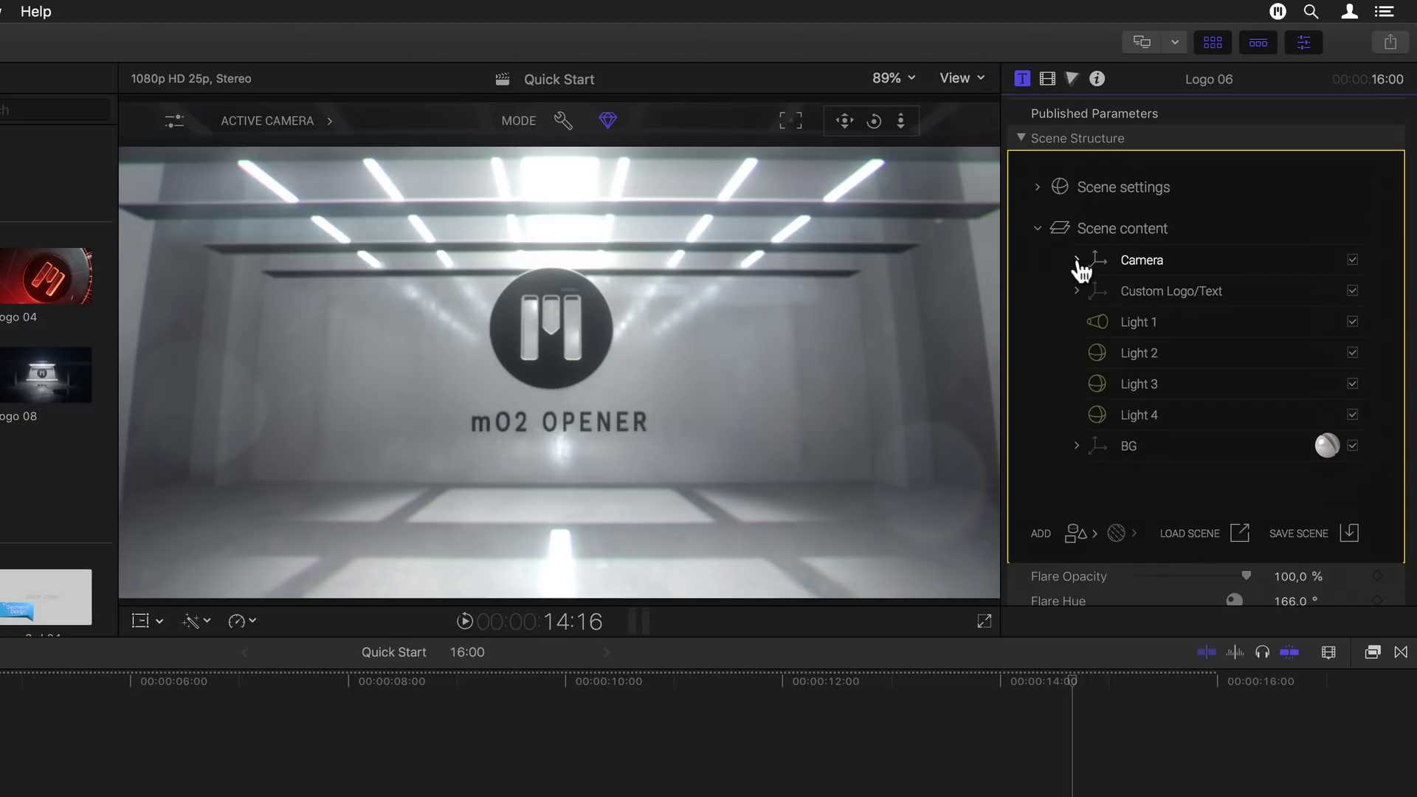
pyautogui.click(1076, 291)
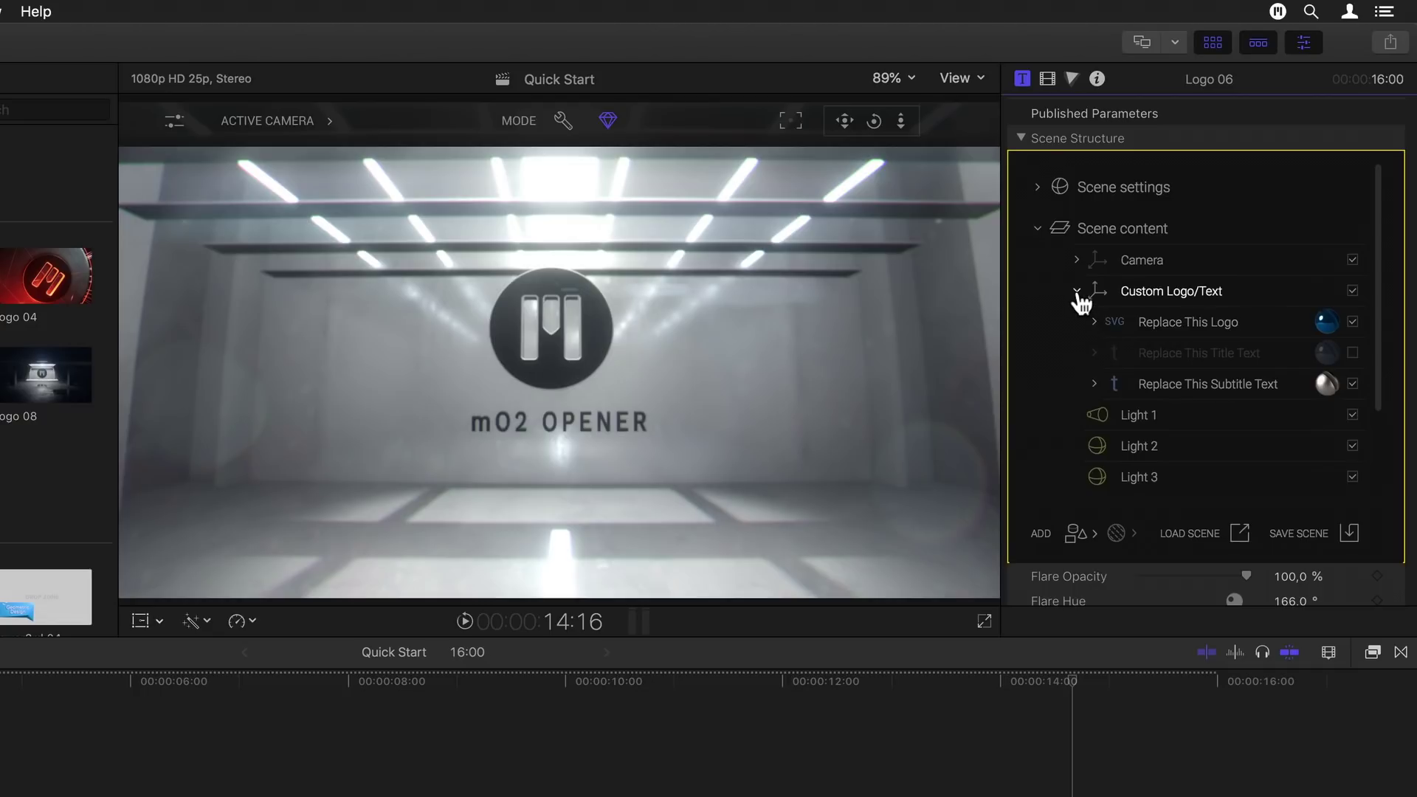
pyautogui.click(1077, 291)
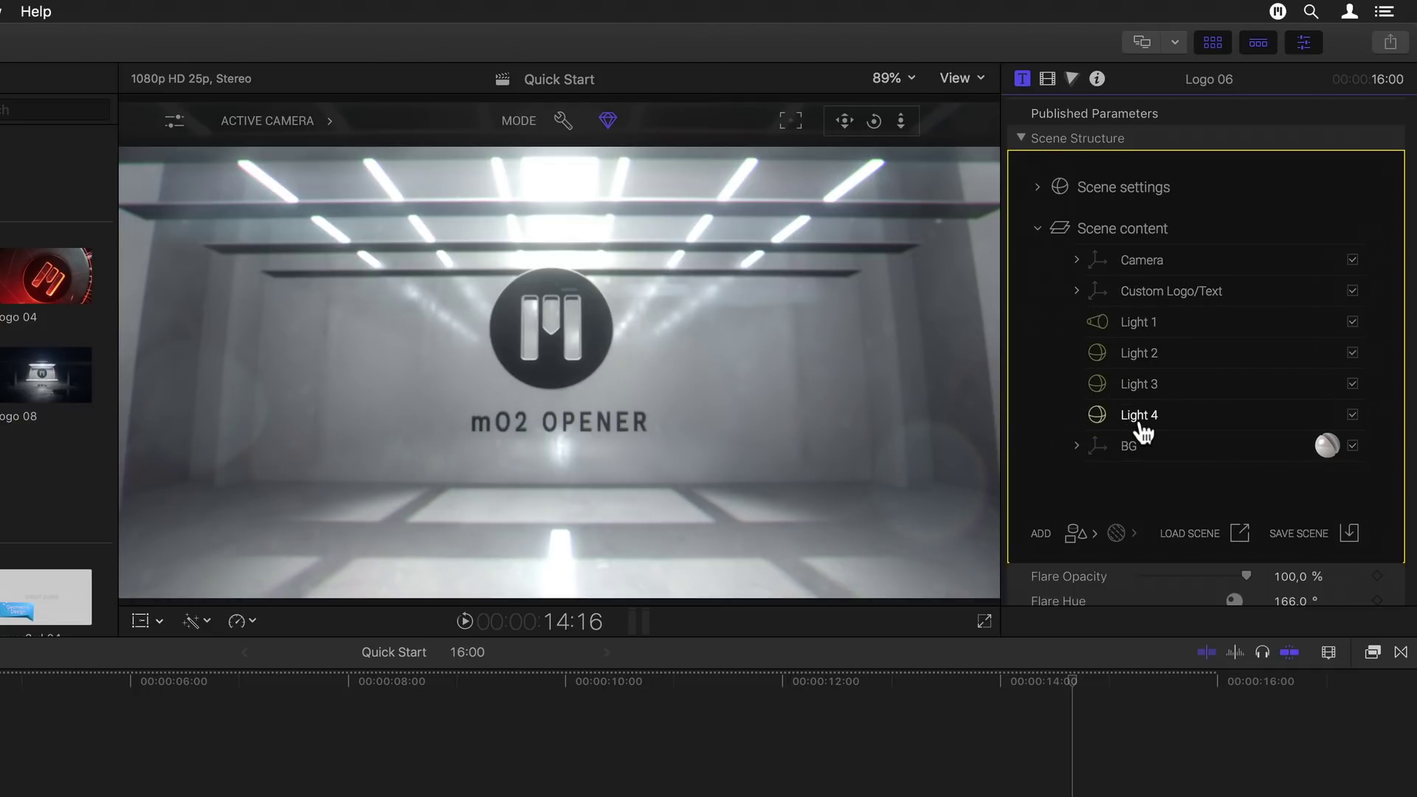
pyautogui.click(1077, 447)
pyautogui.scroll(-3, 1076, 454)
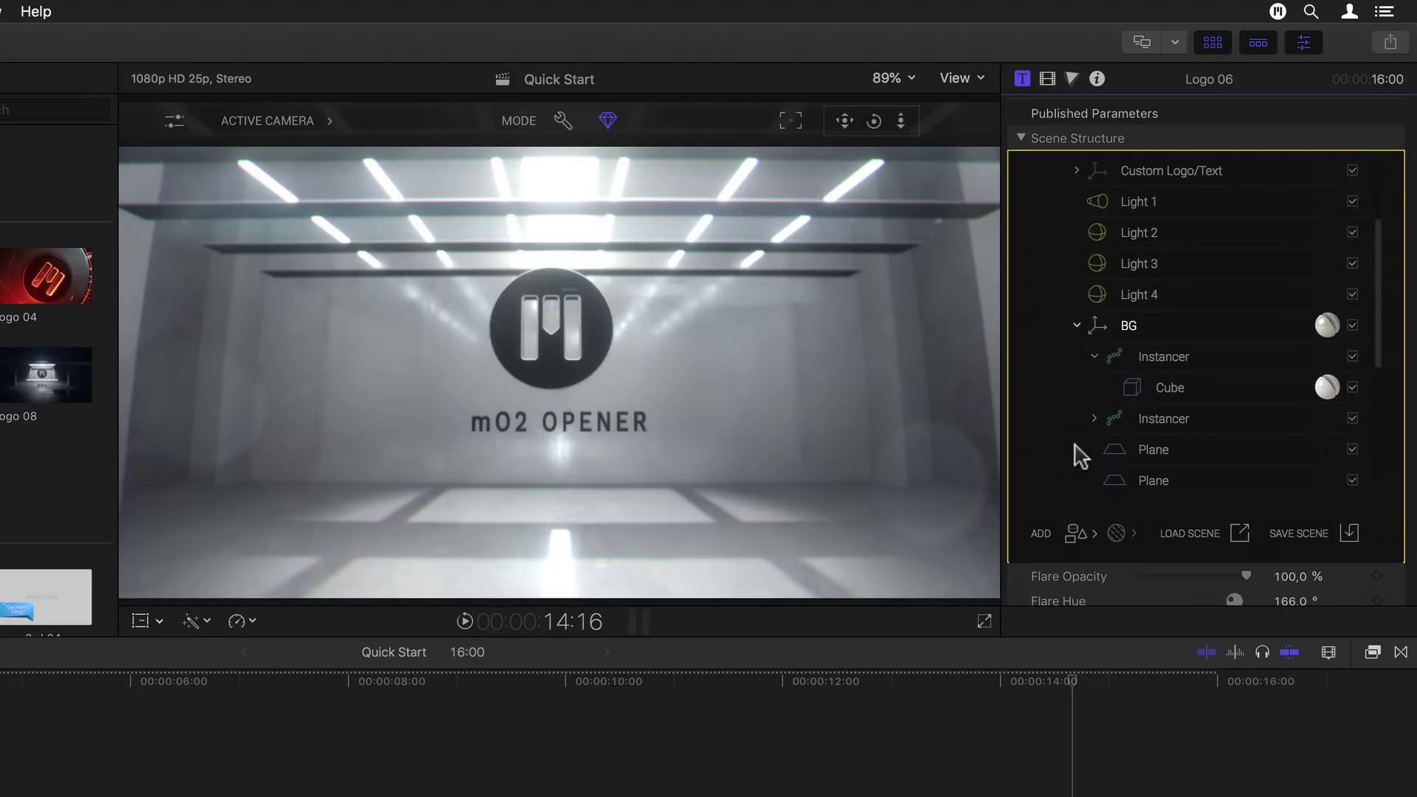
pyautogui.click(1078, 325)
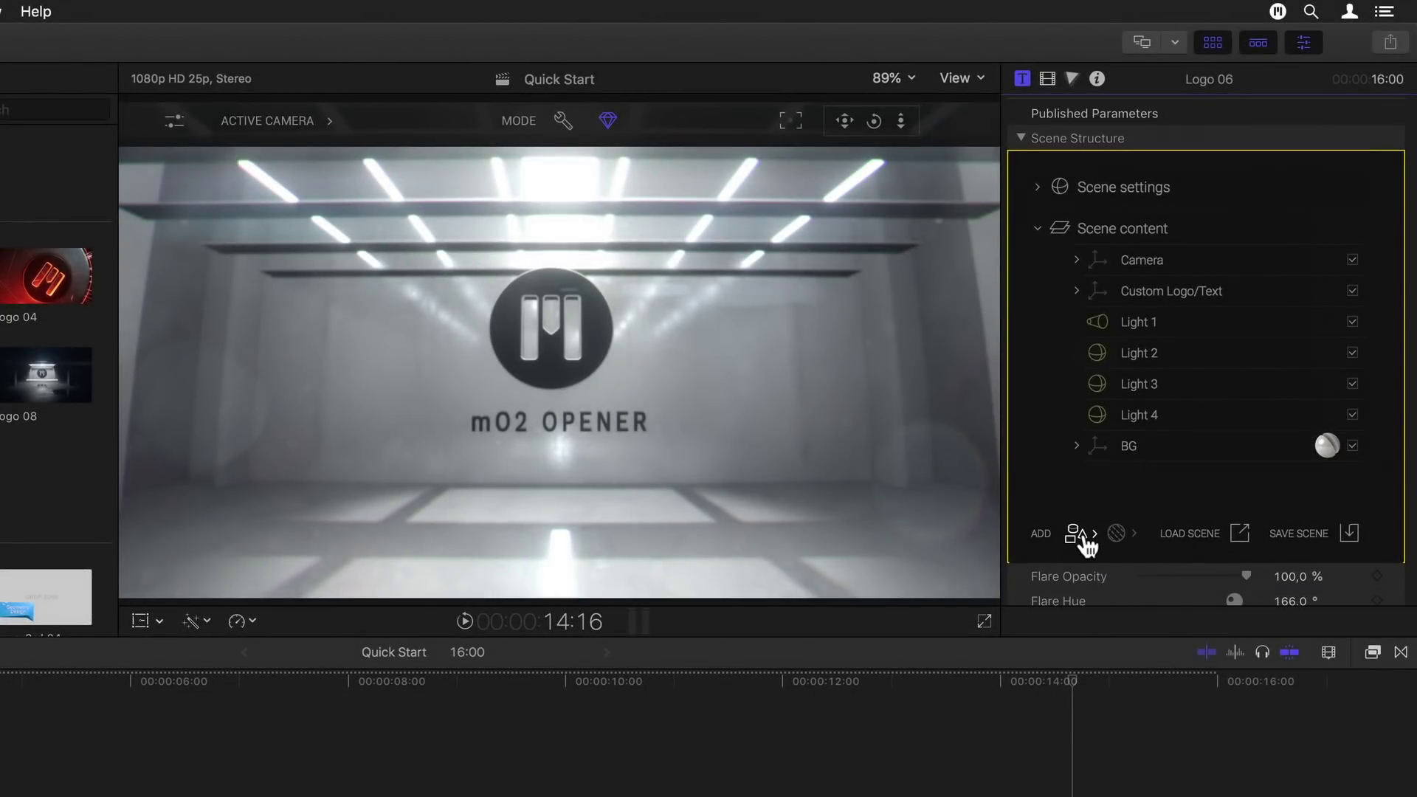
# Step: Review the addable object types: Model, 3D Text/SVG, Instancer, Light, Null and Camera
pyautogui.click(1084, 537)
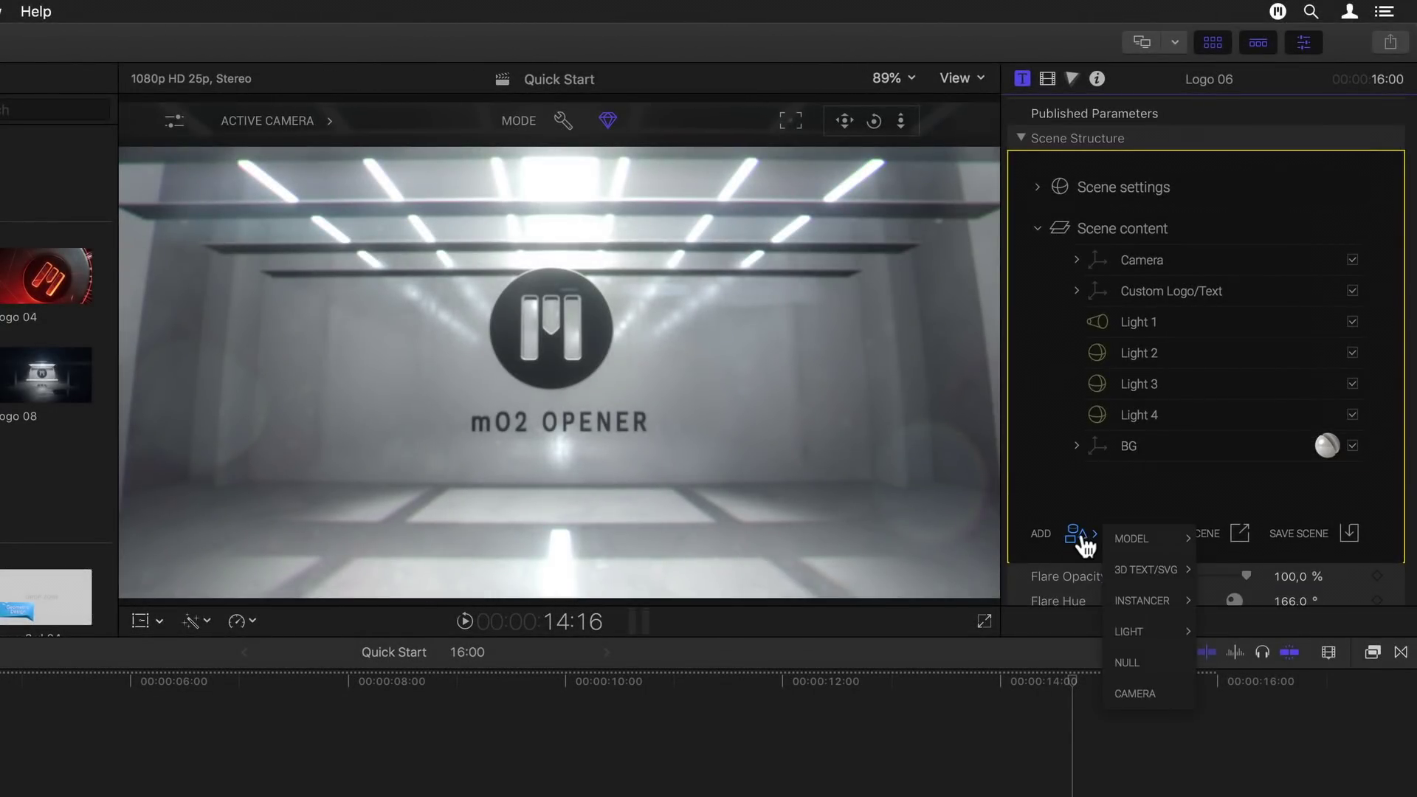
pyautogui.click(1097, 500)
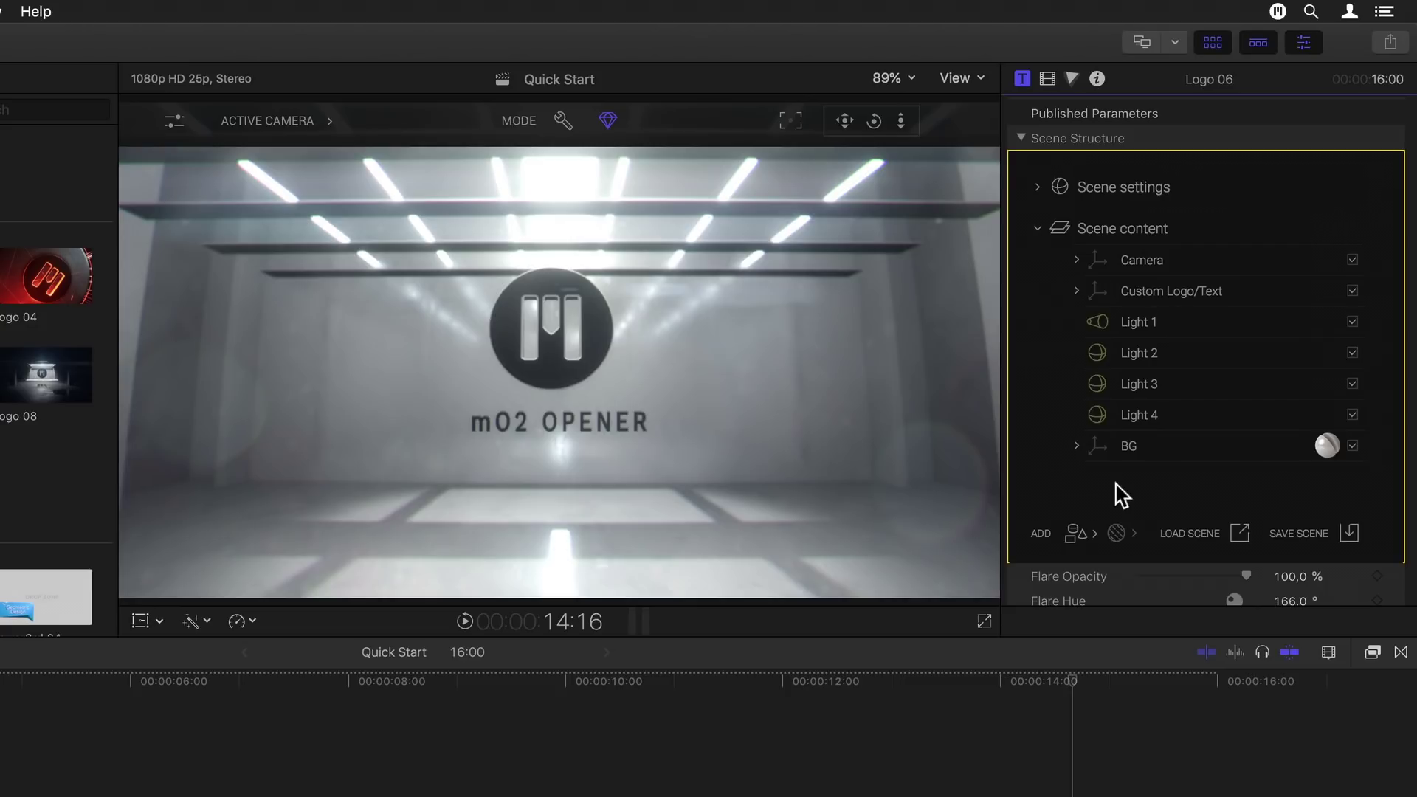
pyautogui.scroll(-2, 1022, 600)
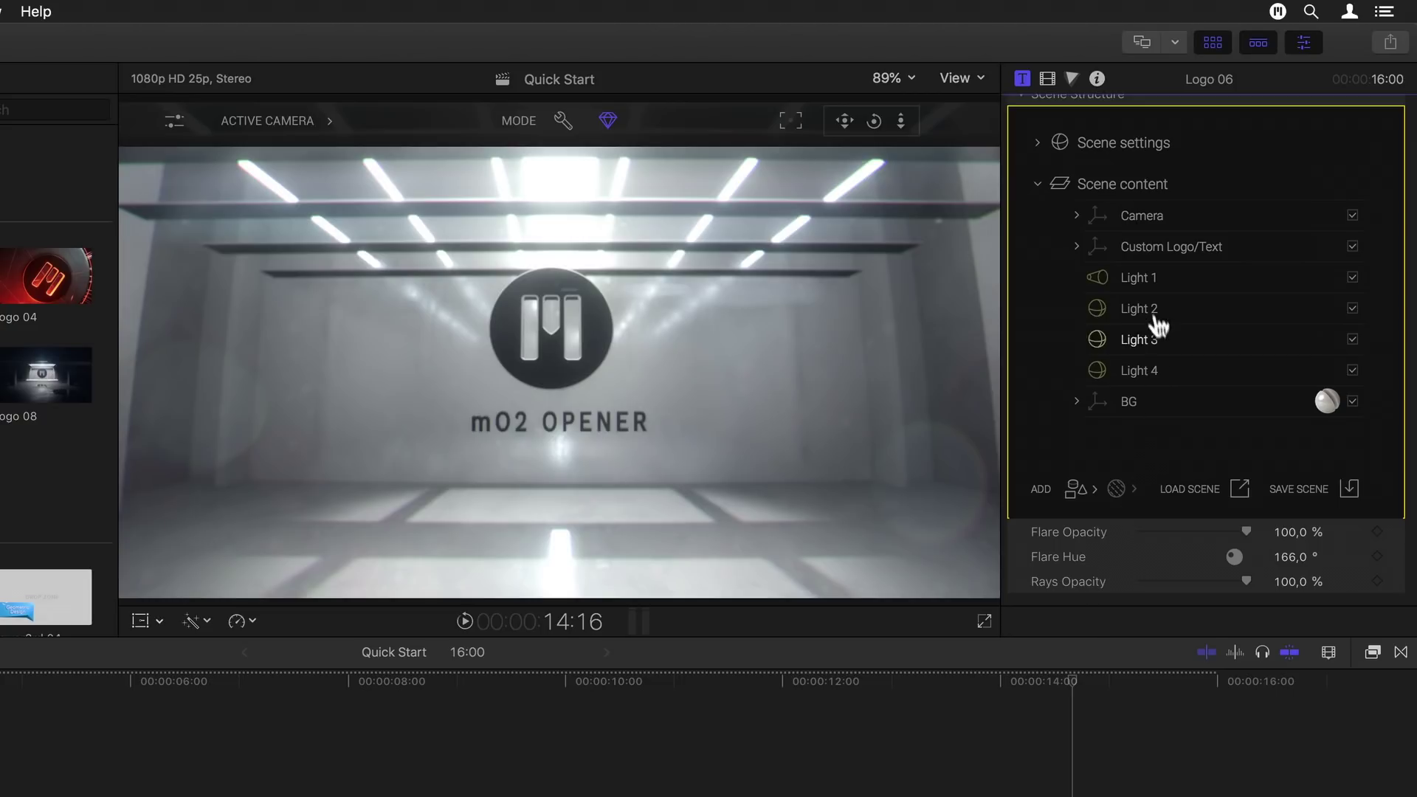
# Step: Select the Custom Logo/Text group and review its Basic transform properties
pyautogui.click(1146, 251)
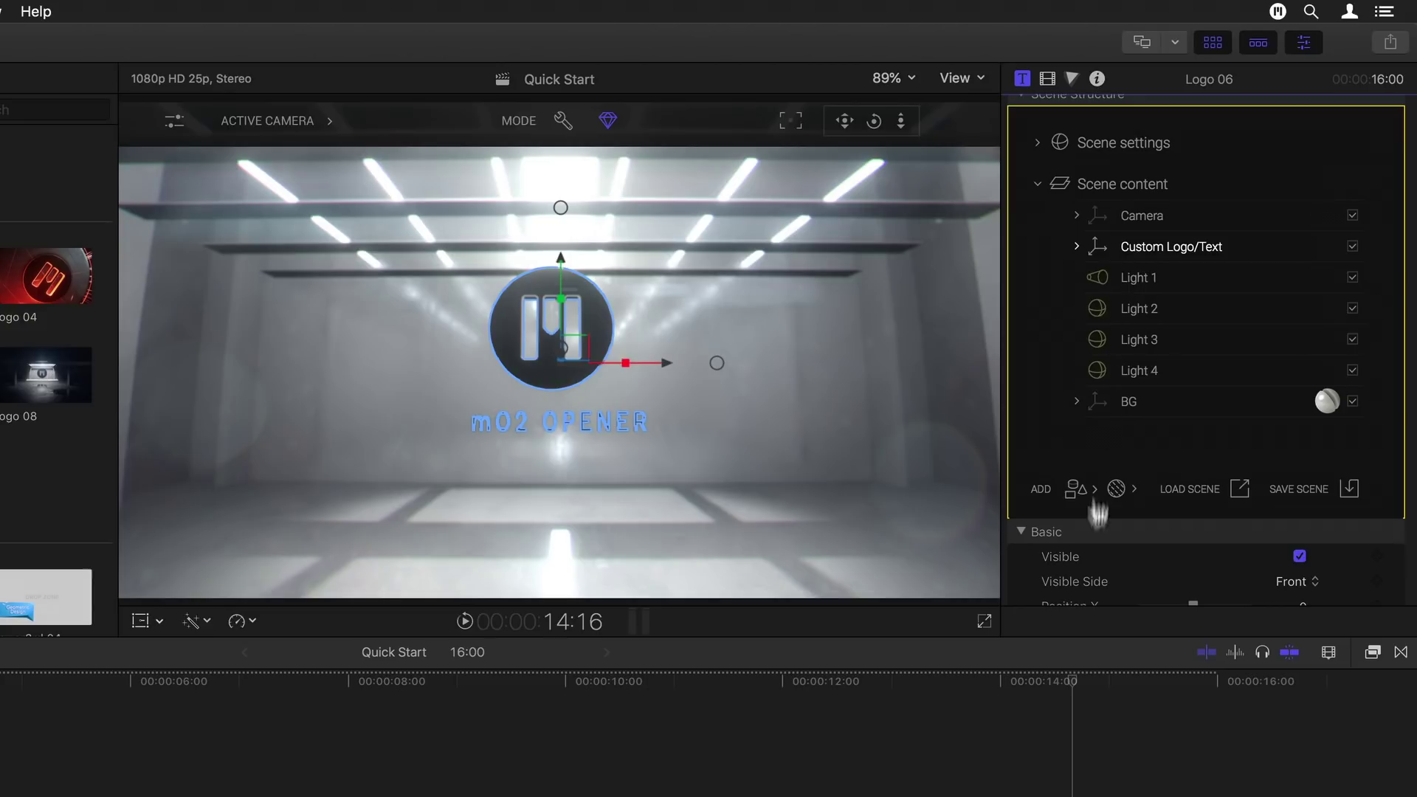
pyautogui.scroll(-5, 1092, 557)
pyautogui.scroll(-3, 1096, 559)
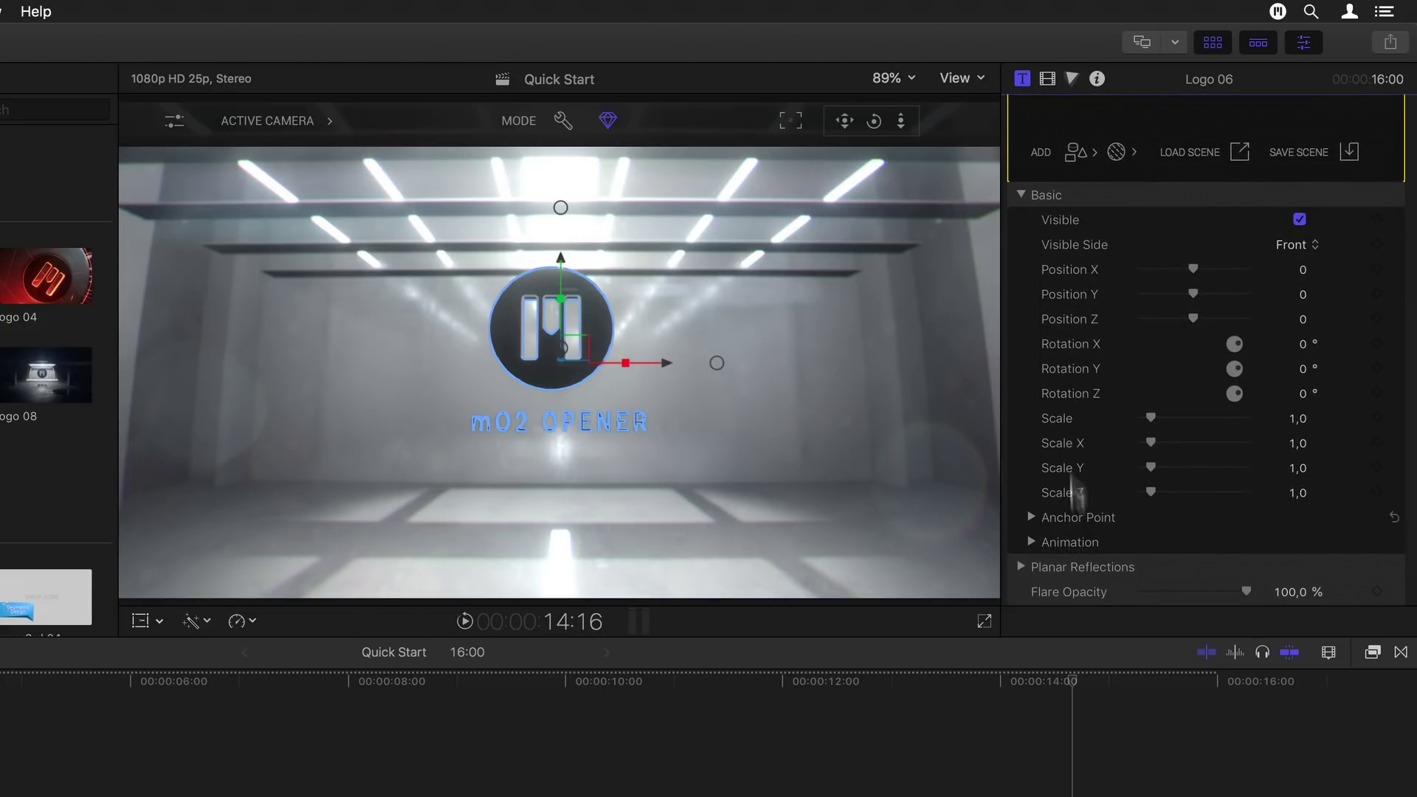
pyautogui.click(1022, 195)
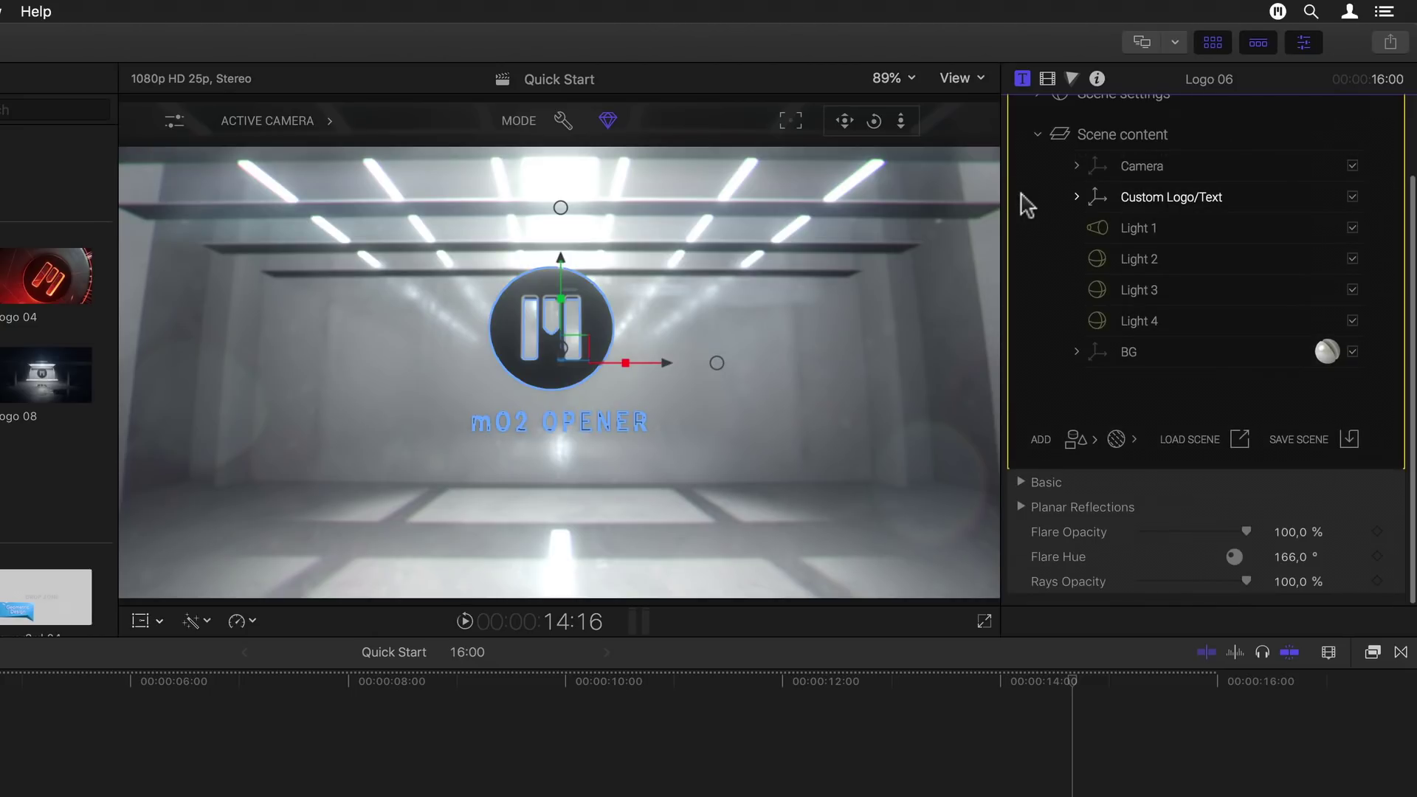
pyautogui.click(1021, 483)
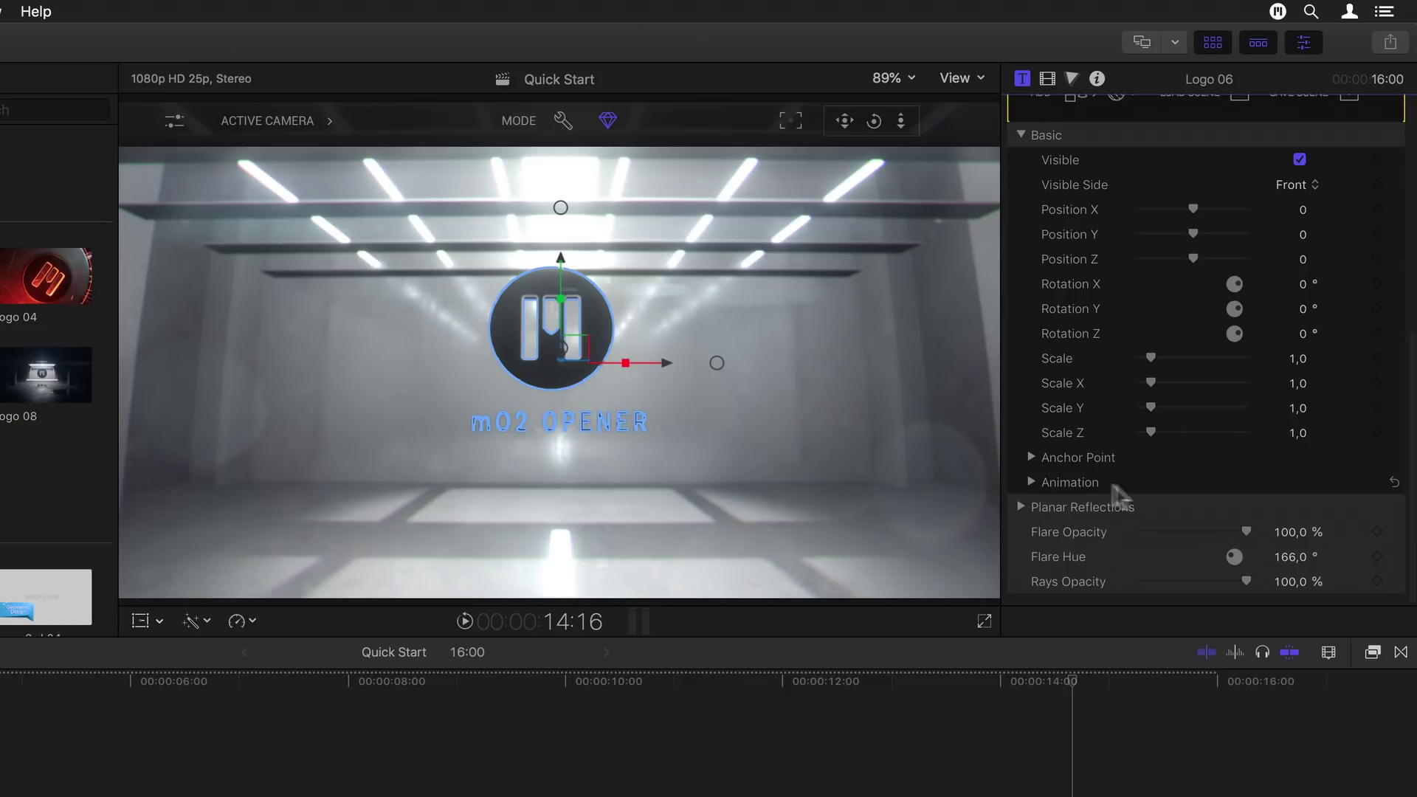
pyautogui.scroll(10, 1176, 495)
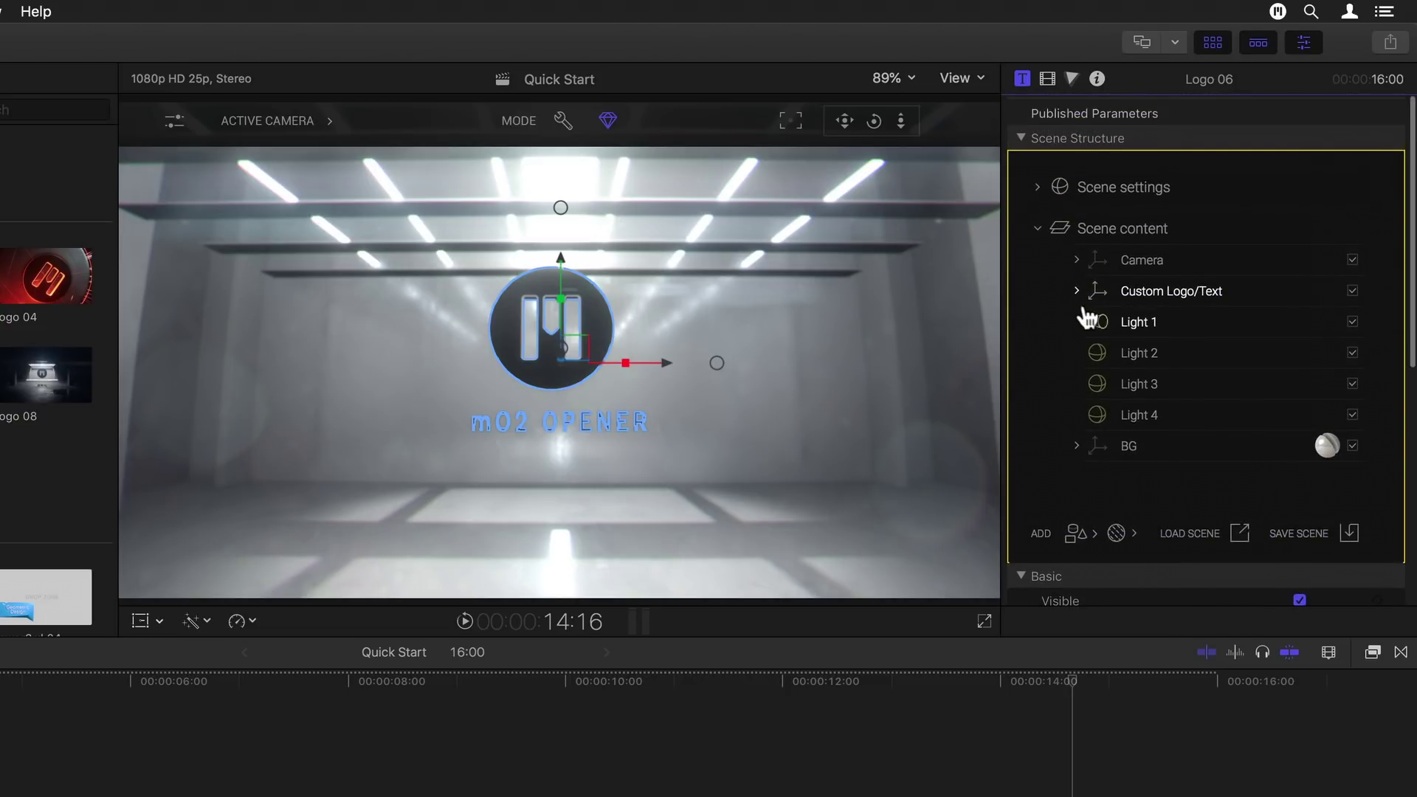
# Step: Expand the Camera group and review the Default Camera's settings such as FOV and exposure
pyautogui.click(1077, 292)
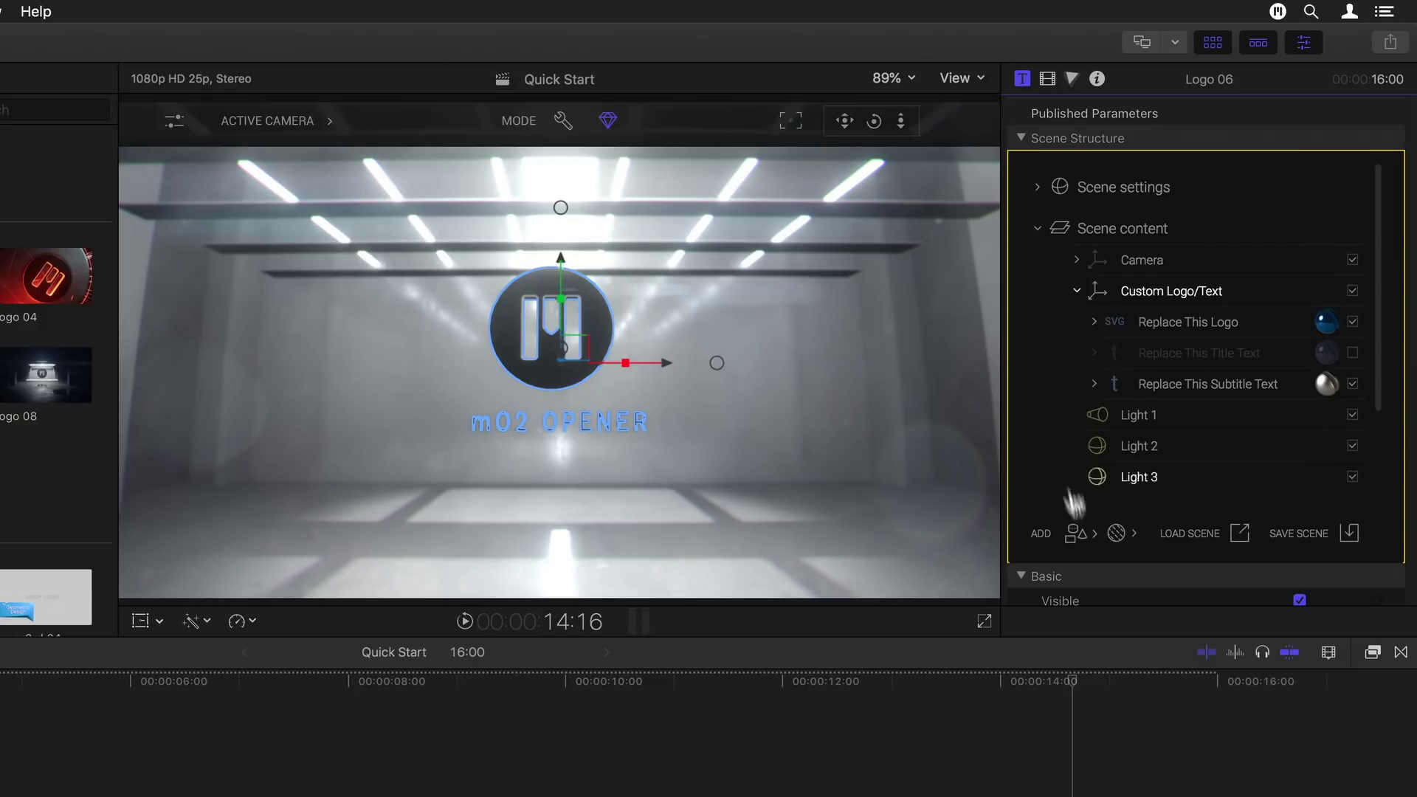
pyautogui.scroll(-5, 1099, 569)
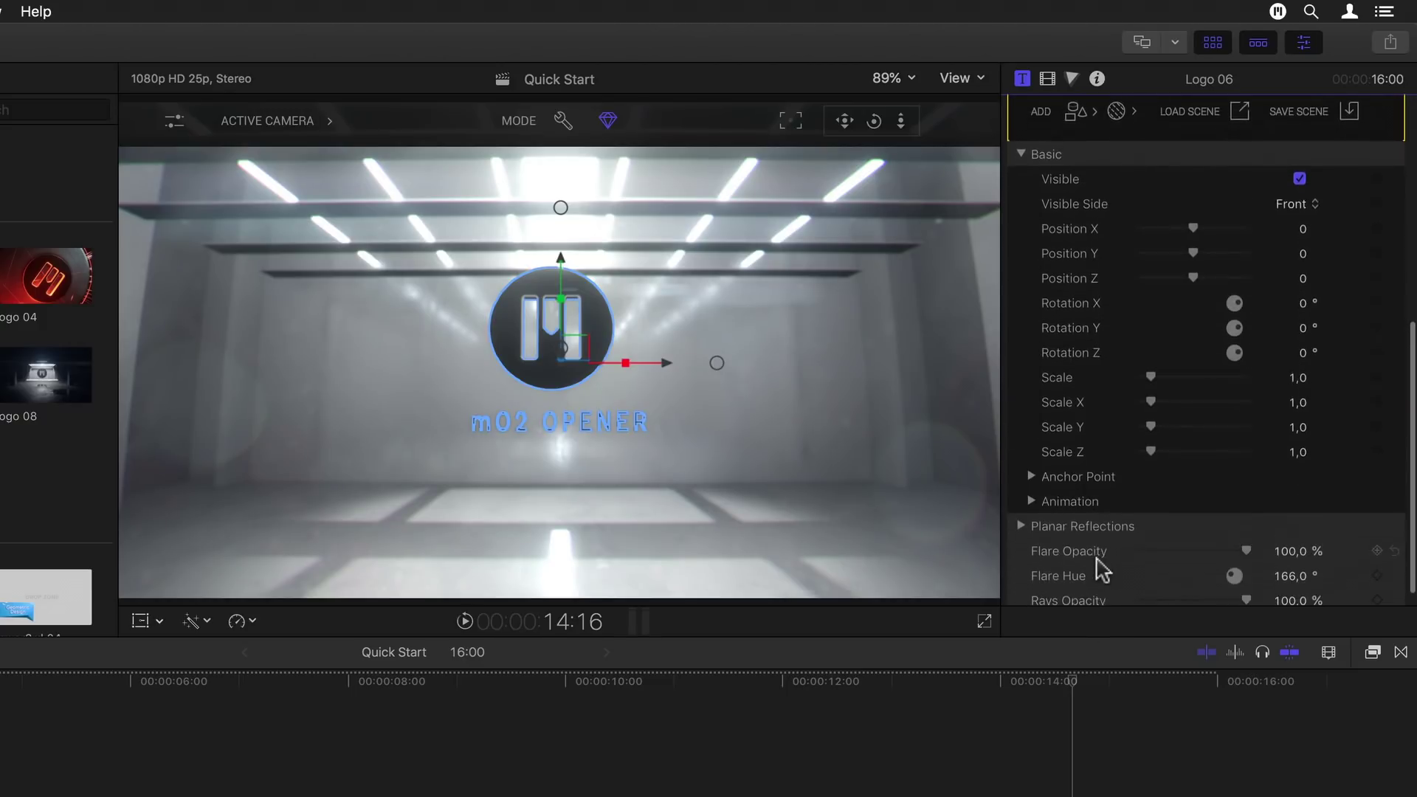
pyautogui.scroll(4, 1099, 568)
pyautogui.scroll(3, 1099, 569)
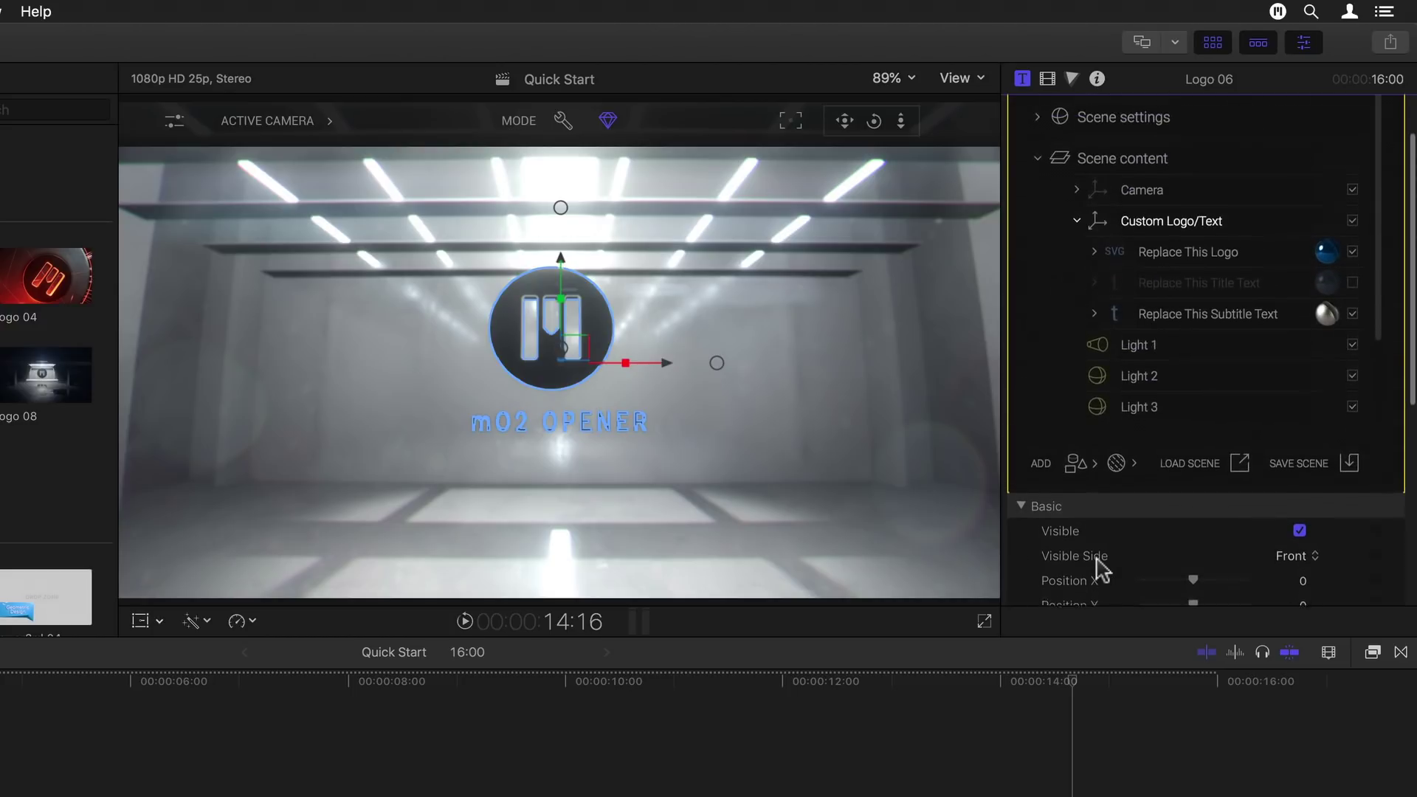
pyautogui.click(1077, 195)
pyautogui.click(1111, 227)
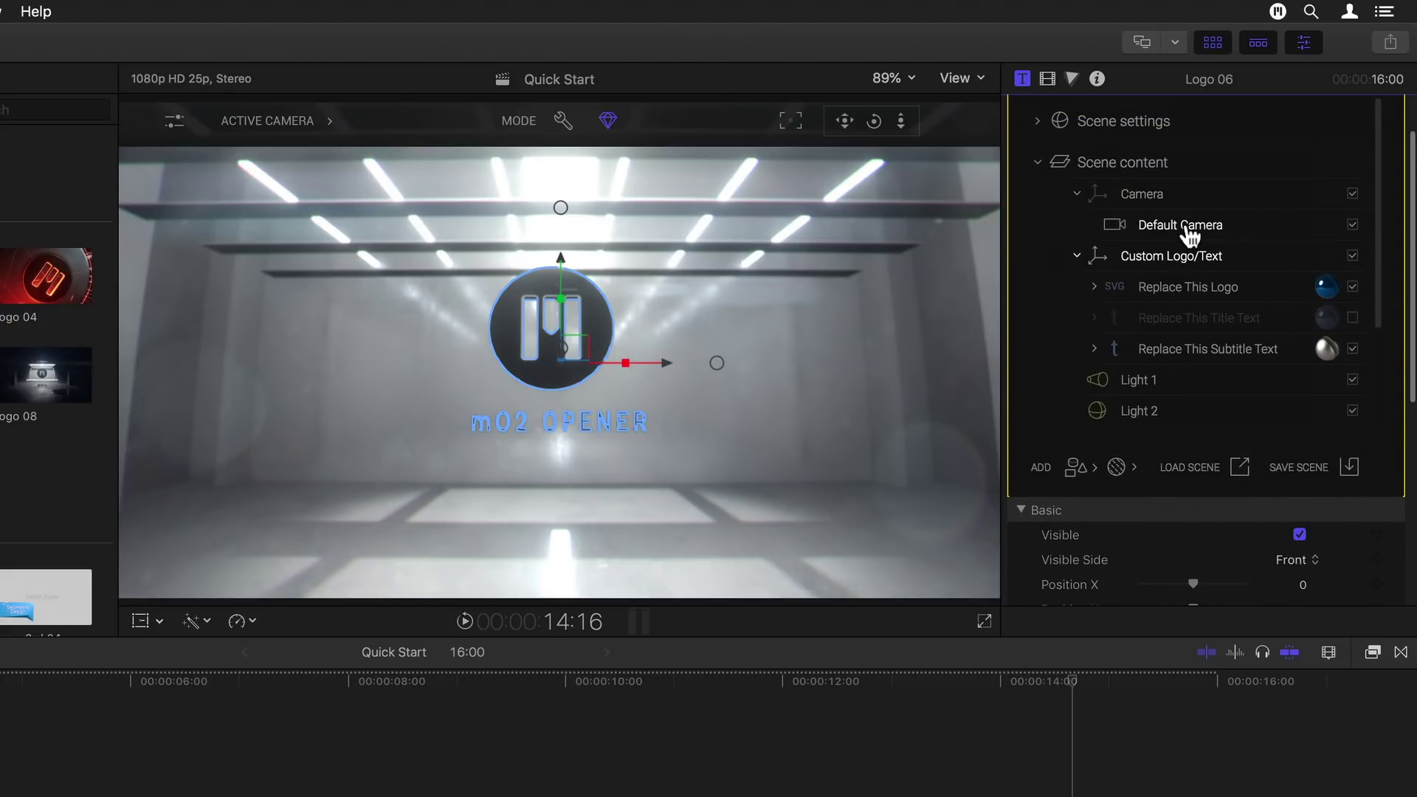
pyautogui.scroll(-15, 1135, 541)
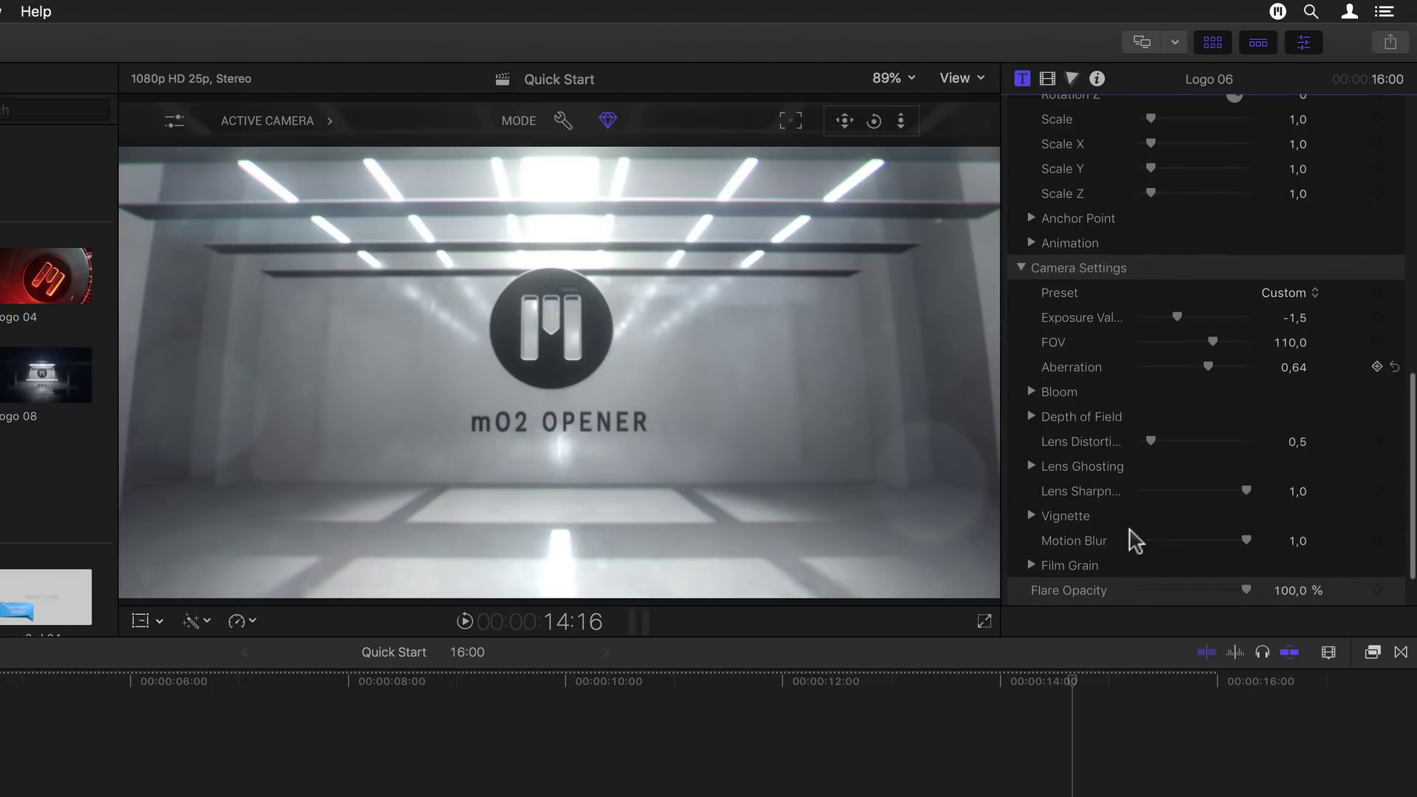
pyautogui.scroll(15, 1129, 540)
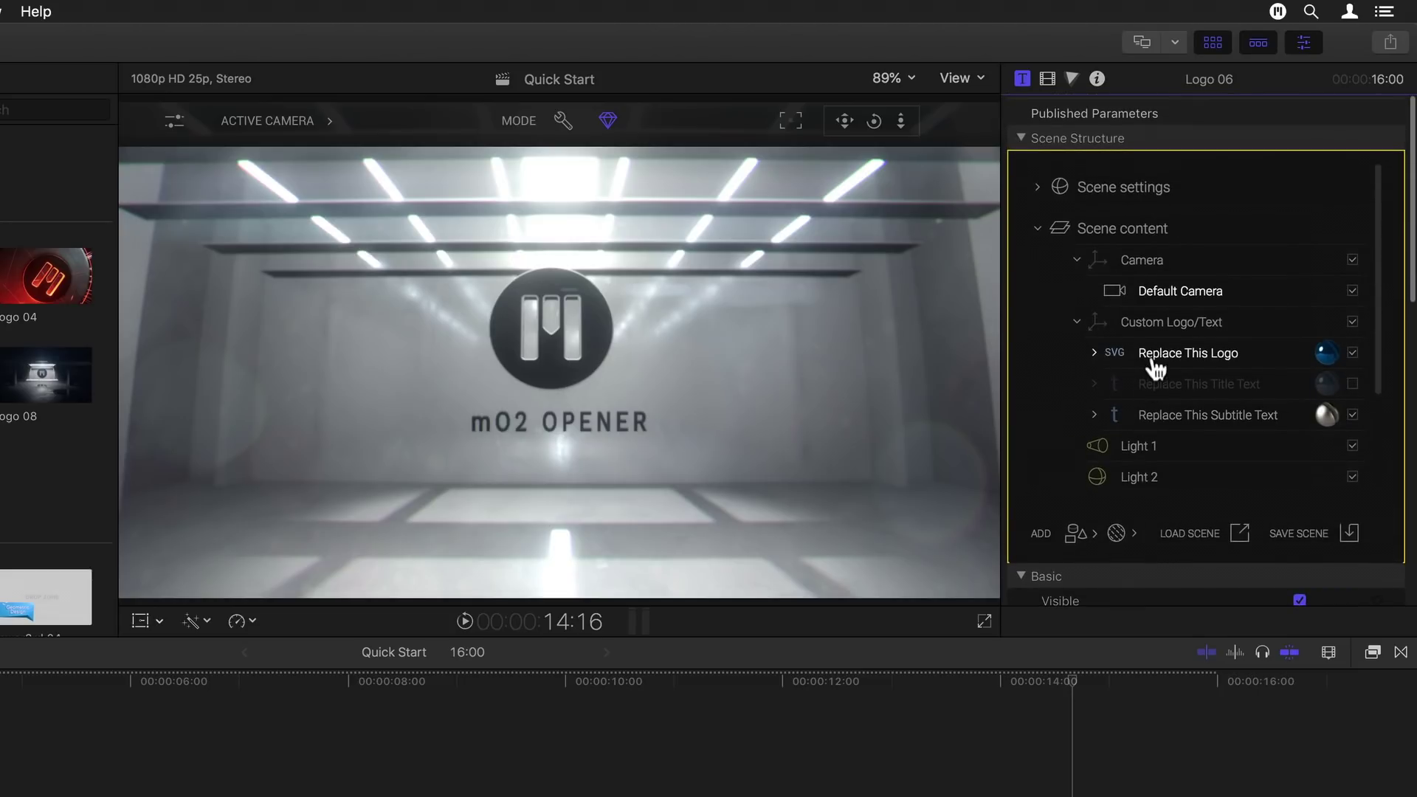
# Step: Review the subtitle text object's font, Extrusion Settings and Behavior properties
pyautogui.click(1153, 415)
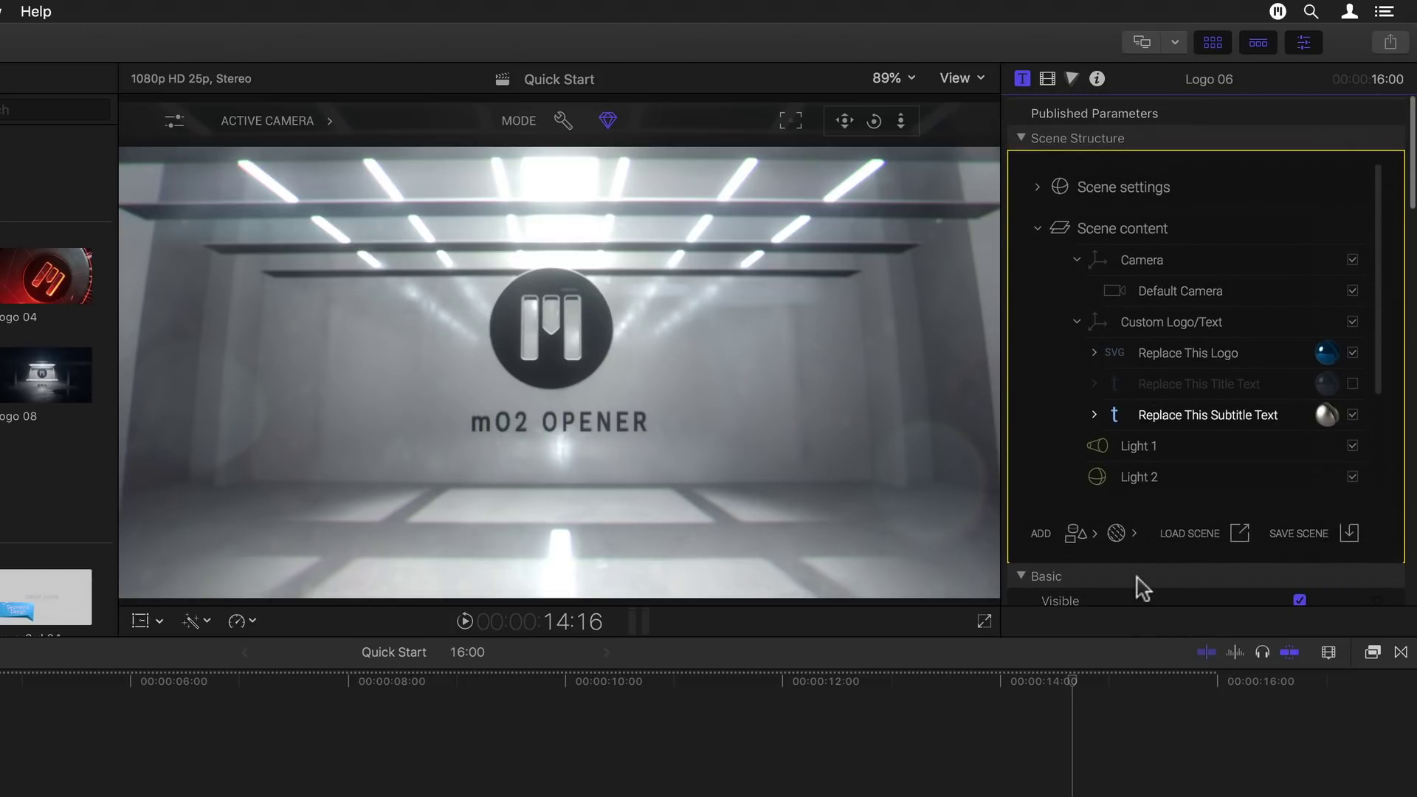
pyautogui.scroll(-10, 1140, 587)
pyautogui.scroll(-5, 1142, 588)
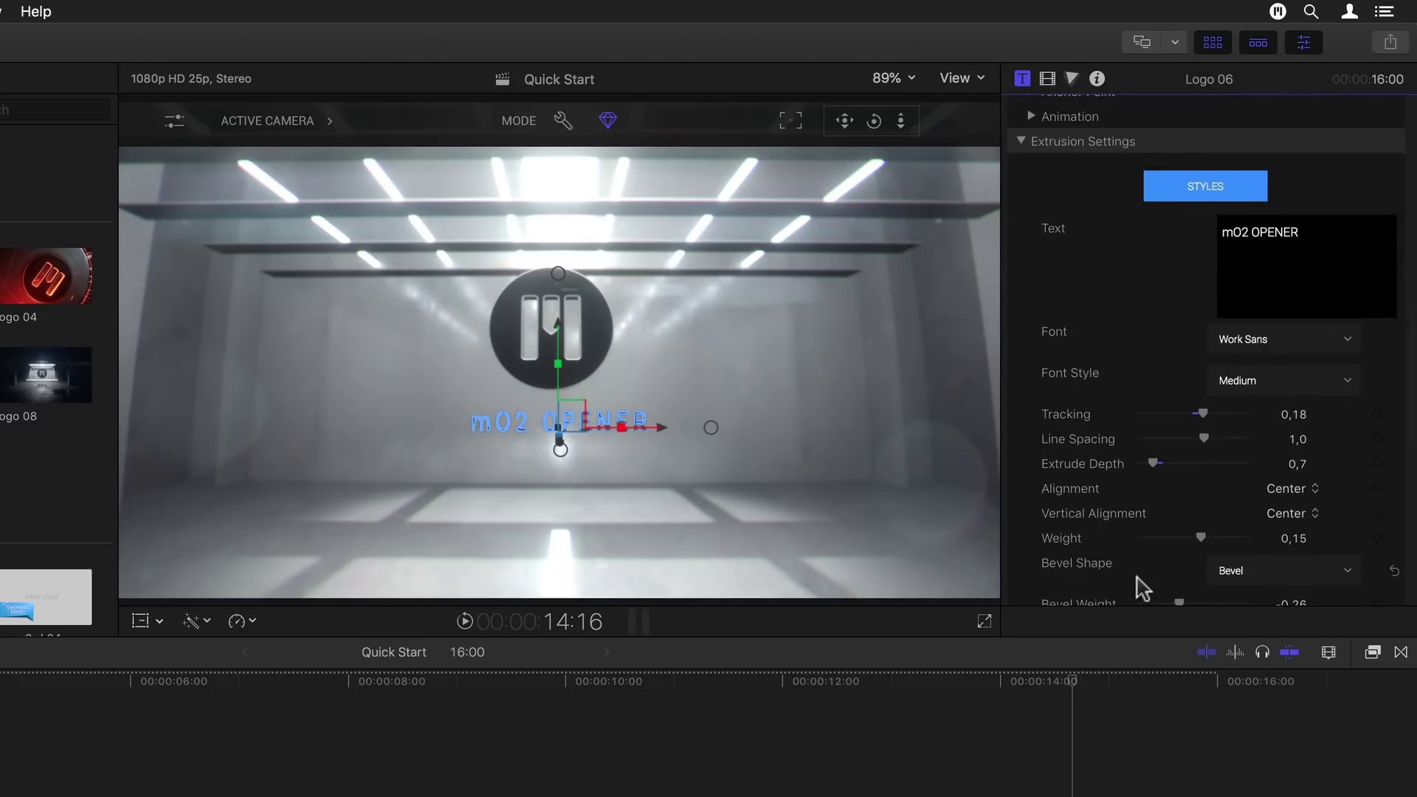
pyautogui.scroll(-10, 1139, 587)
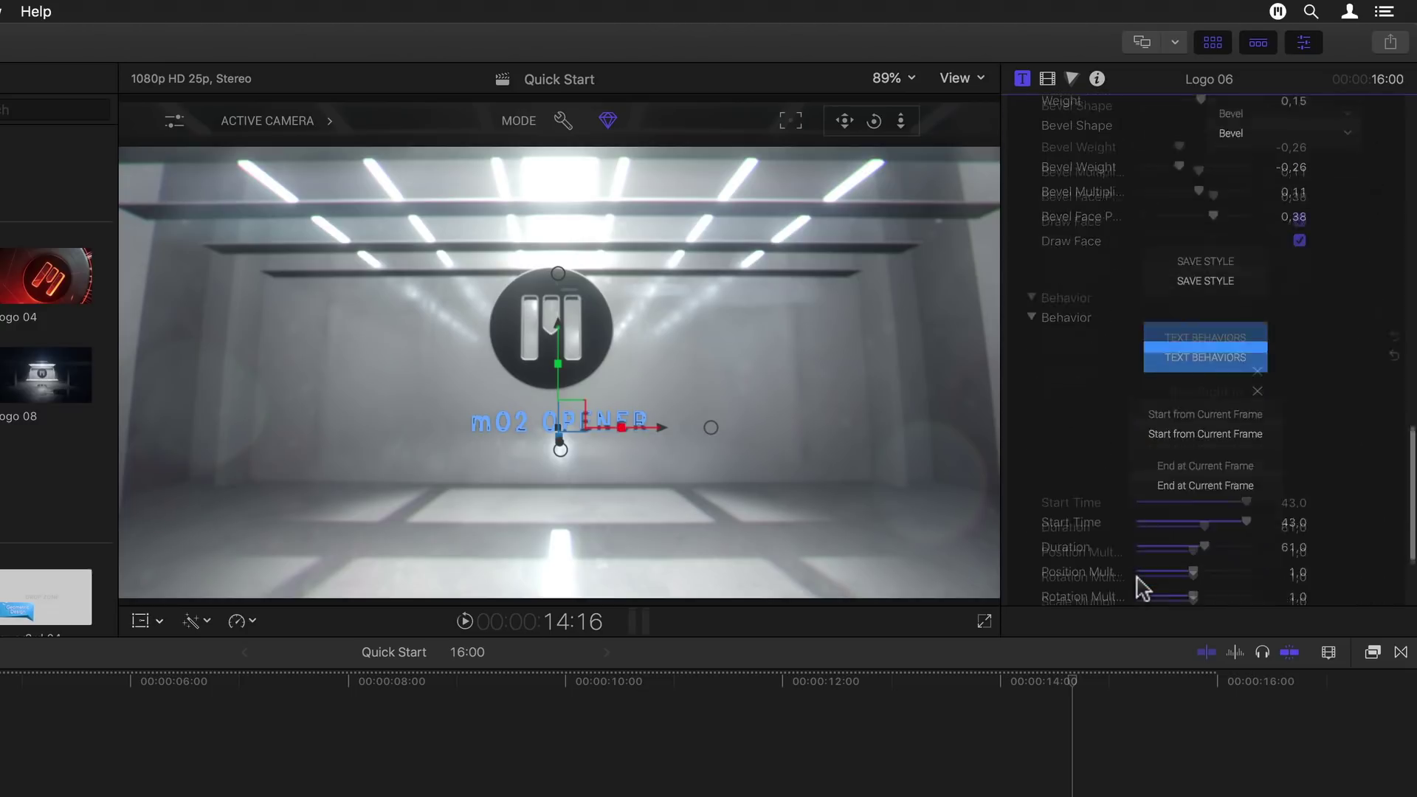
pyautogui.scroll(15, 1139, 588)
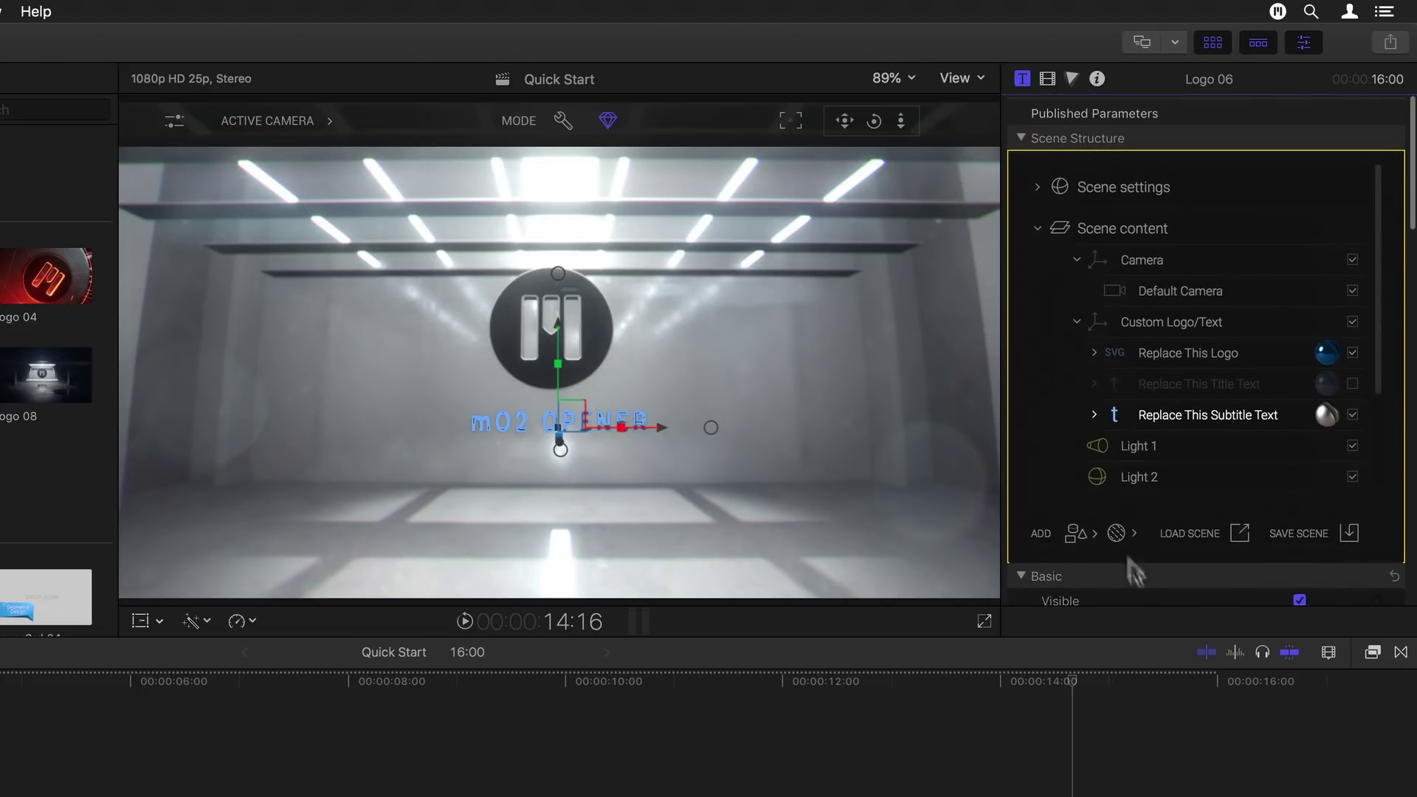
# Step: Select the SVG logo object and scroll through its properties
pyautogui.click(1181, 357)
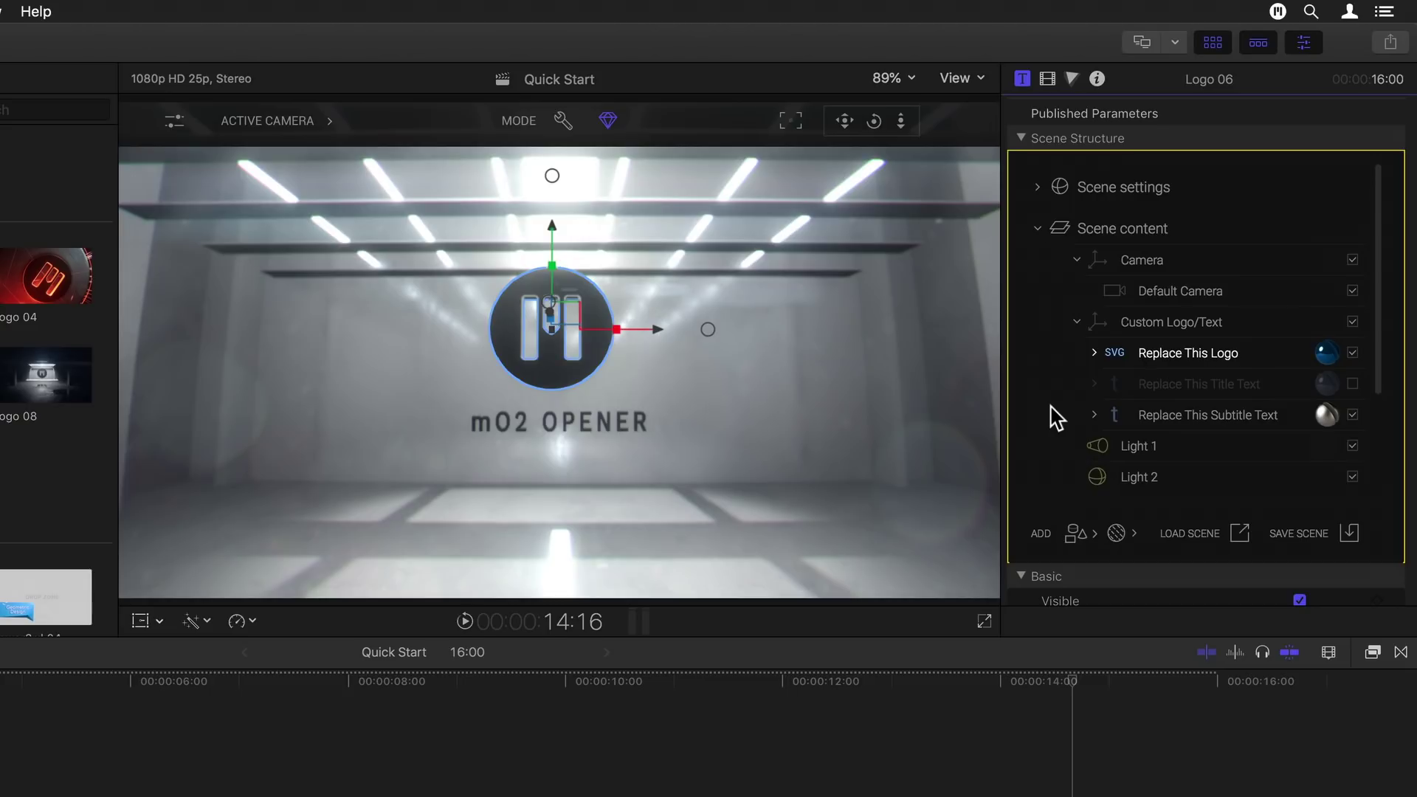
pyautogui.scroll(-3, 1056, 418)
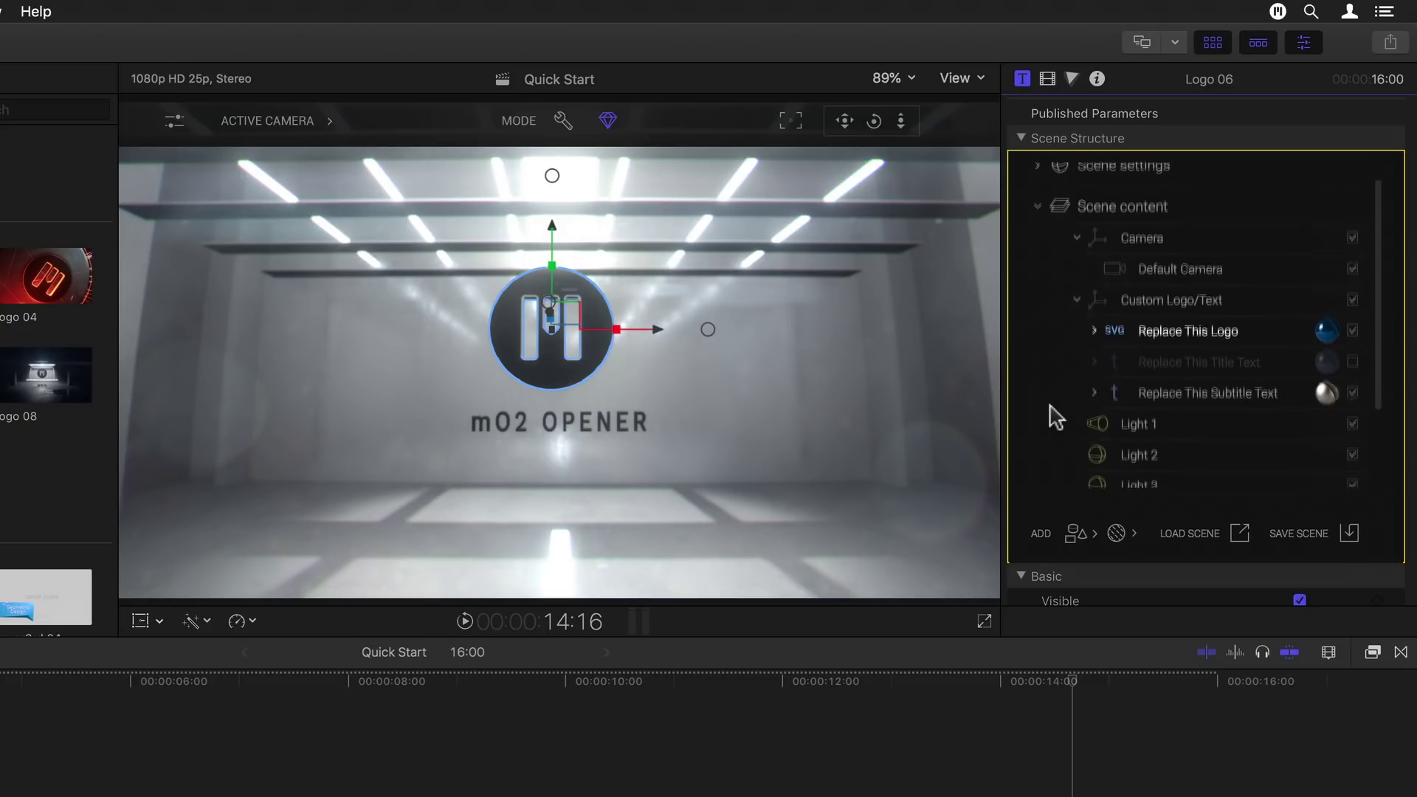
pyautogui.scroll(-3, 1056, 418)
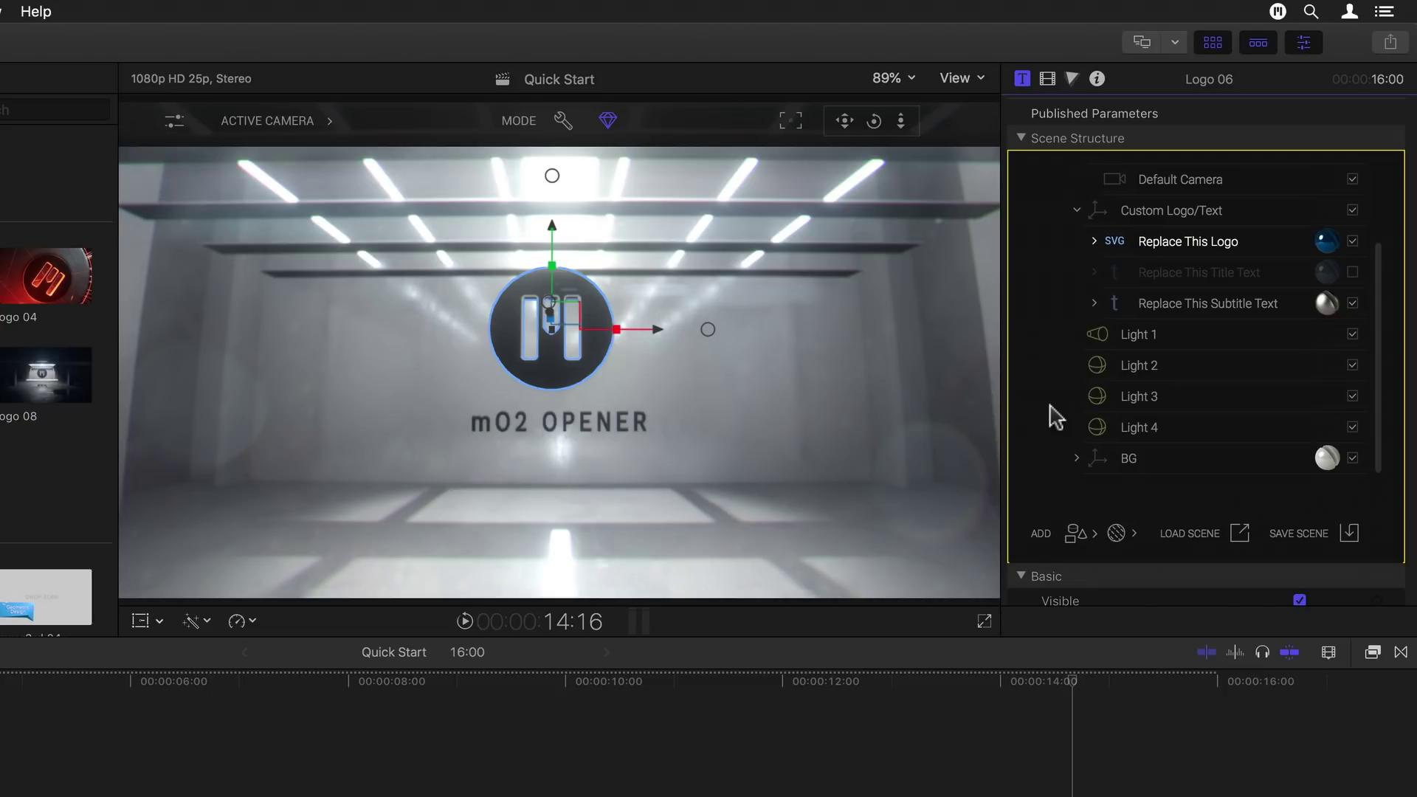
# Step: Bring up the logo's Extrusion Settings: Extrude Depth 1,19, Weight 0,16, Concave bevel
pyautogui.scroll(-1, 1056, 417)
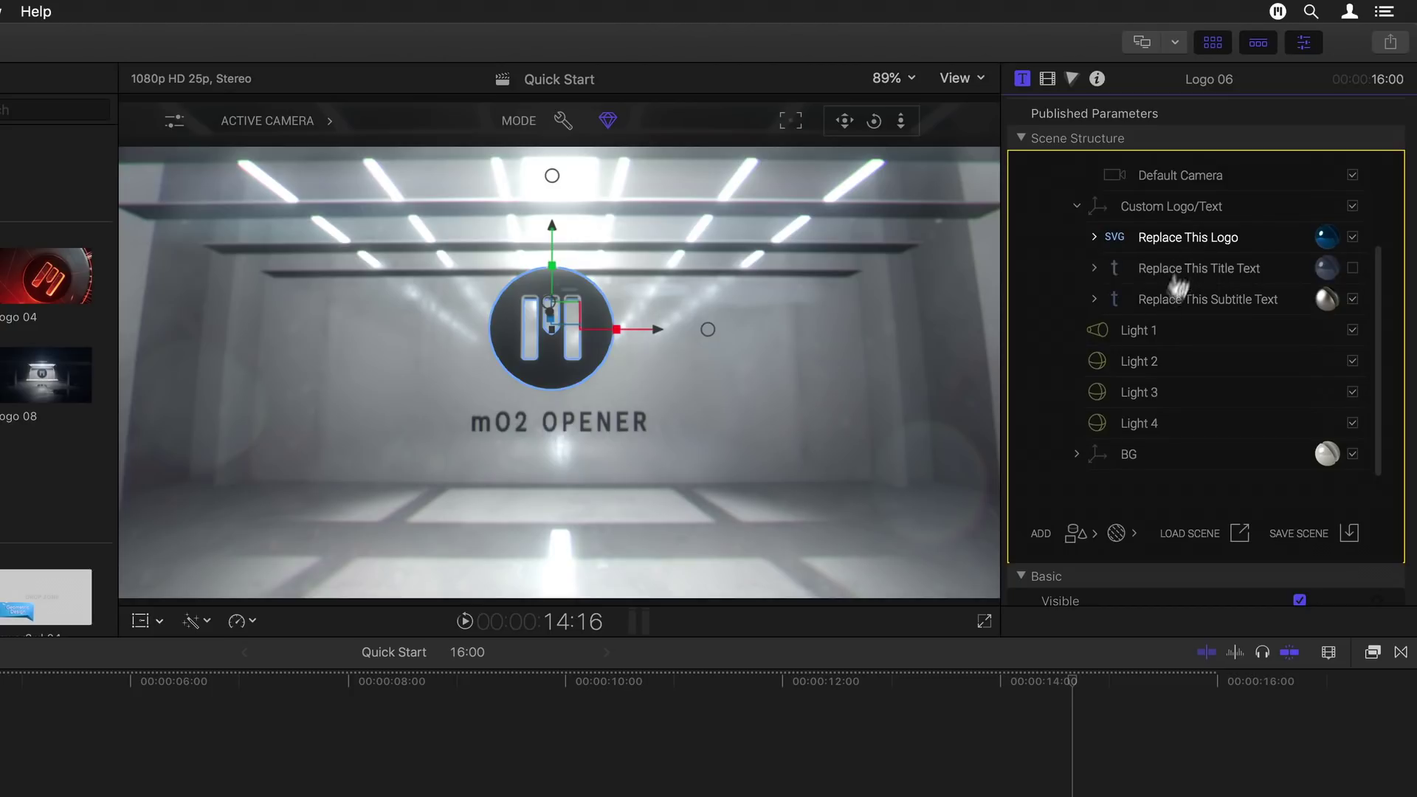
pyautogui.scroll(-1, 1034, 506)
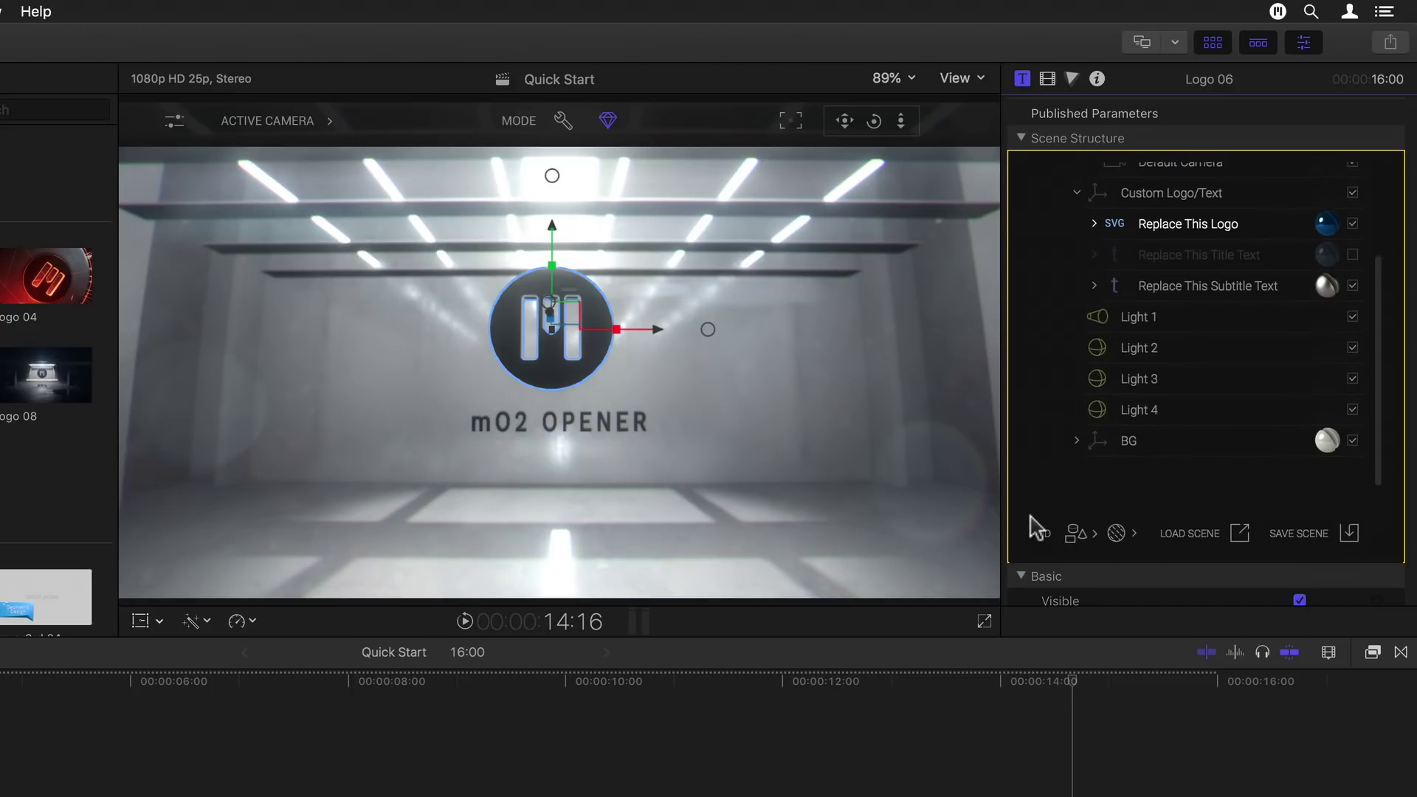
pyautogui.scroll(-15, 1037, 527)
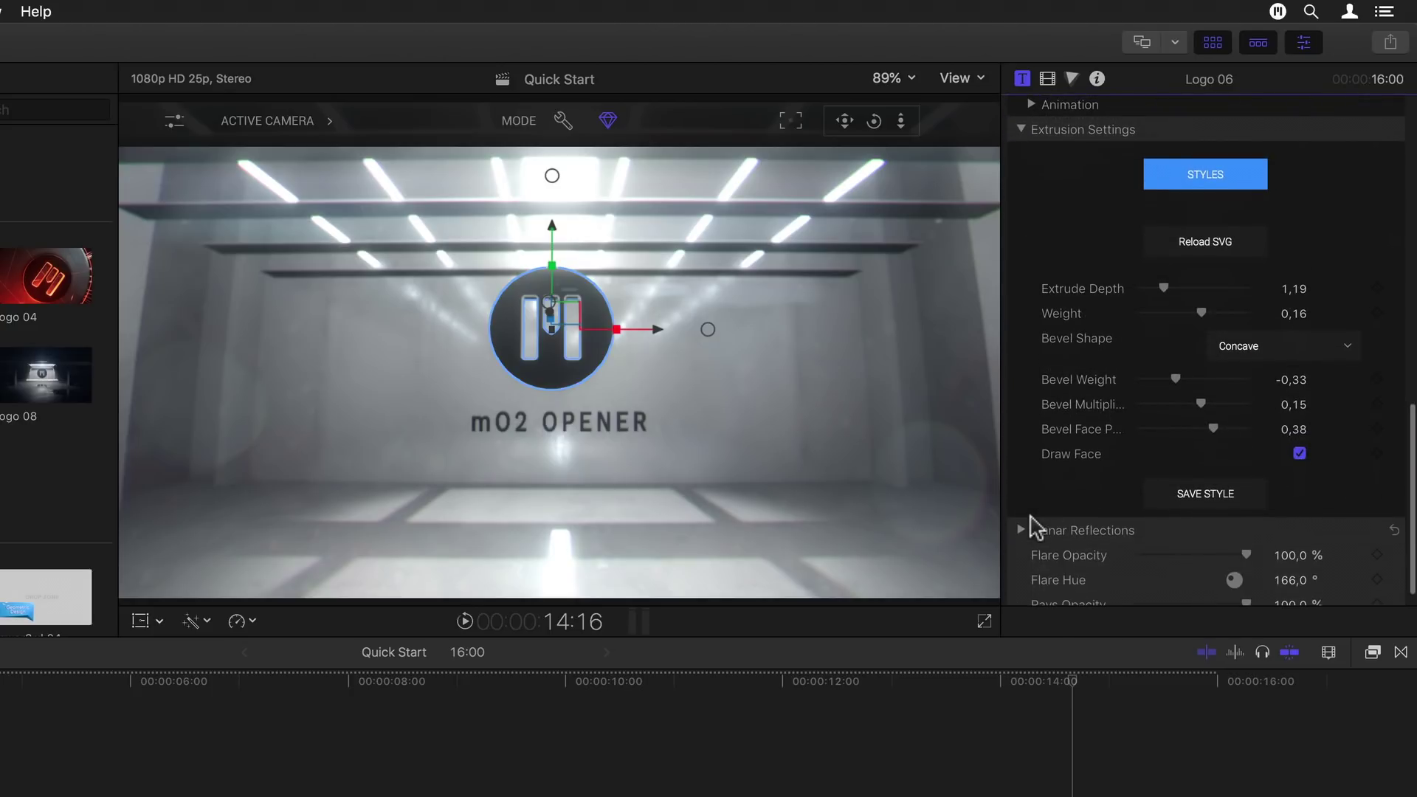
# Step: Reload the logo SVG using the file PostPros Logo schnitt.svg
pyautogui.scroll(-1, 1117, 475)
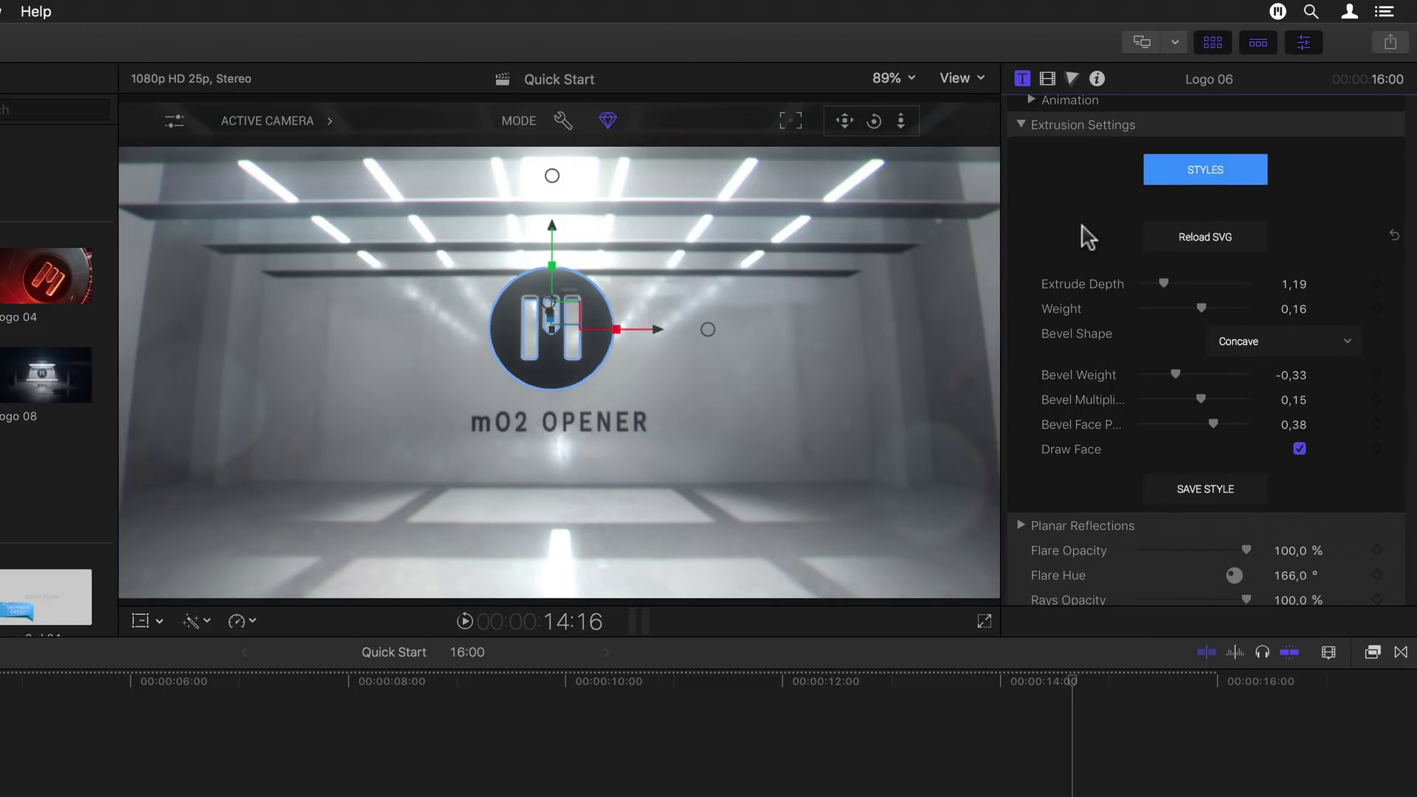
pyautogui.scroll(4, 1088, 238)
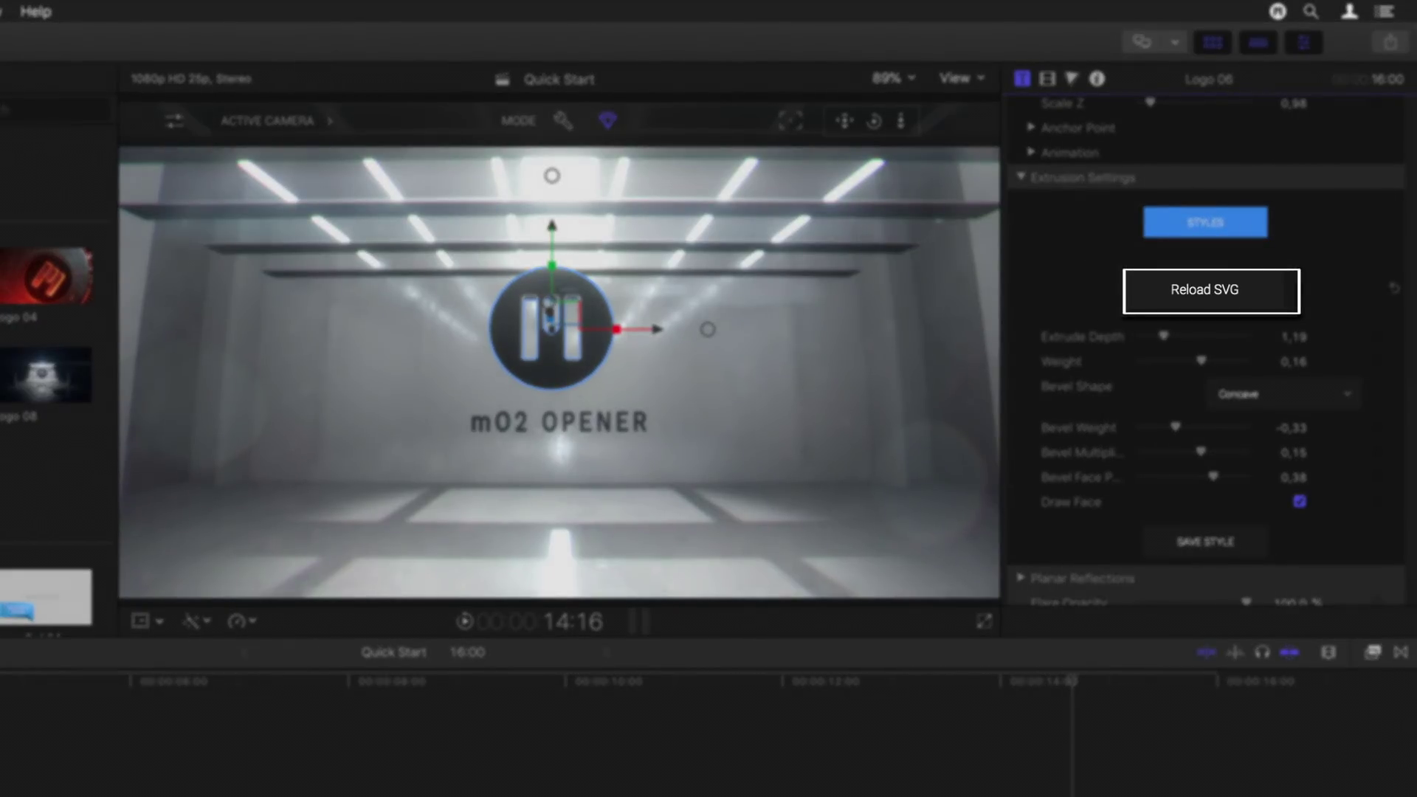
pyautogui.click(1213, 299)
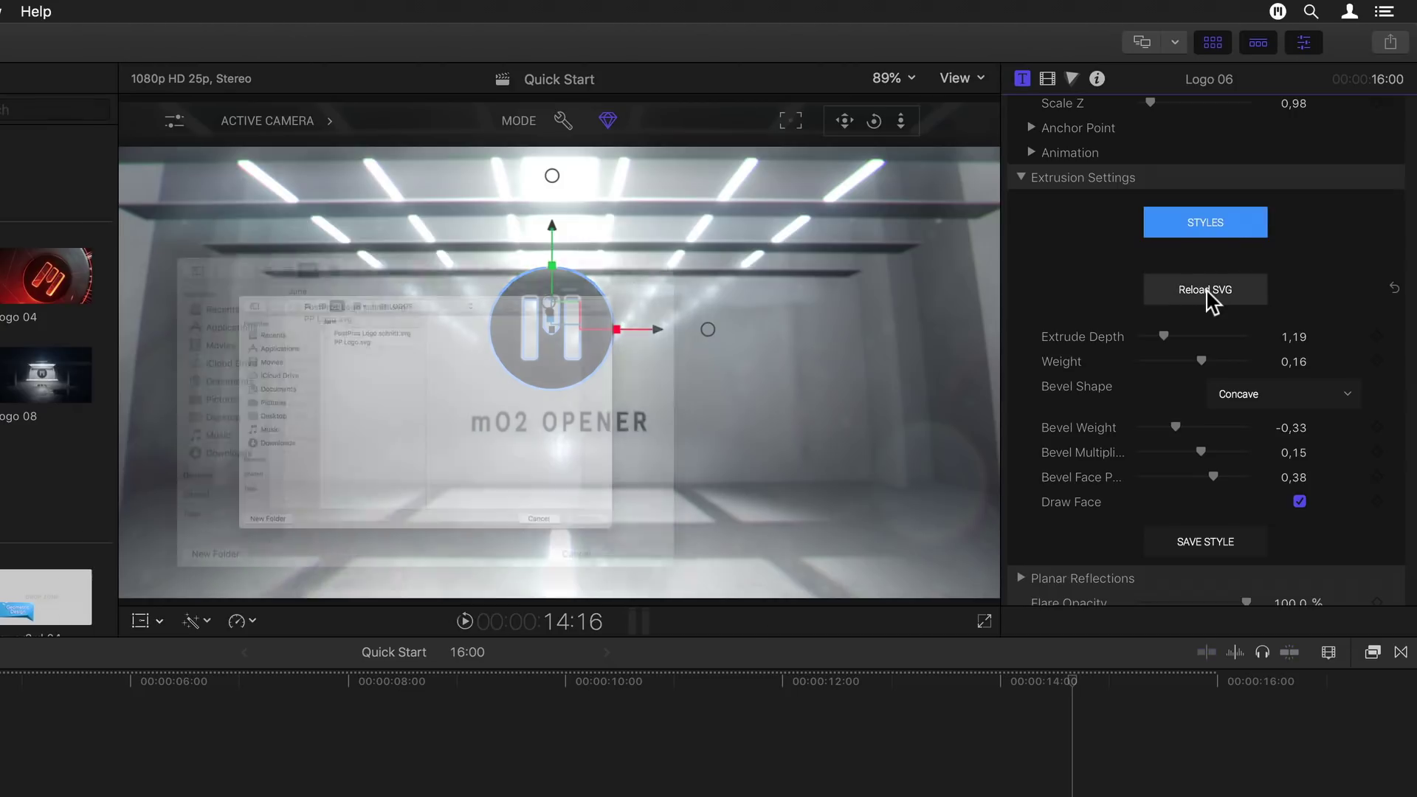
pyautogui.click(357, 257)
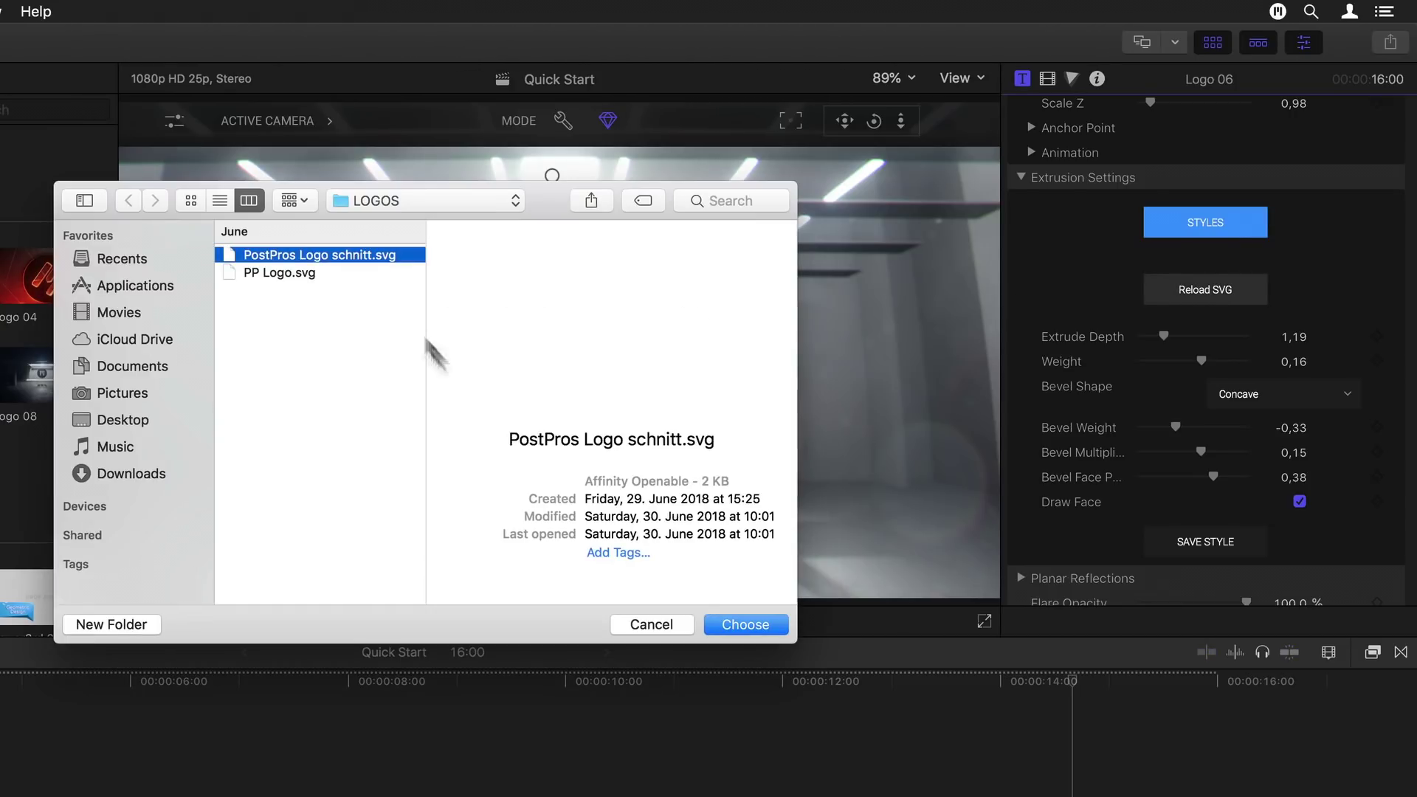
pyautogui.click(755, 622)
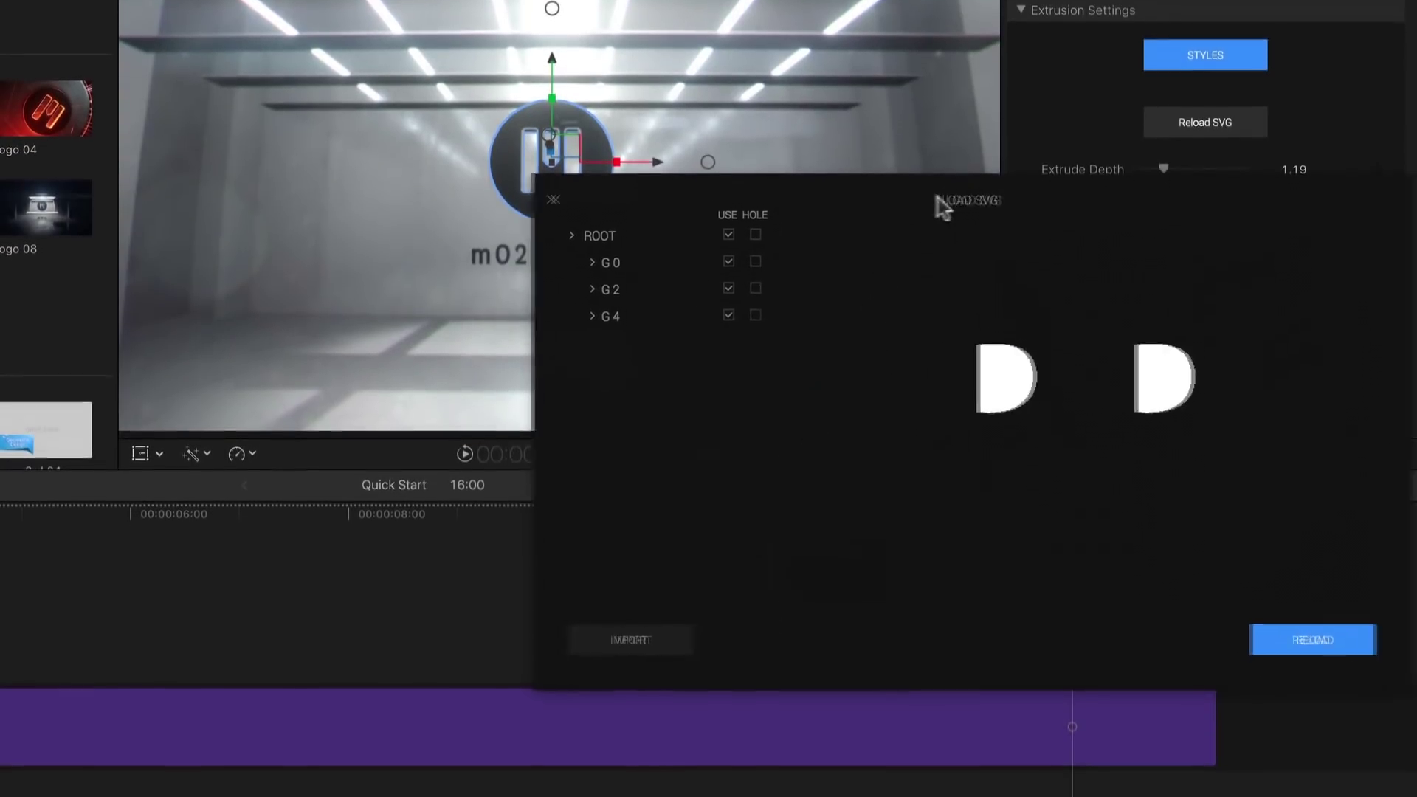
# Step: Mark group G4 as a hole, inspect groups G4, G2 and G0, and reload the PP logo
pyautogui.moveTo(942, 341); pyautogui.dragTo(737, 316)
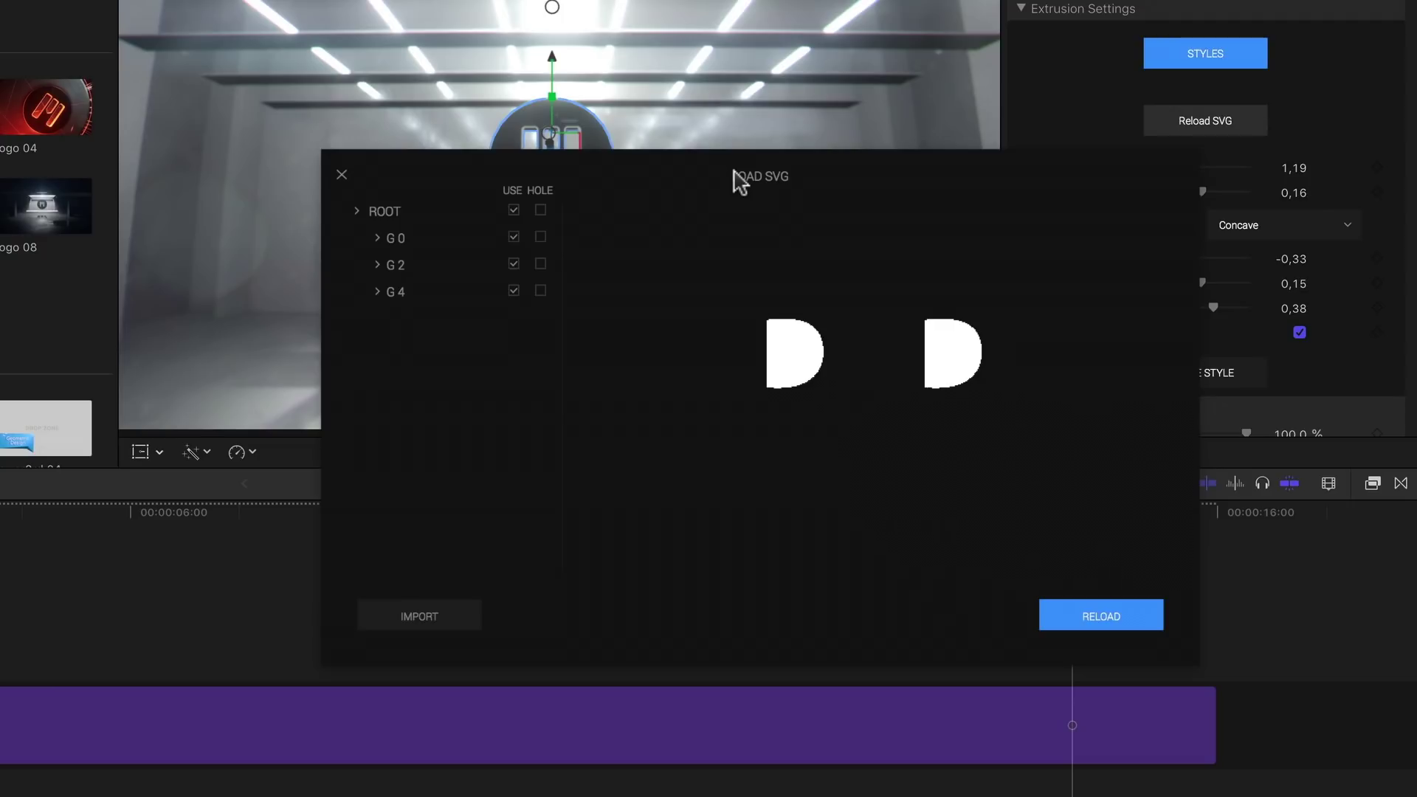
pyautogui.click(540, 291)
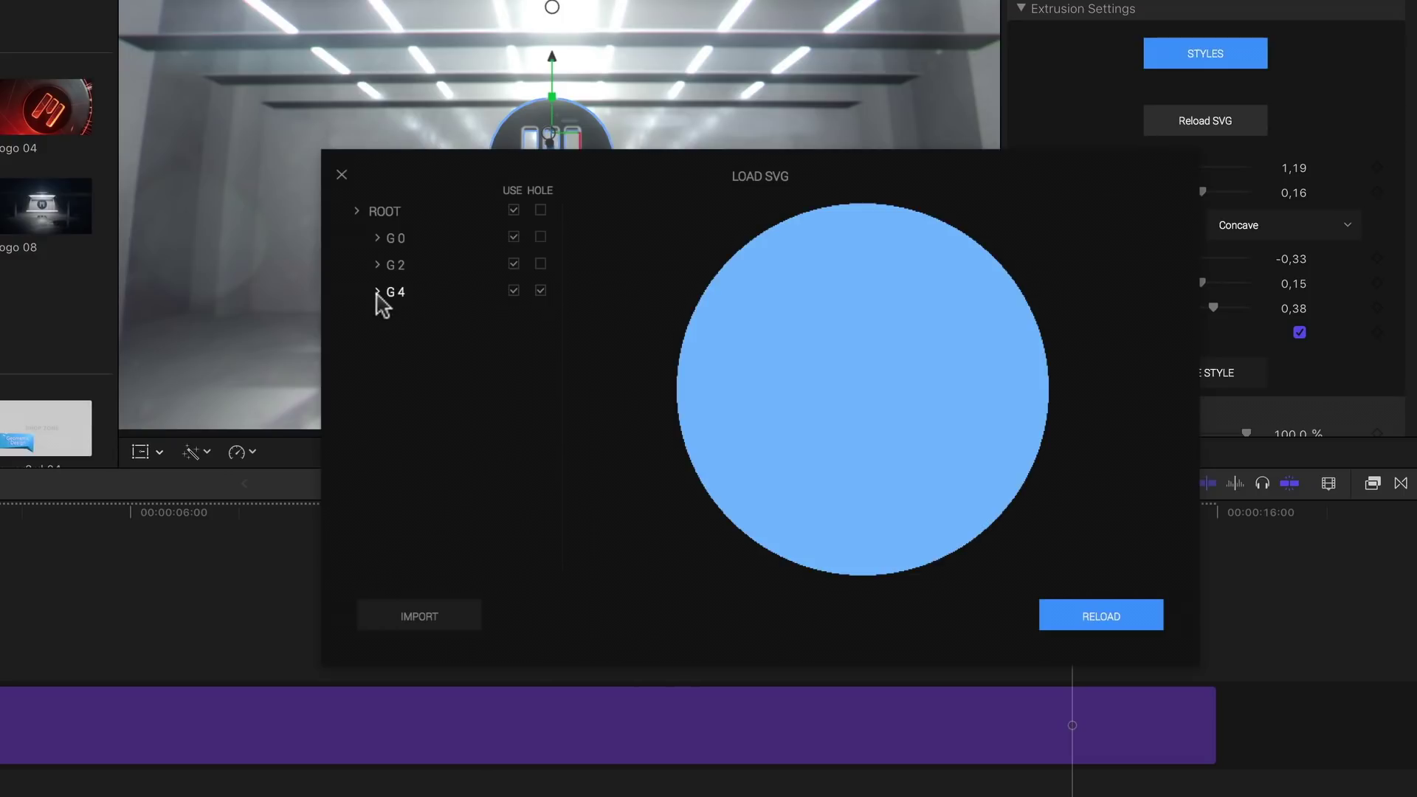
pyautogui.click(378, 293)
pyautogui.click(378, 264)
pyautogui.click(377, 237)
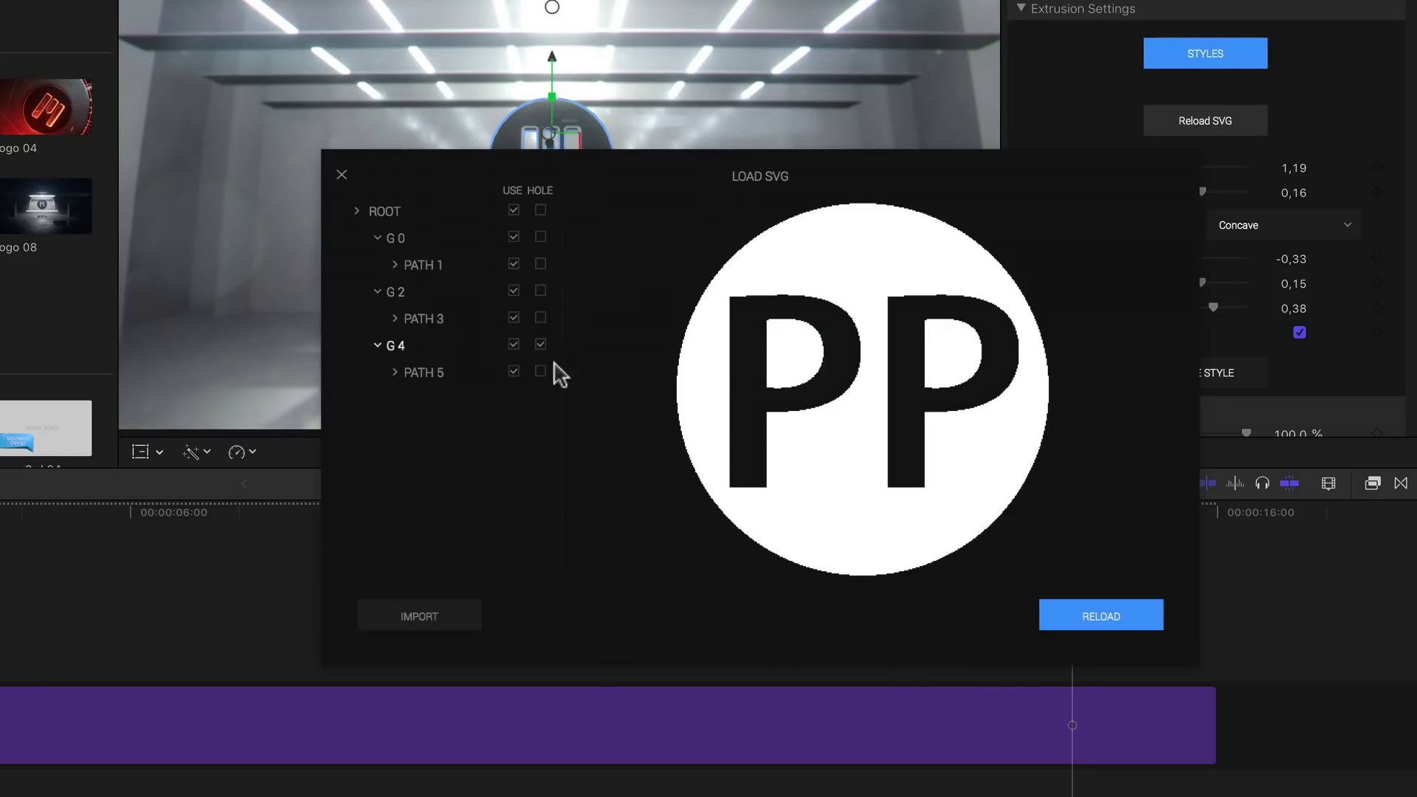
pyautogui.click(1105, 623)
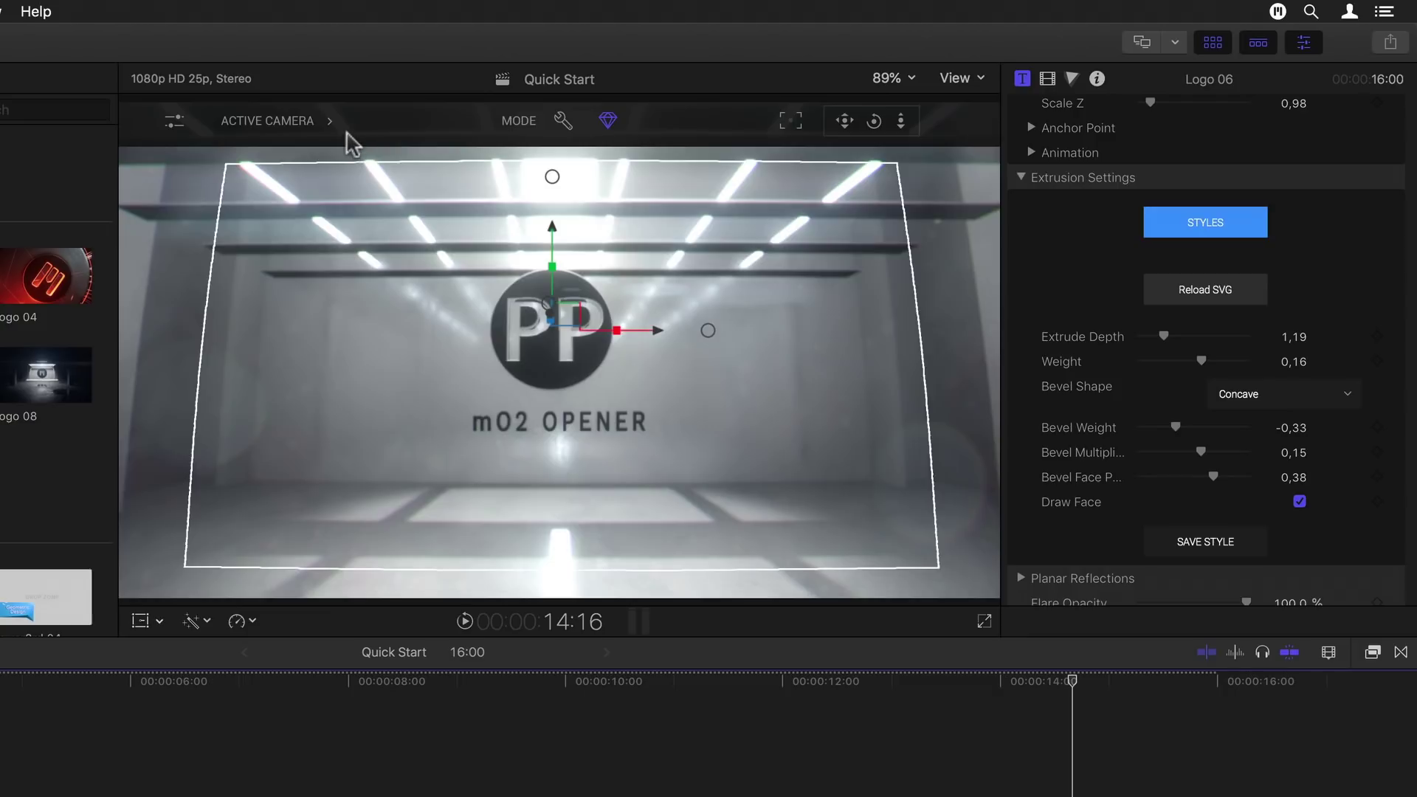
pyautogui.click(329, 124)
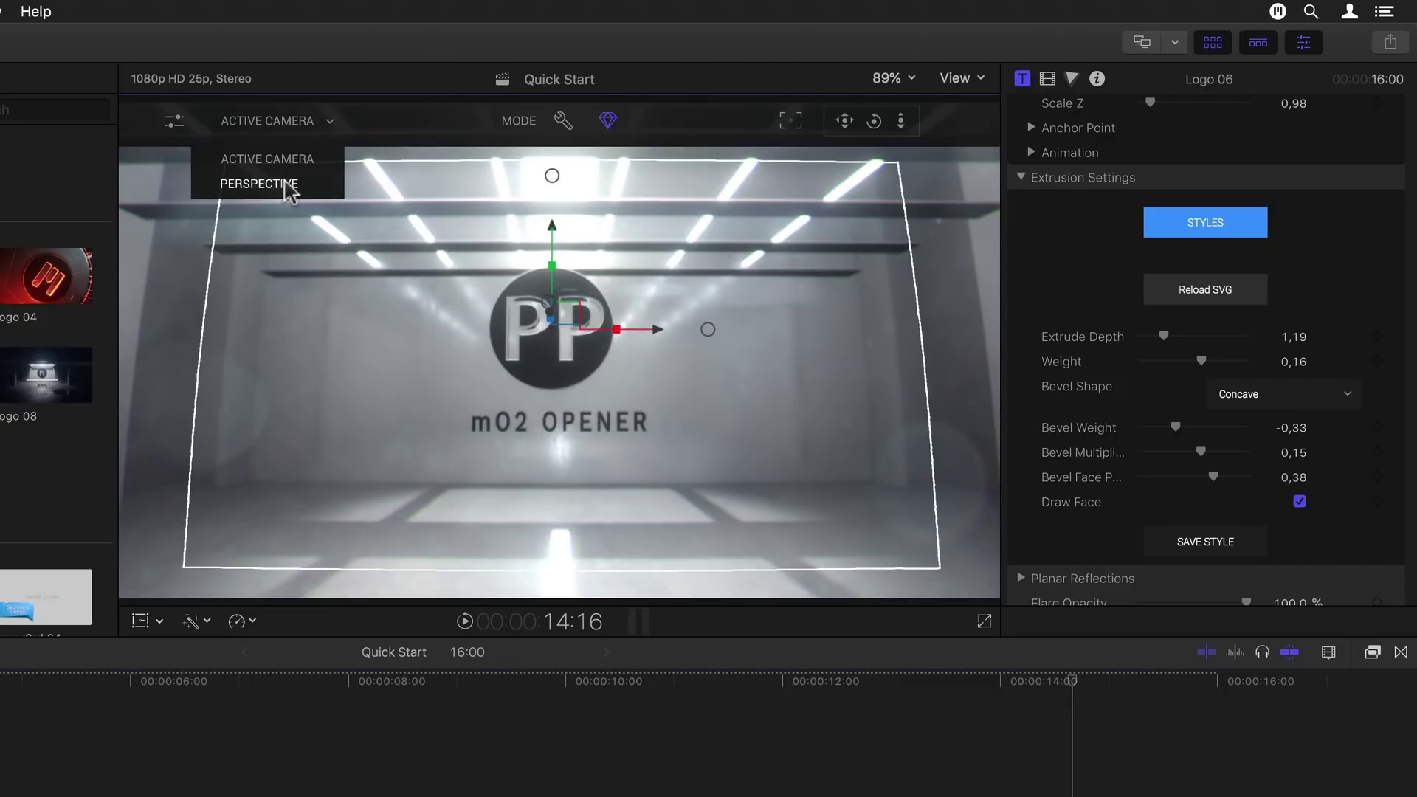
pyautogui.click(260, 184)
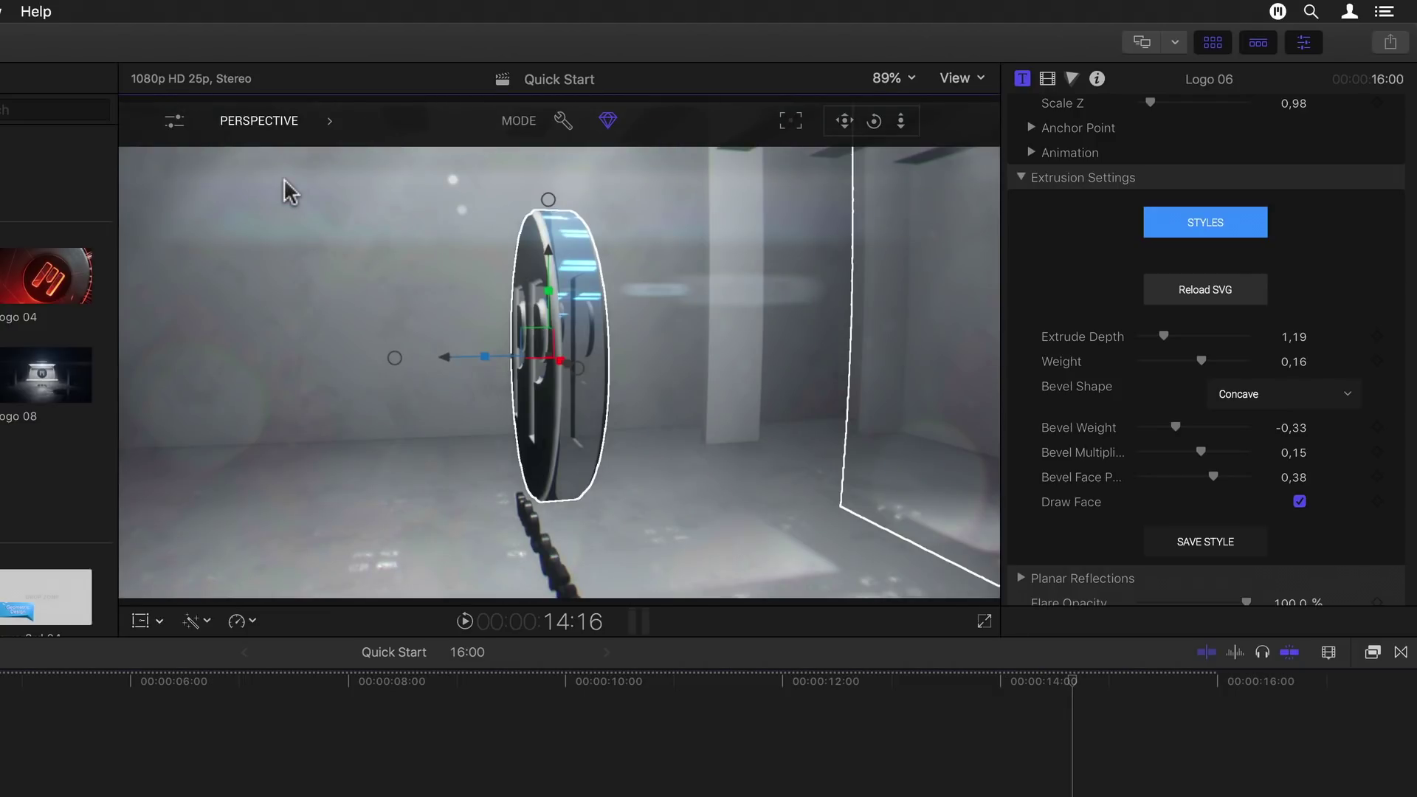
pyautogui.moveTo(873, 122); pyautogui.dragTo(904, 122)
pyautogui.click(329, 120)
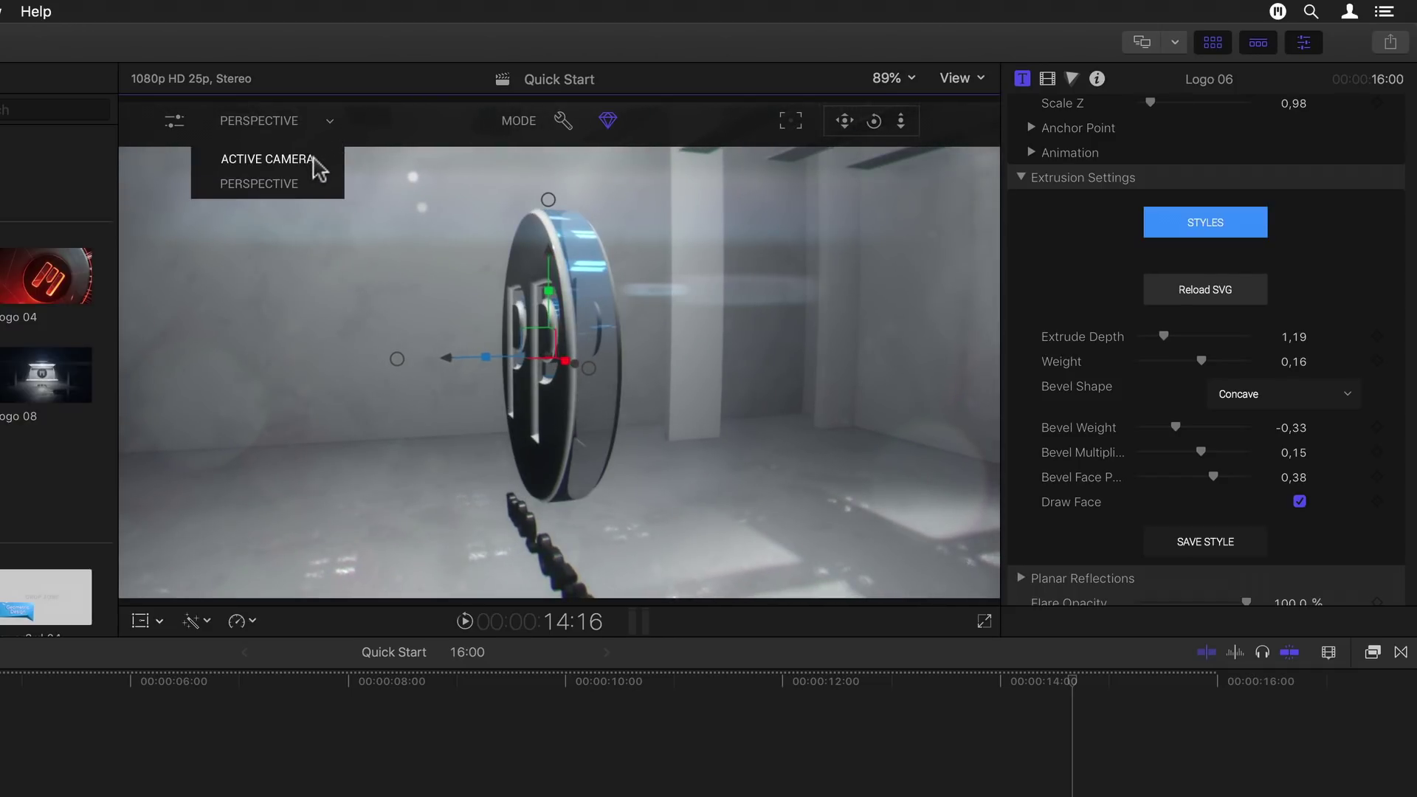
pyautogui.click(314, 168)
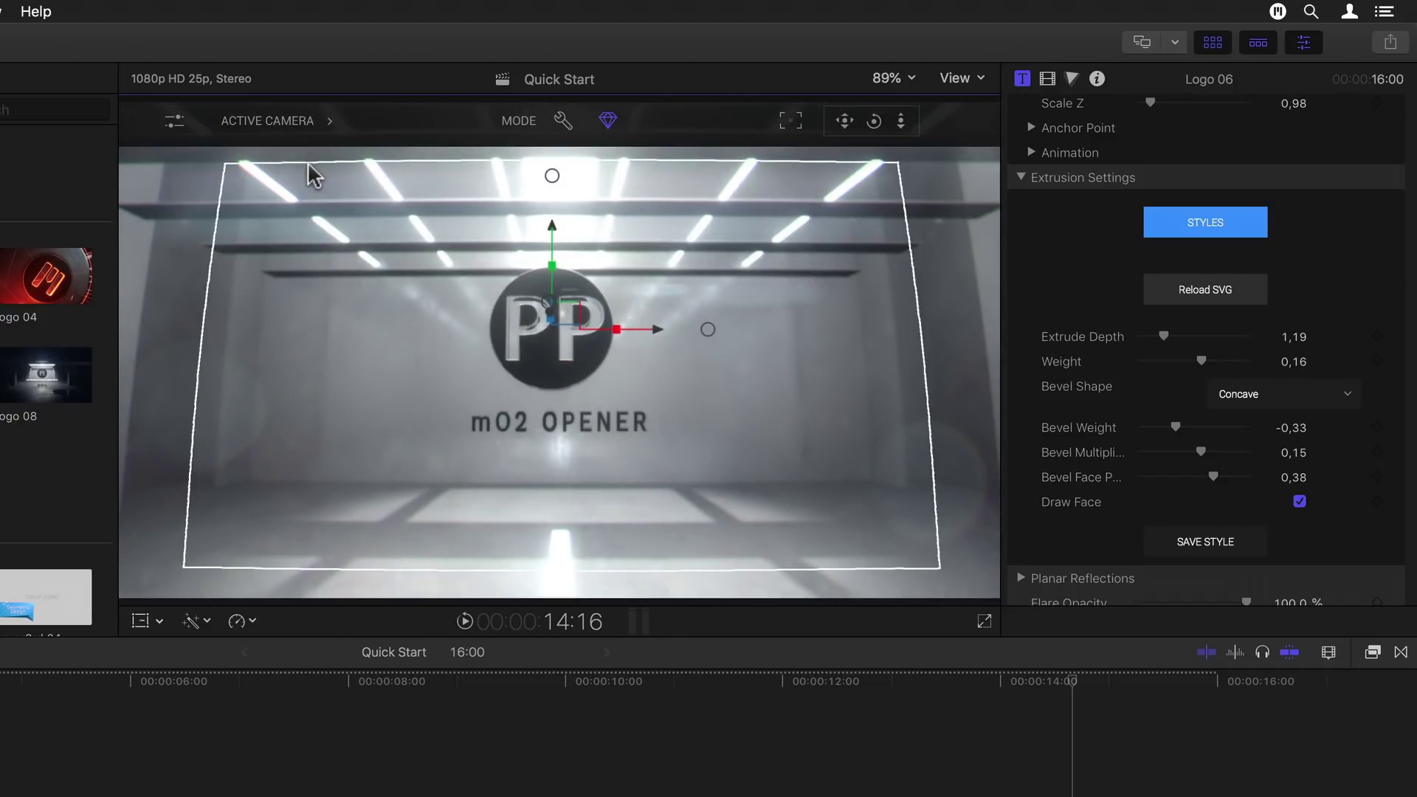
# Step: Re-enable the Replace This Title Text layer and select it for editing
pyautogui.scroll(10, 1040, 317)
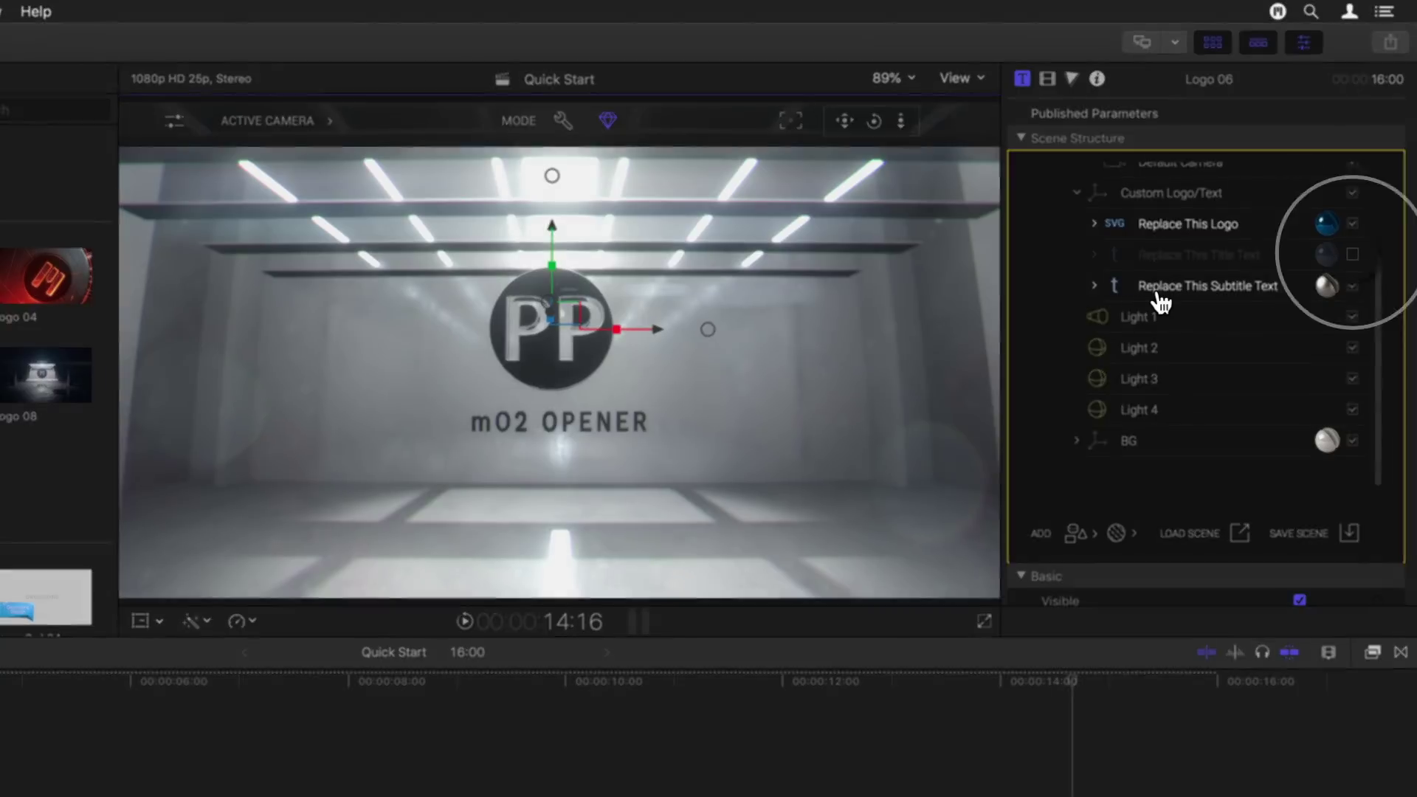
pyautogui.click(1161, 301)
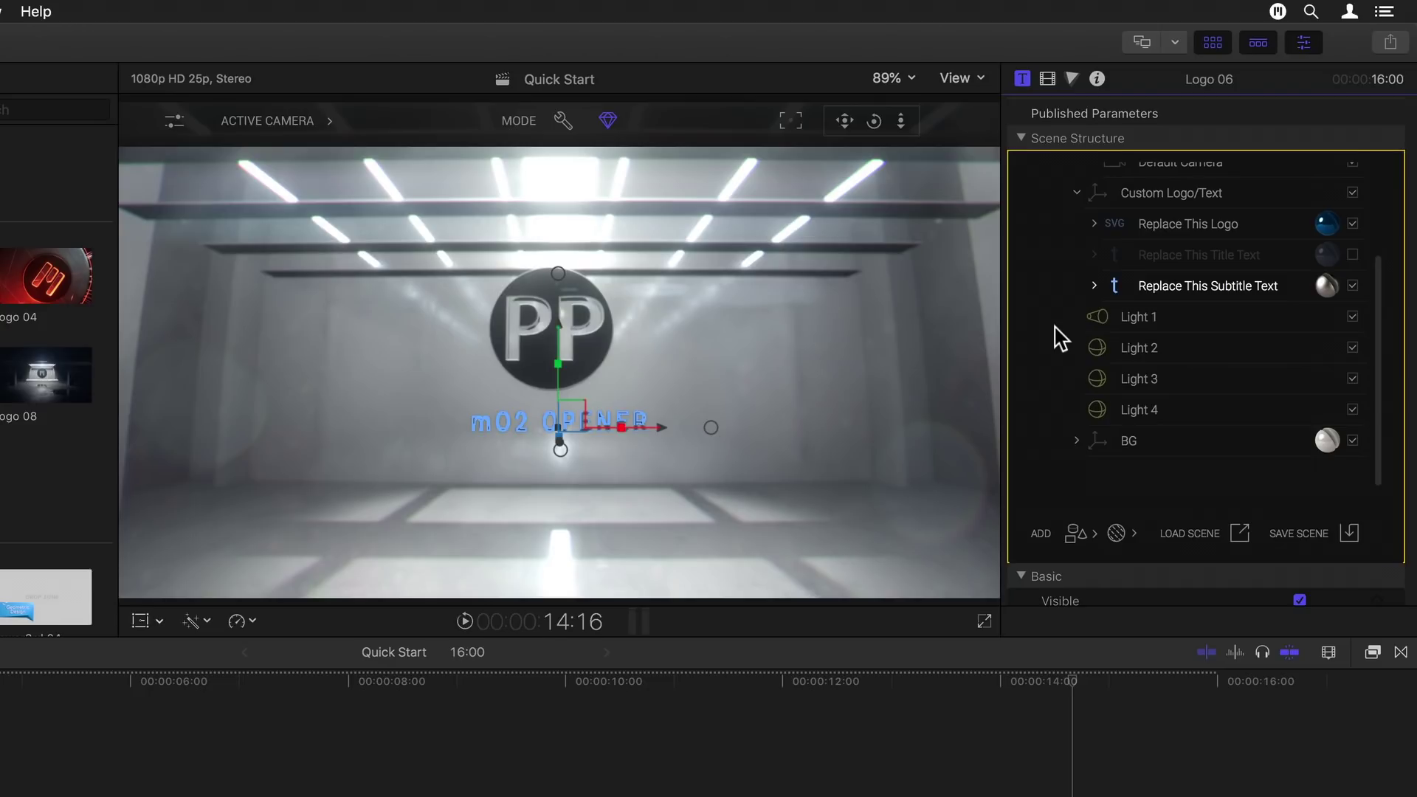
pyautogui.click(1352, 255)
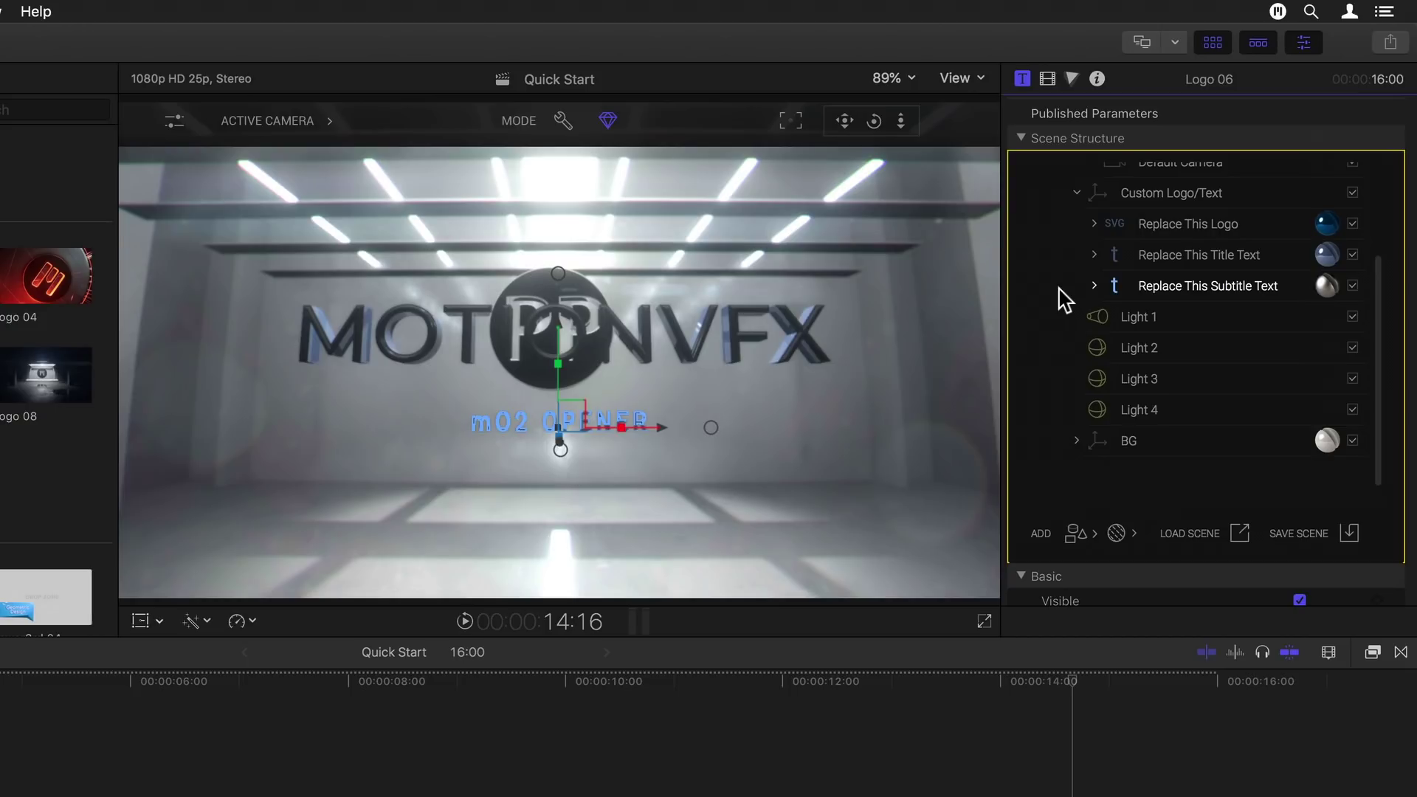
pyautogui.click(1184, 260)
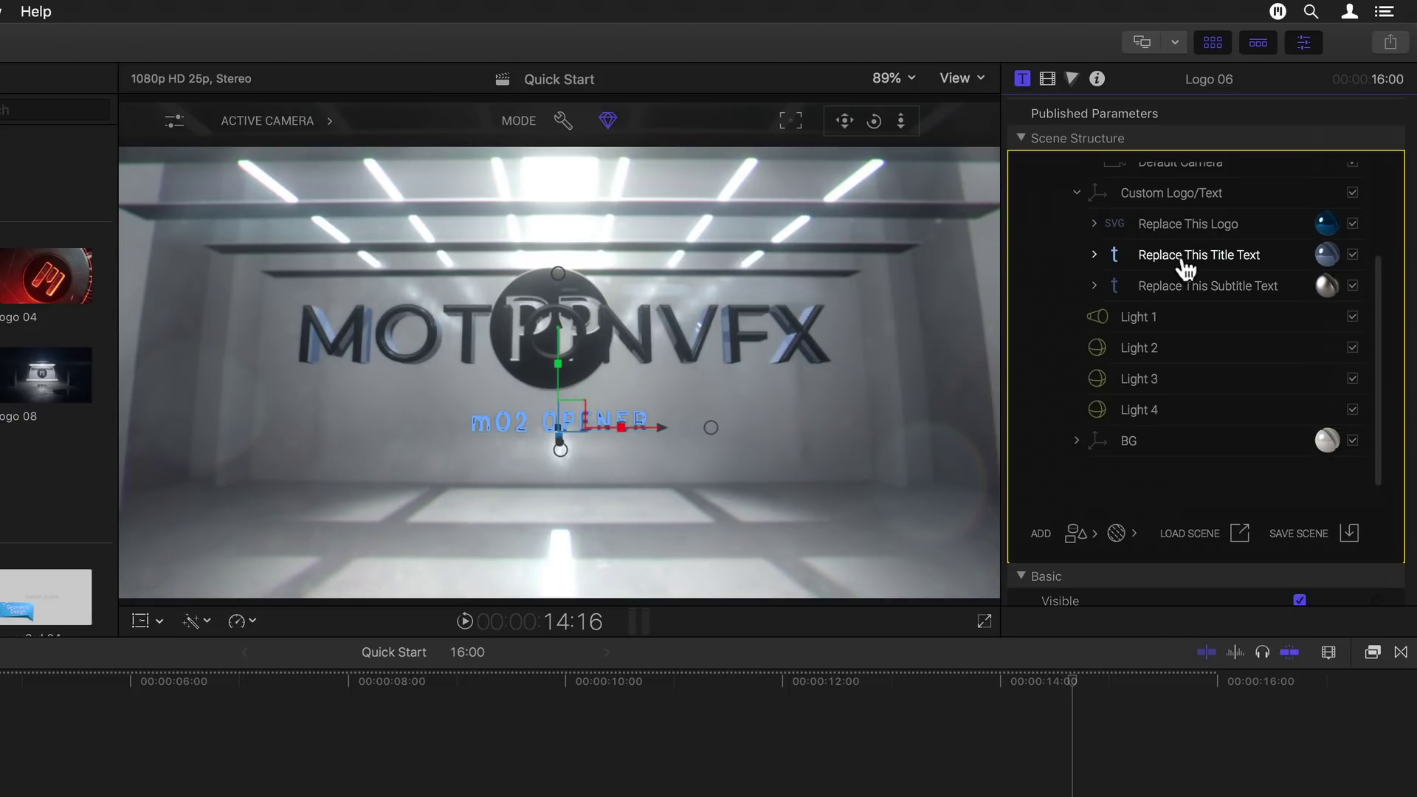
pyautogui.scroll(-10, 1048, 546)
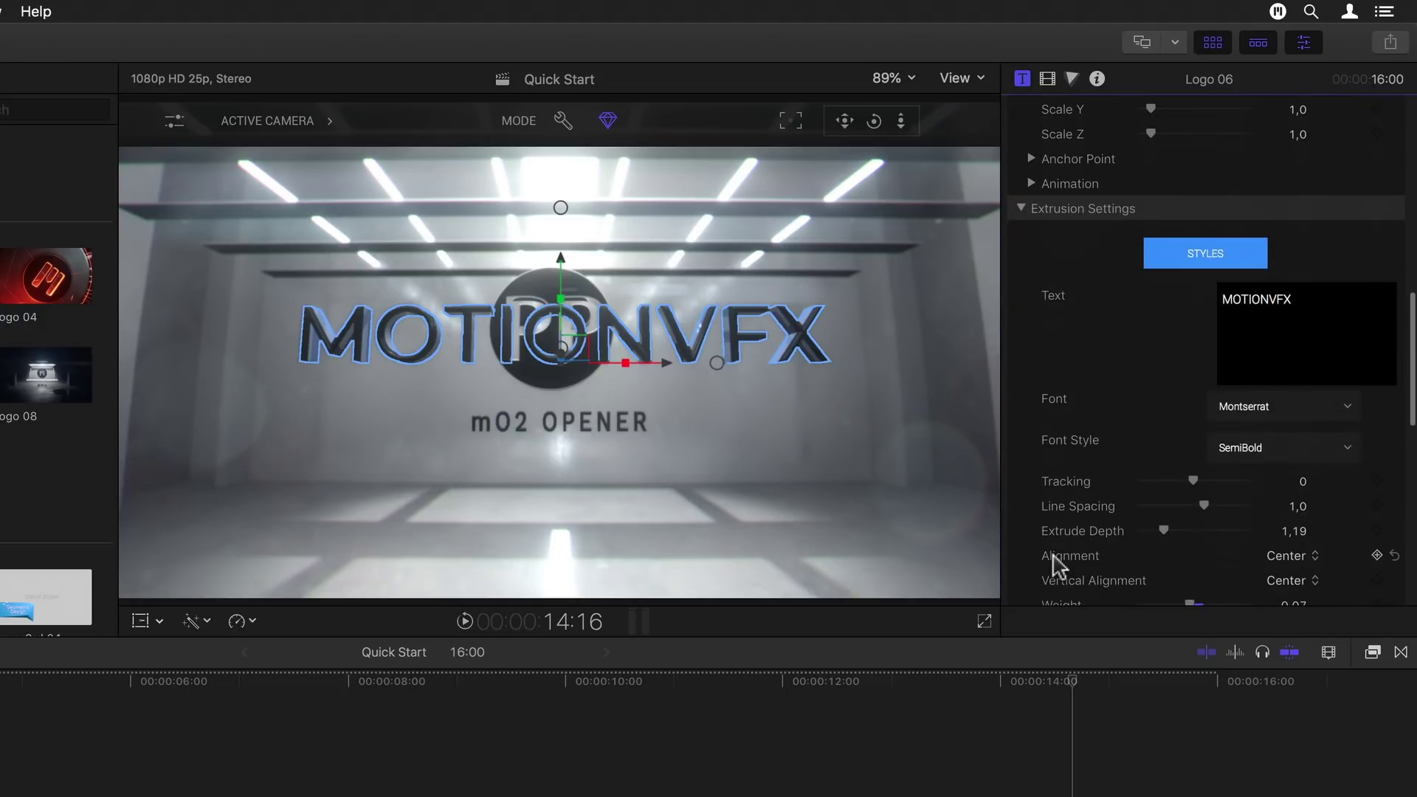
# Step: Replace the MOTIONVFX title text with 'mO2 IS HERE'
pyautogui.click(1315, 318)
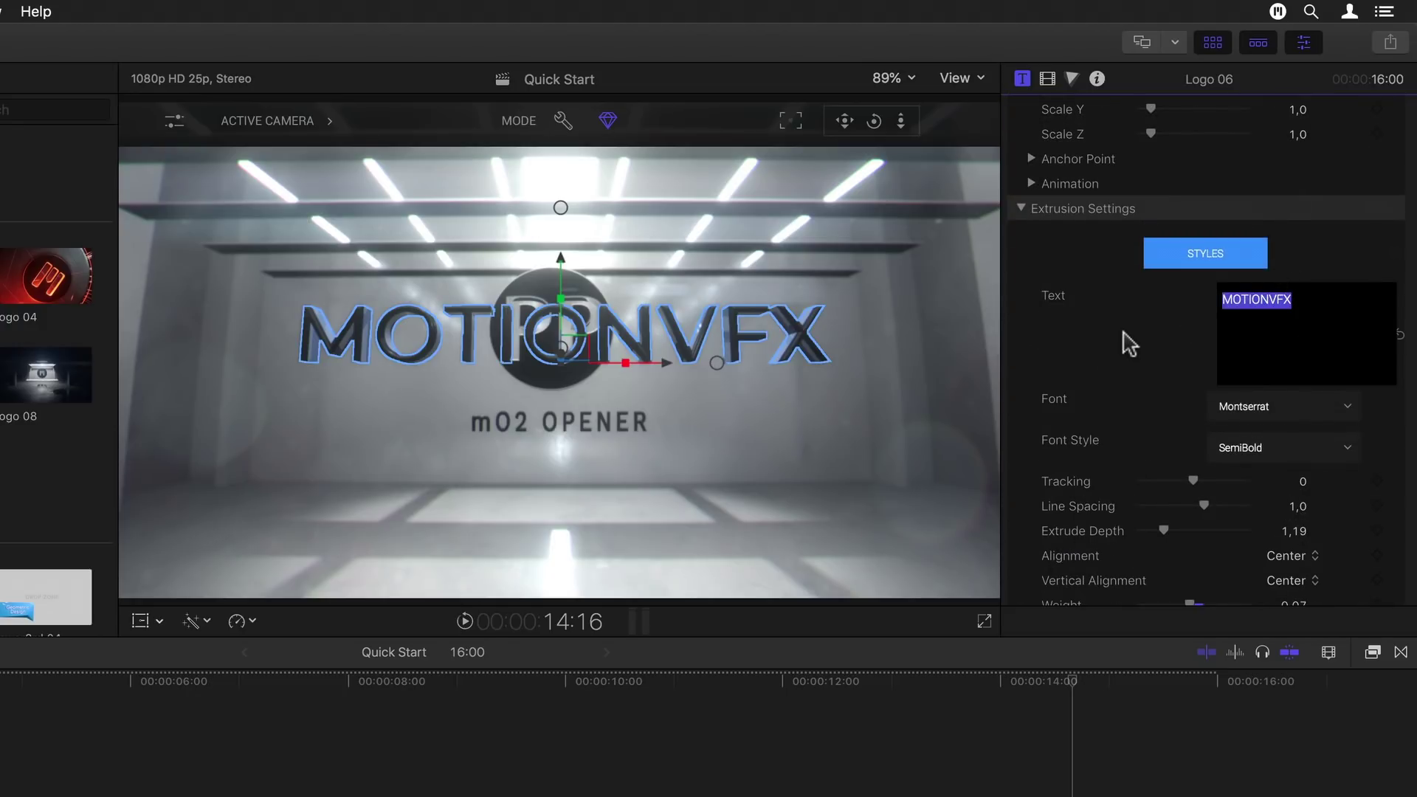
pyautogui.write('m02 IS HERE')
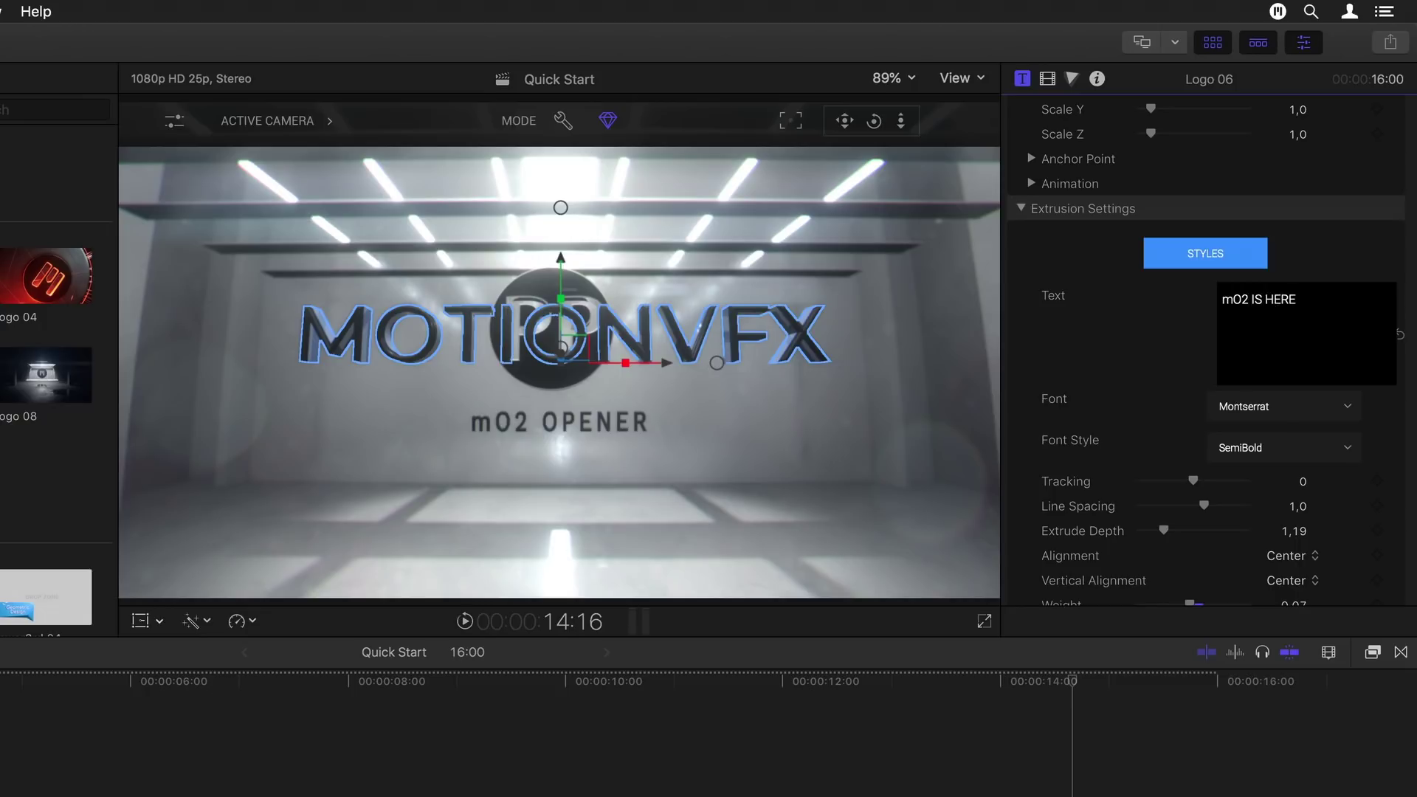
pyautogui.click(1019, 240)
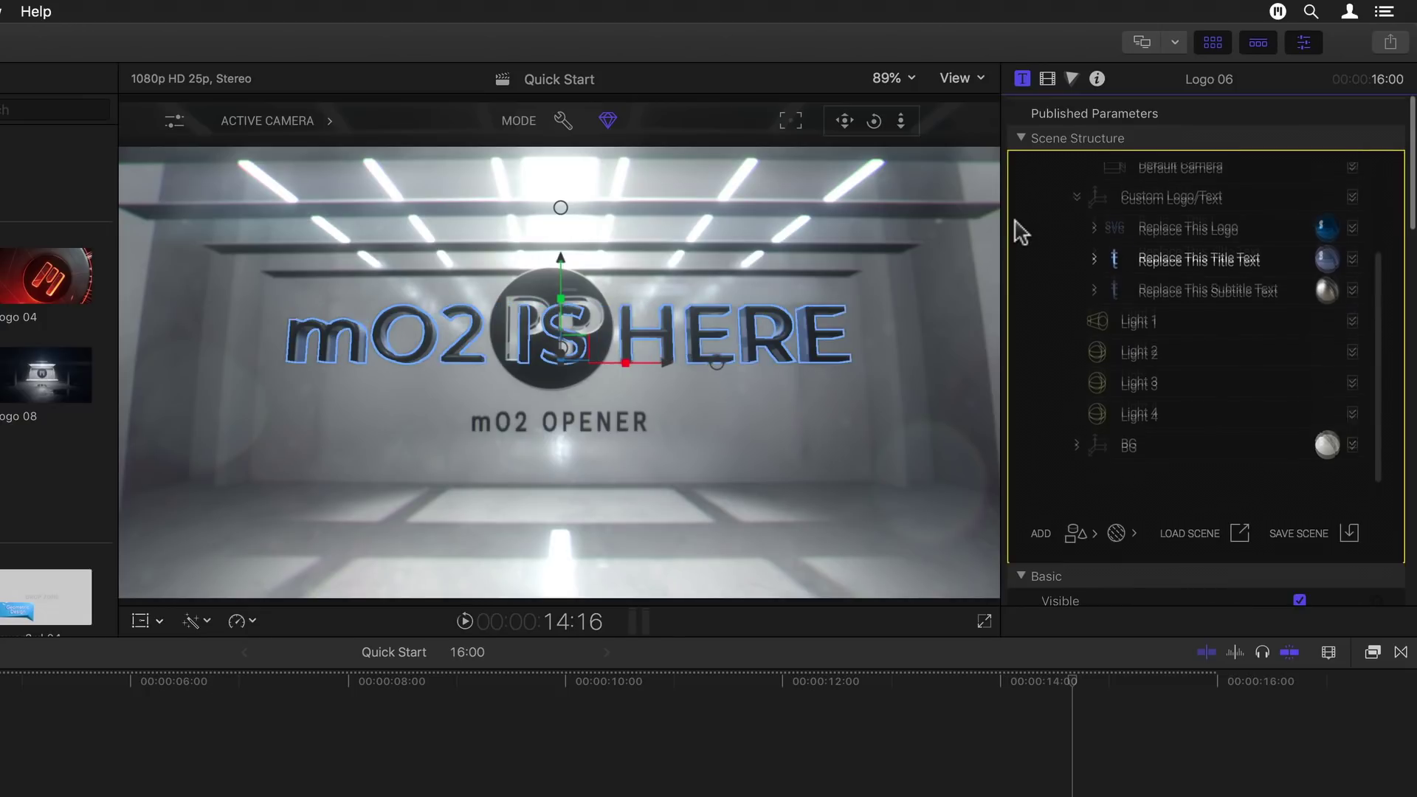
pyautogui.scroll(3, 1021, 232)
# Step: Change the subtitle layer's text from 'mO2 OPENER' to 'and it's amazing!'
pyautogui.click(1193, 397)
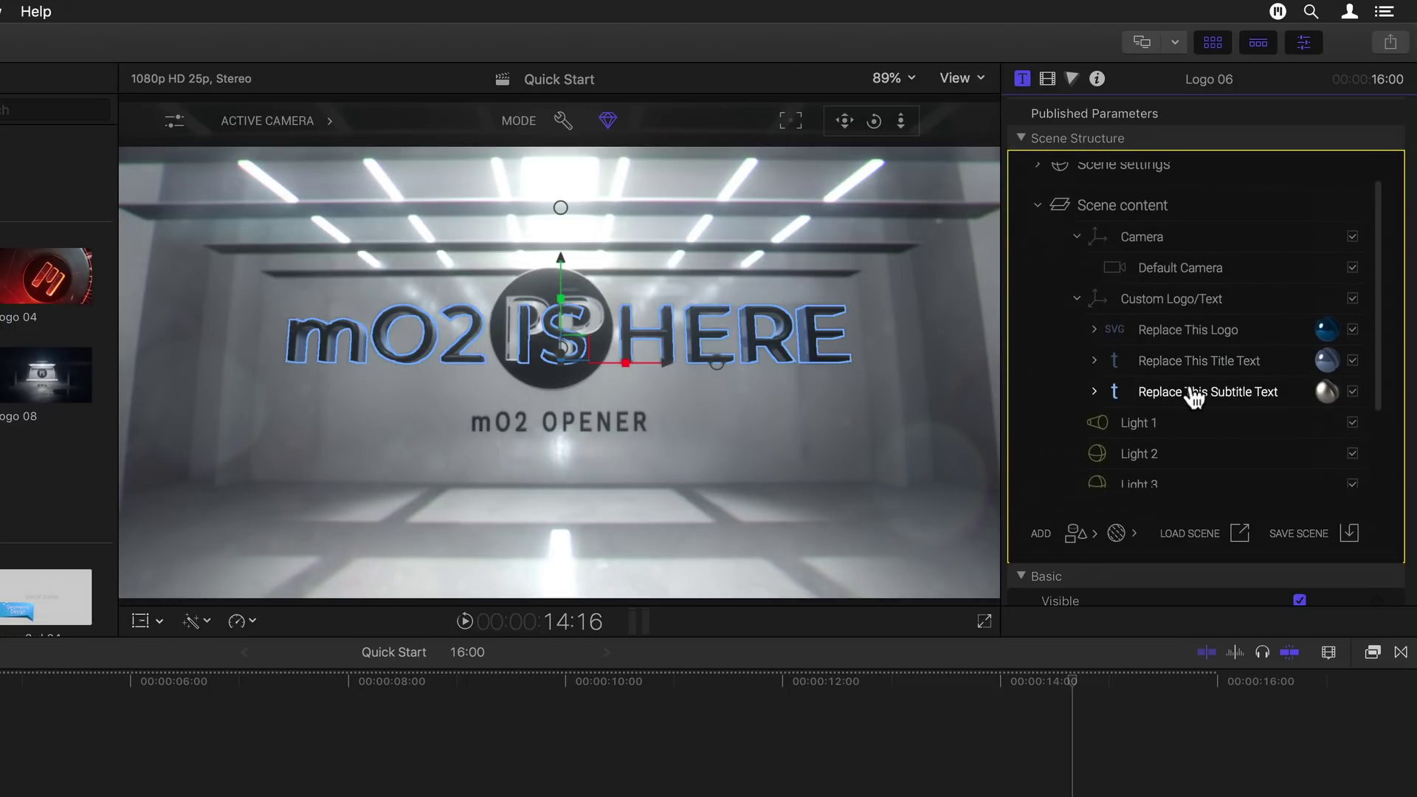
pyautogui.scroll(-10, 1069, 579)
pyautogui.click(1299, 365)
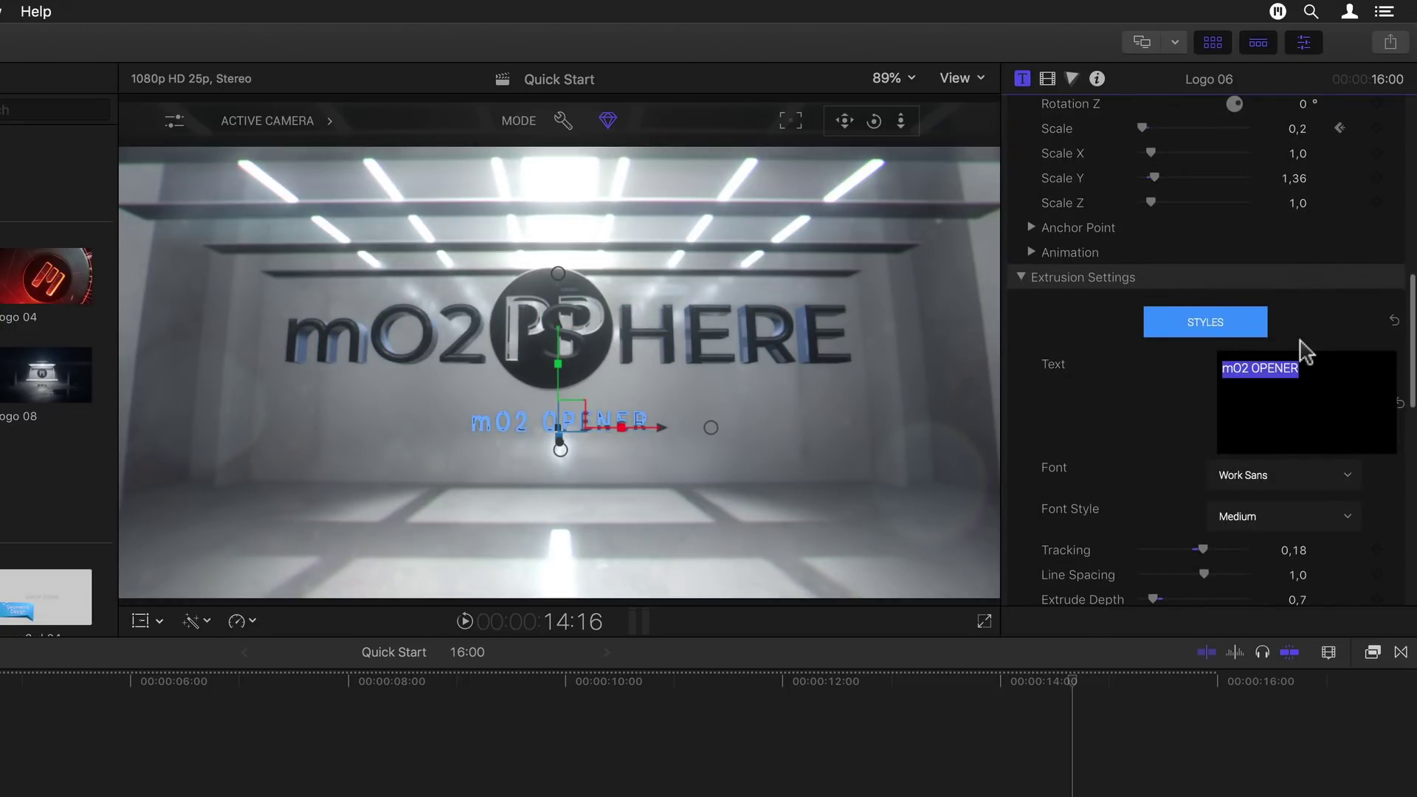
pyautogui.write('and it')
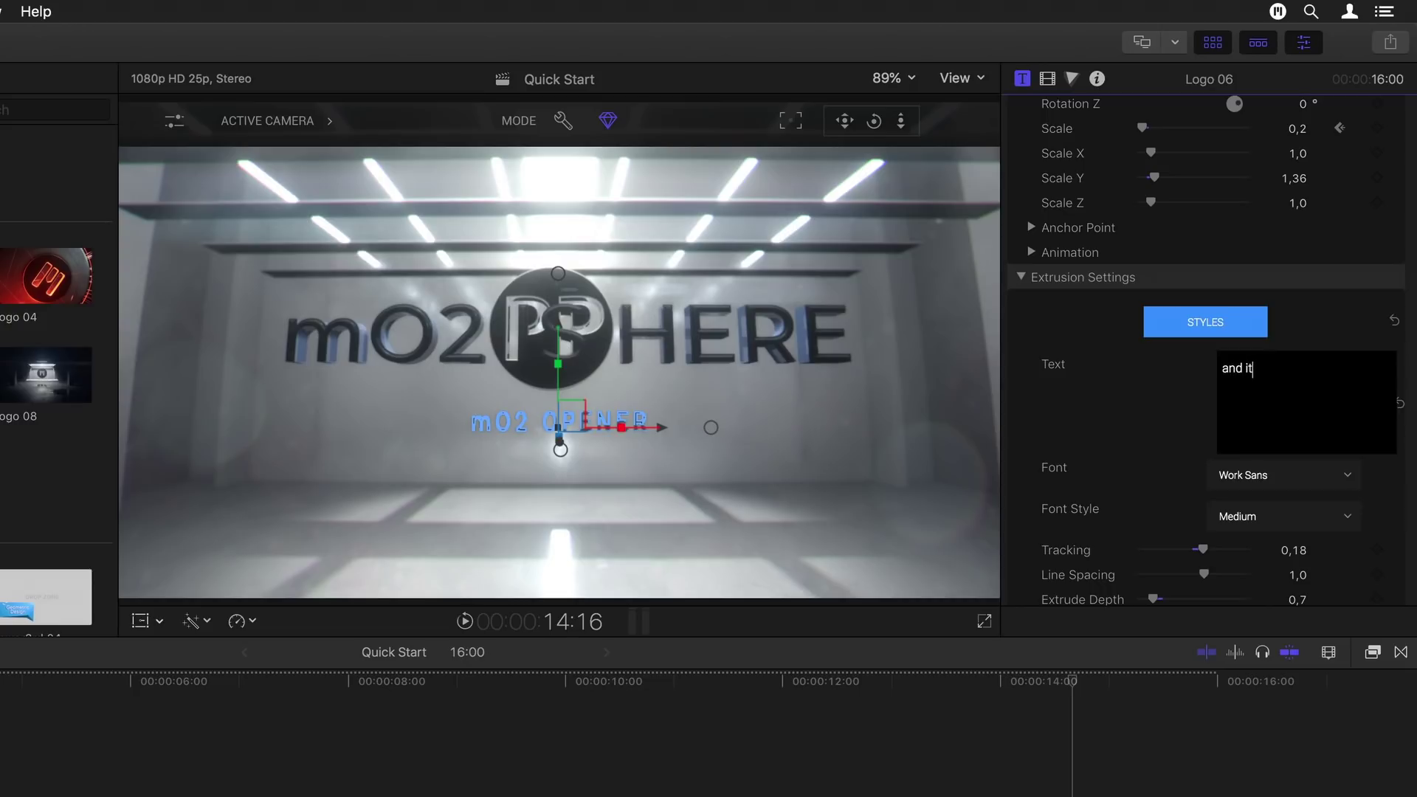
pyautogui.write("'s amazing!")
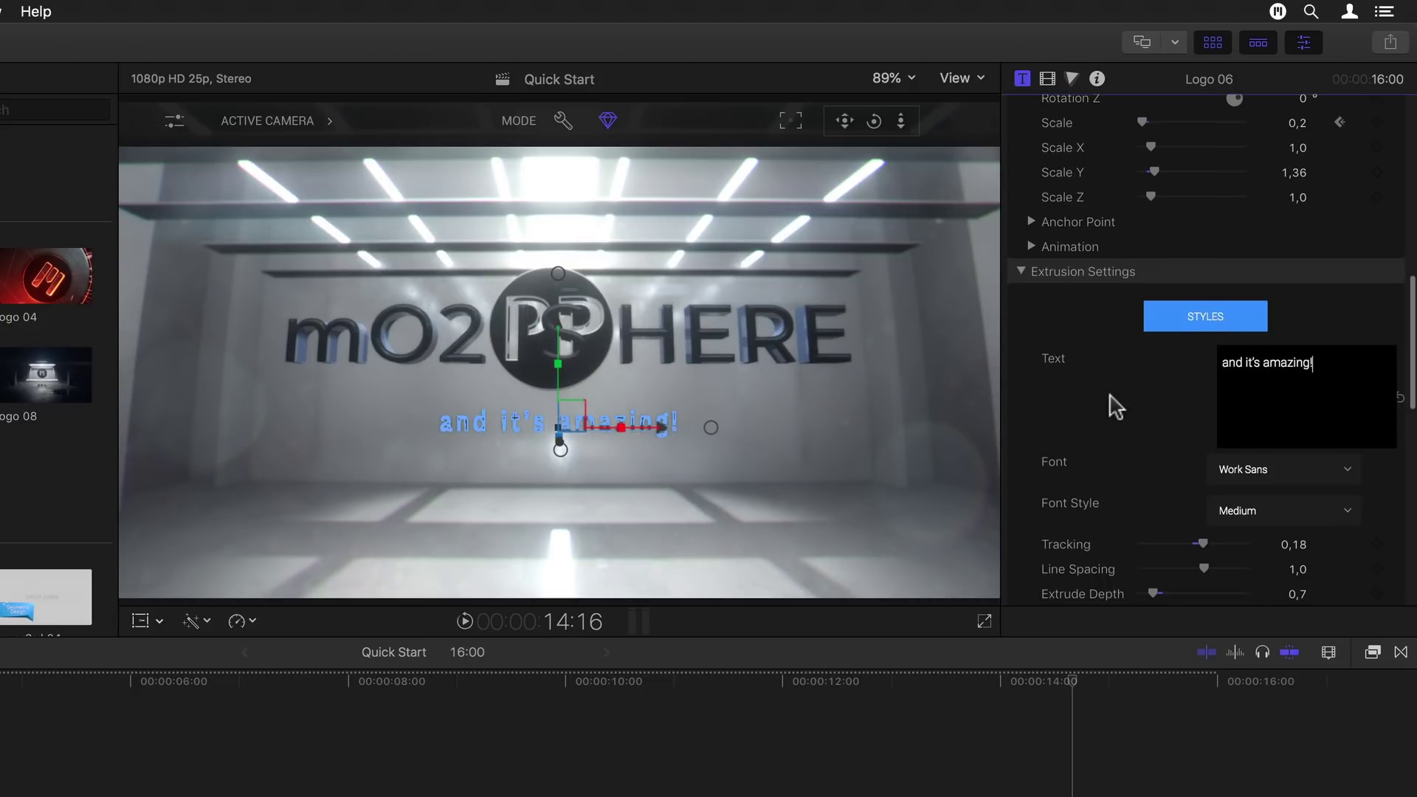
pyautogui.scroll(10, 1069, 411)
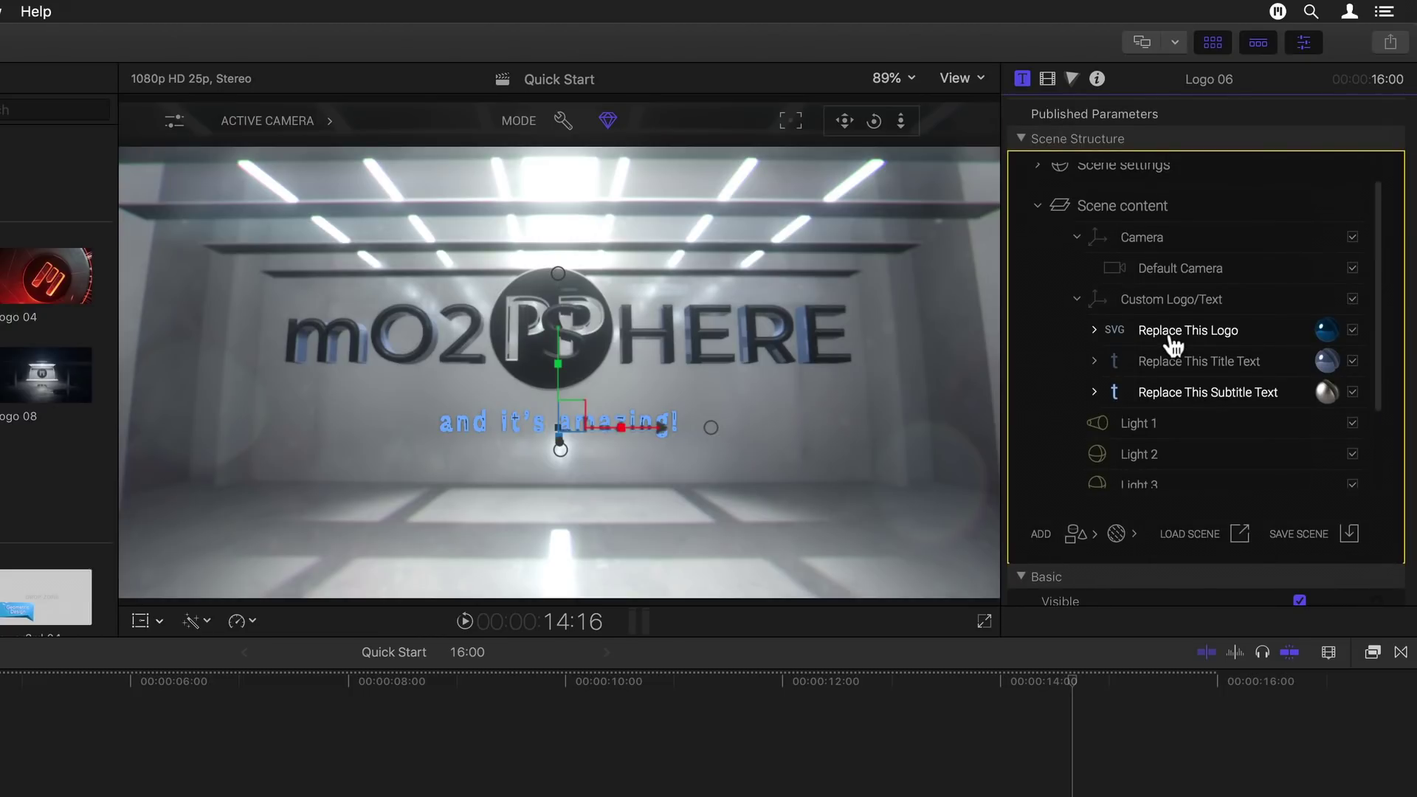
# Step: Move the mO2 IS HERE title up above the PP logo and nudge the logo slightly lower
pyautogui.click(1166, 372)
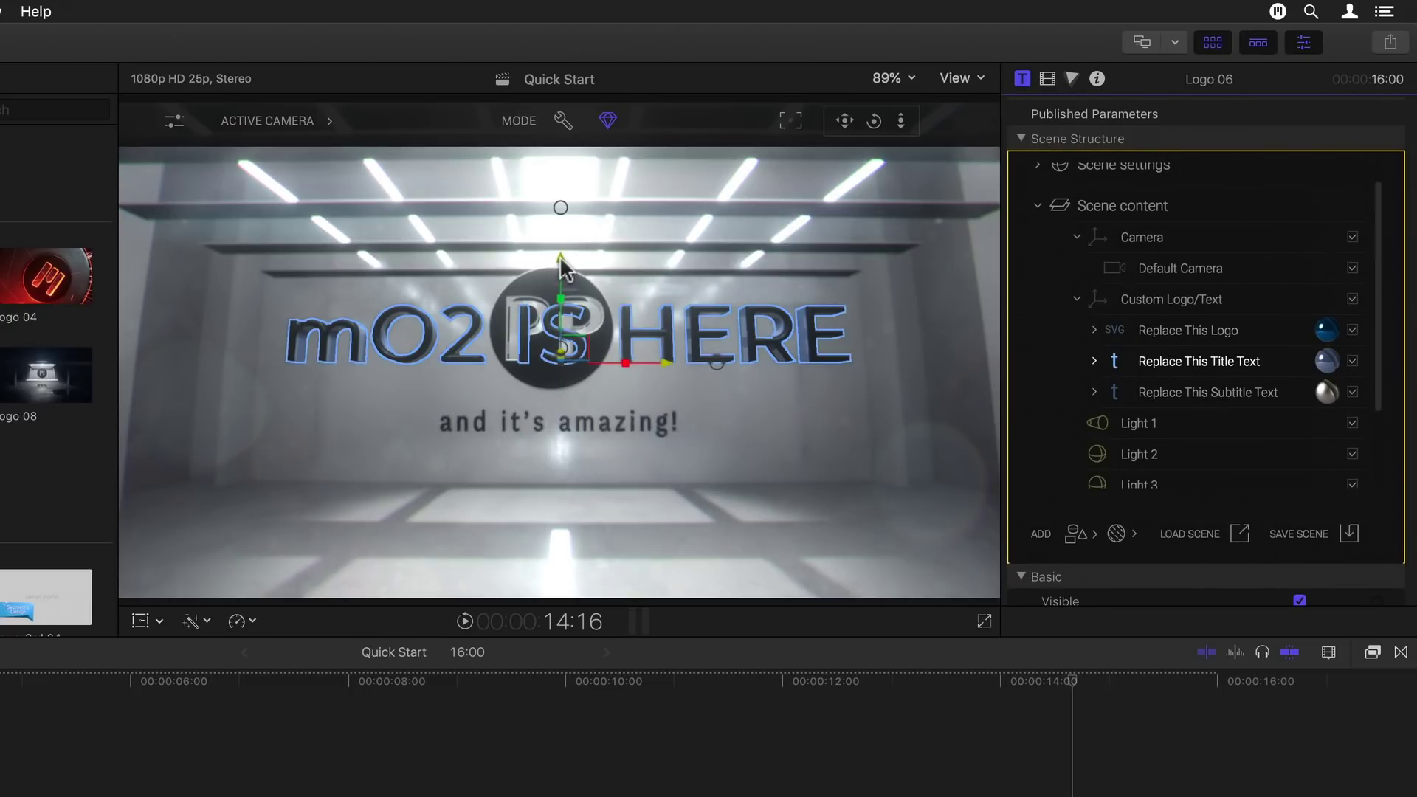
pyautogui.moveTo(560, 211); pyautogui.dragTo(559, 183)
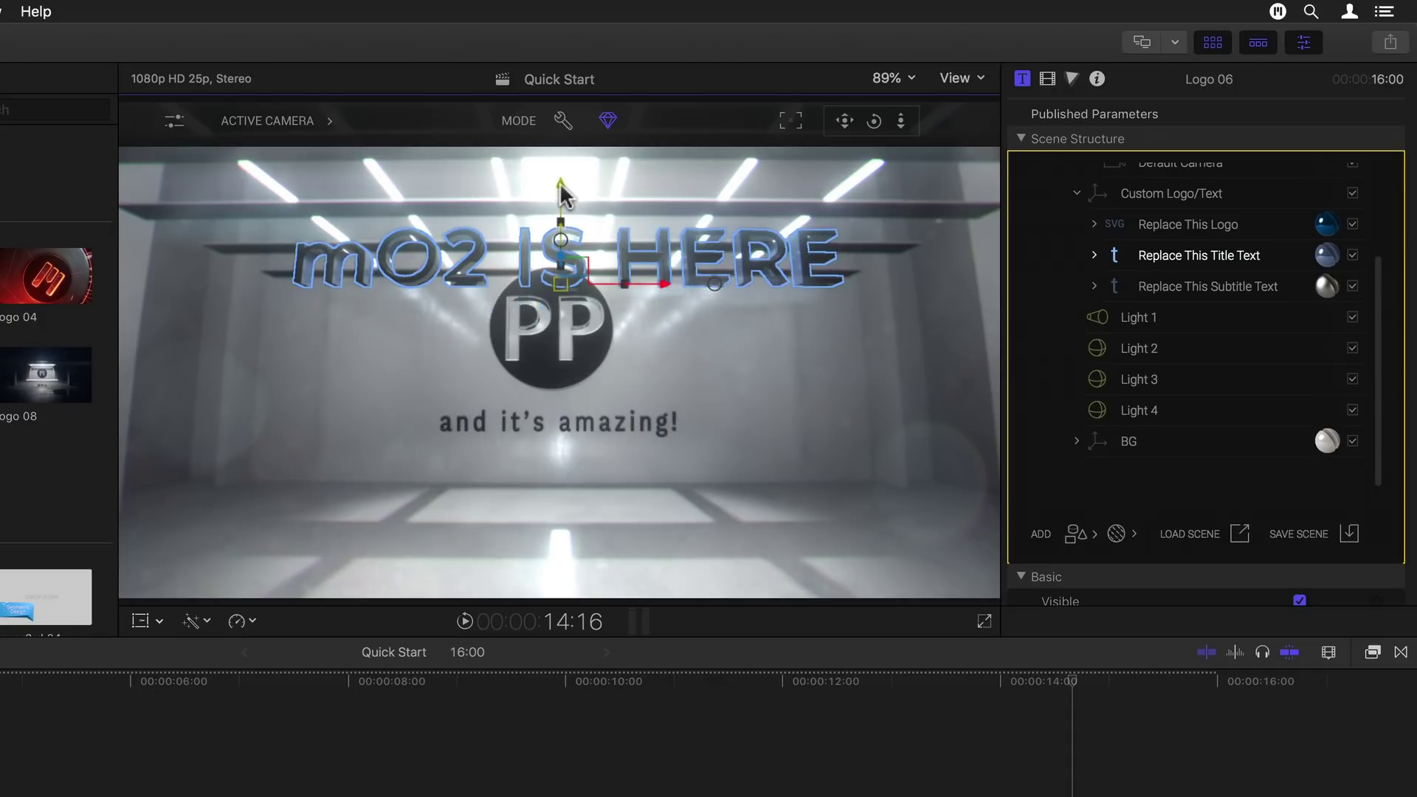
pyautogui.click(553, 335)
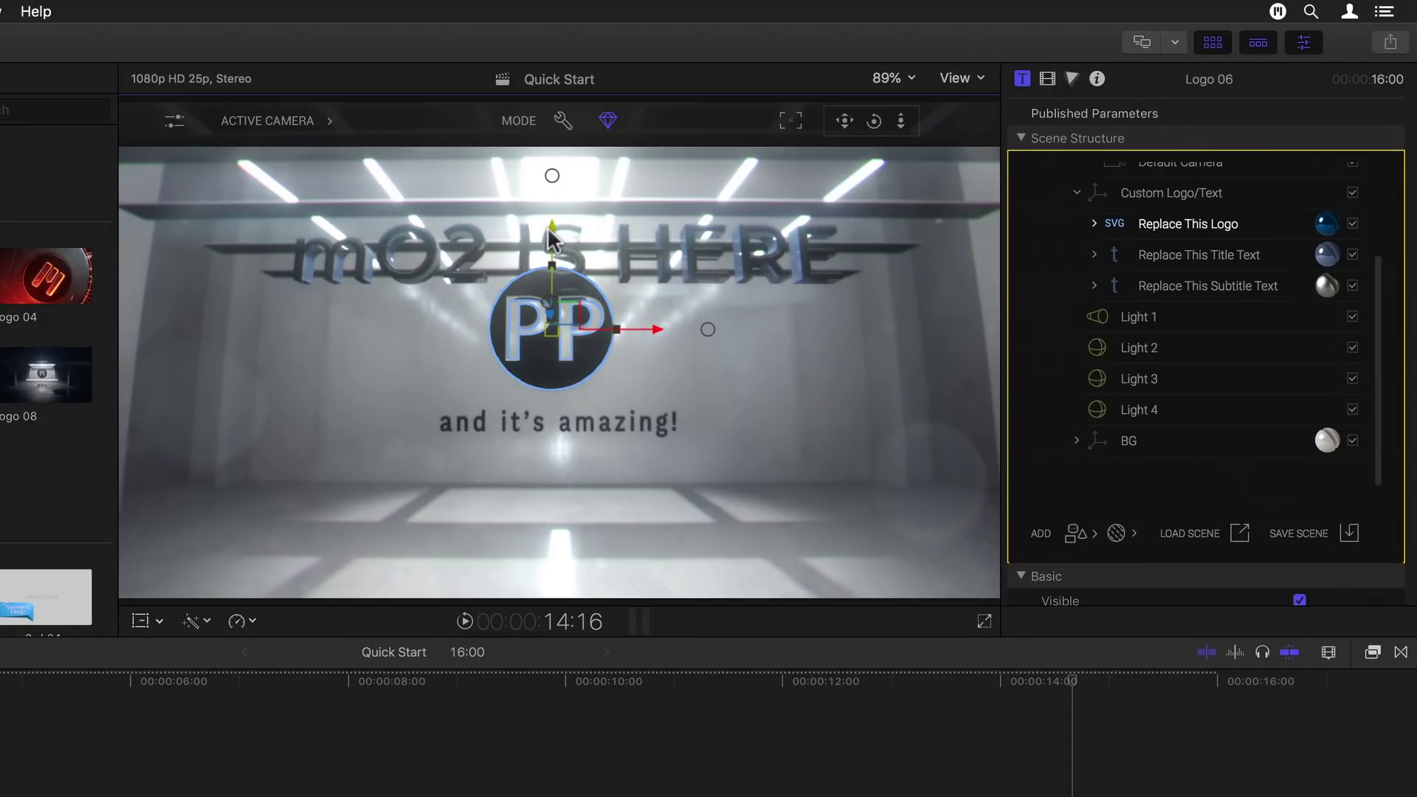
pyautogui.moveTo(547, 227); pyautogui.dragTo(542, 241)
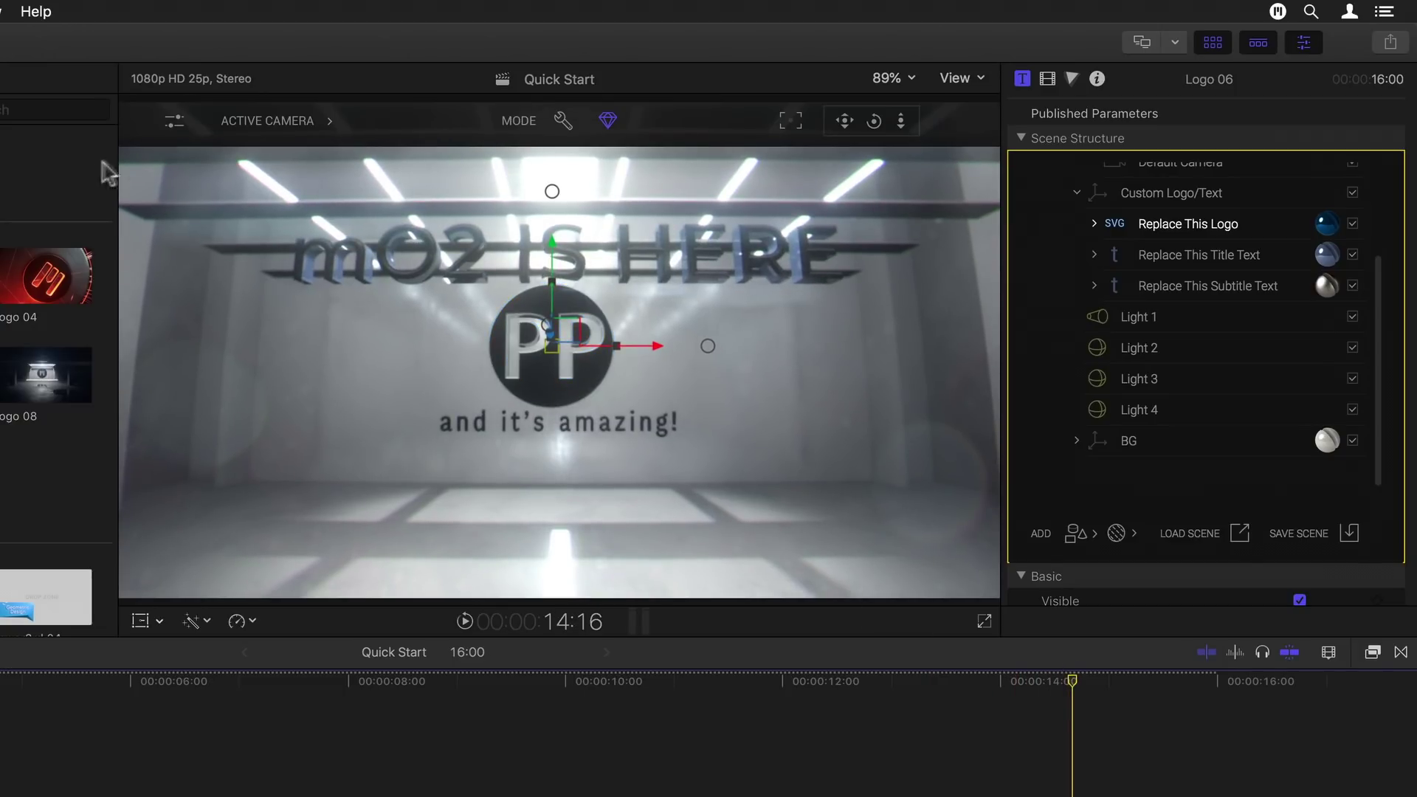
# Step: Increase the camera's Motion Blur and adjust the Bloom slider in the viewer's lens effect settings
pyautogui.click(174, 122)
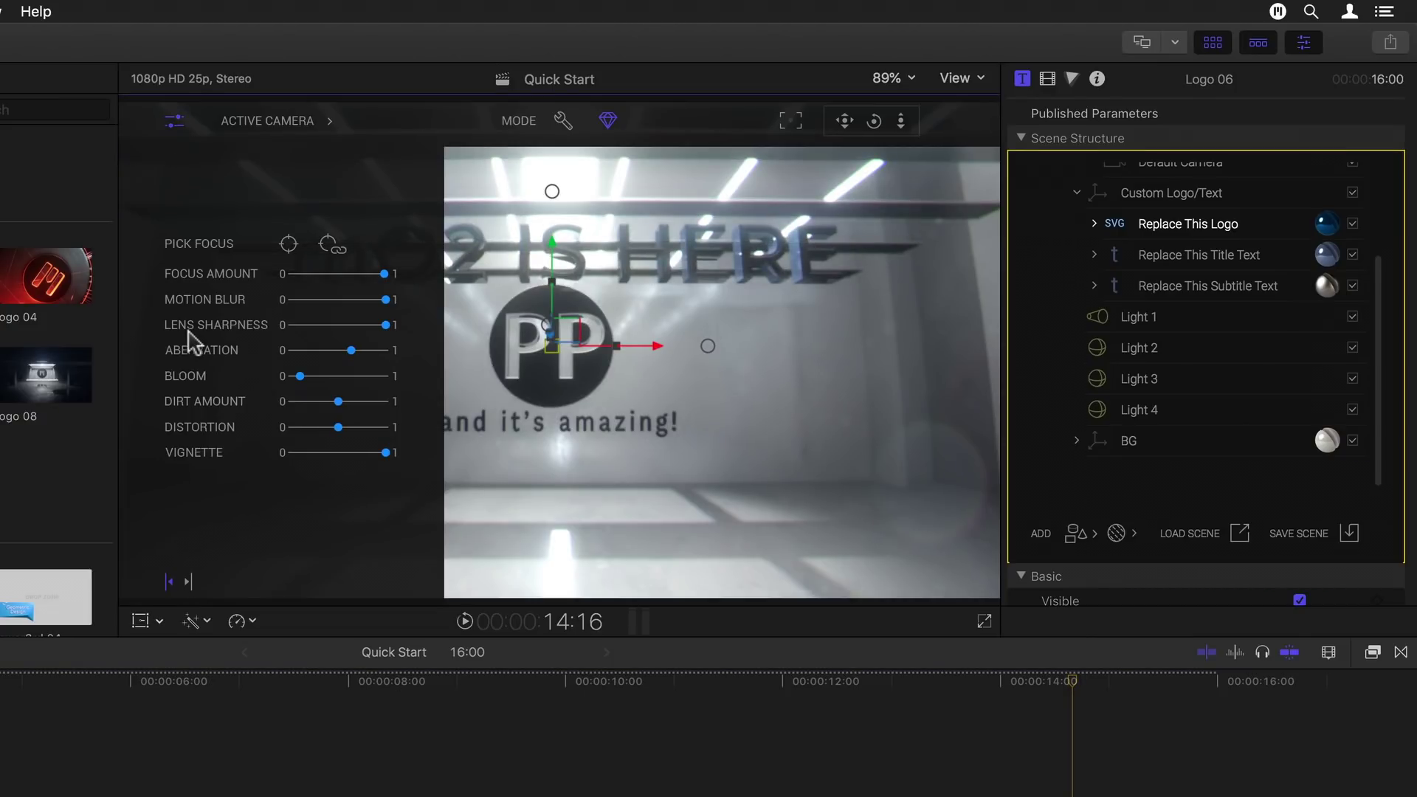
pyautogui.moveTo(329, 300); pyautogui.dragTo(384, 299)
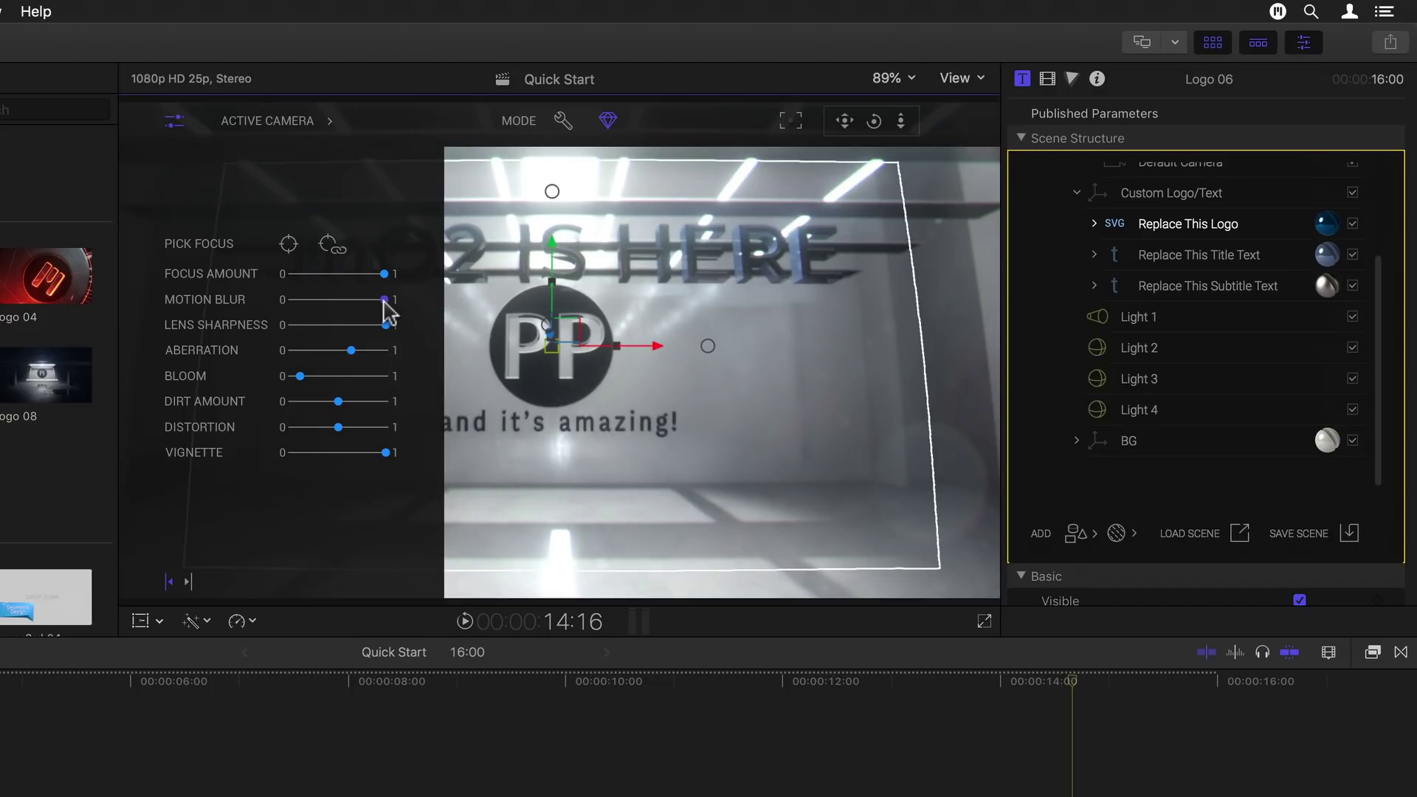
pyautogui.moveTo(318, 376)
pyautogui.mouseDown()
pyautogui.moveTo(367, 376)
pyautogui.moveTo(310, 376)
pyautogui.mouseUp()
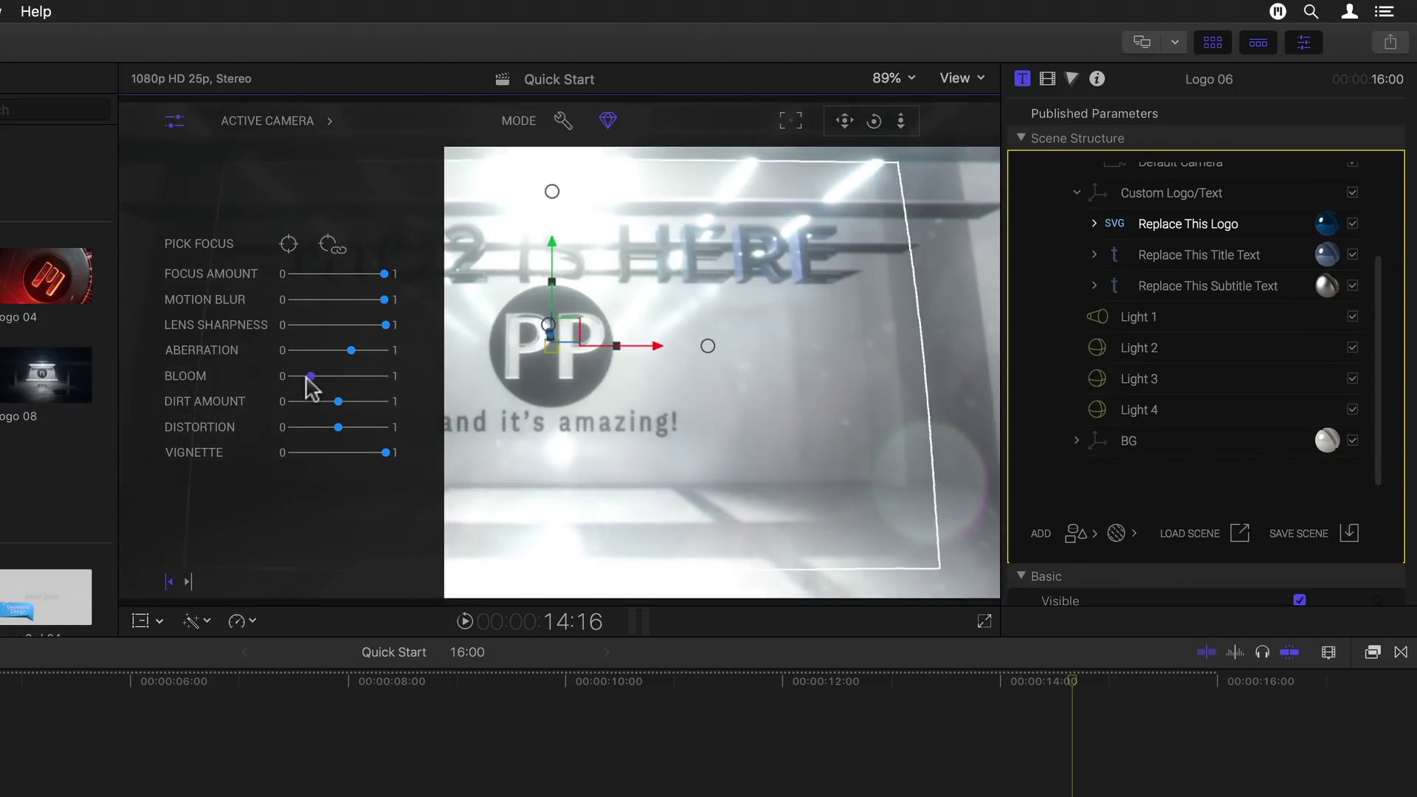
pyautogui.click(174, 121)
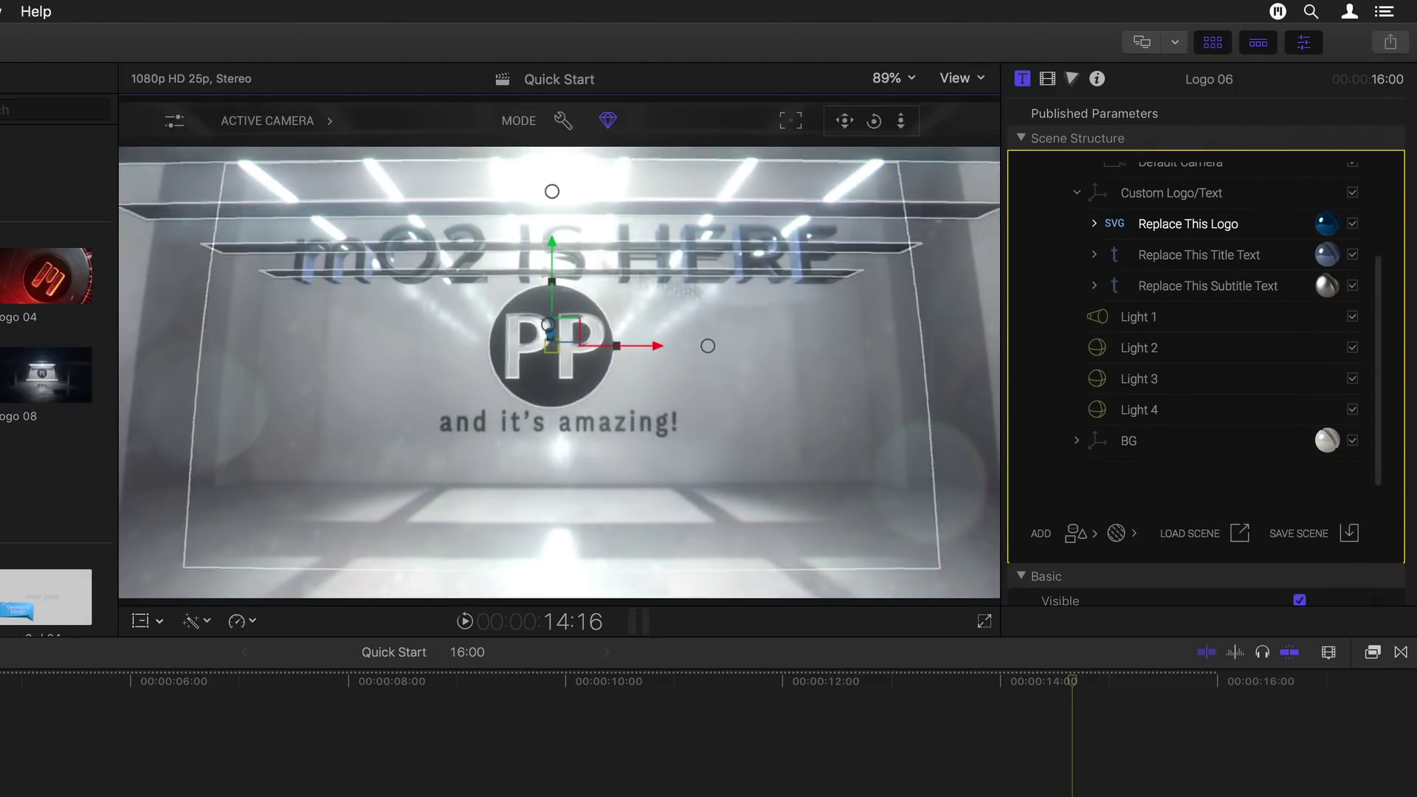
# Step: Select Default Camera and show its Camera Settings (Exposure -1,5, FOV 110,0, Motion Blur 0,99)
pyautogui.scroll(4, 1145, 425)
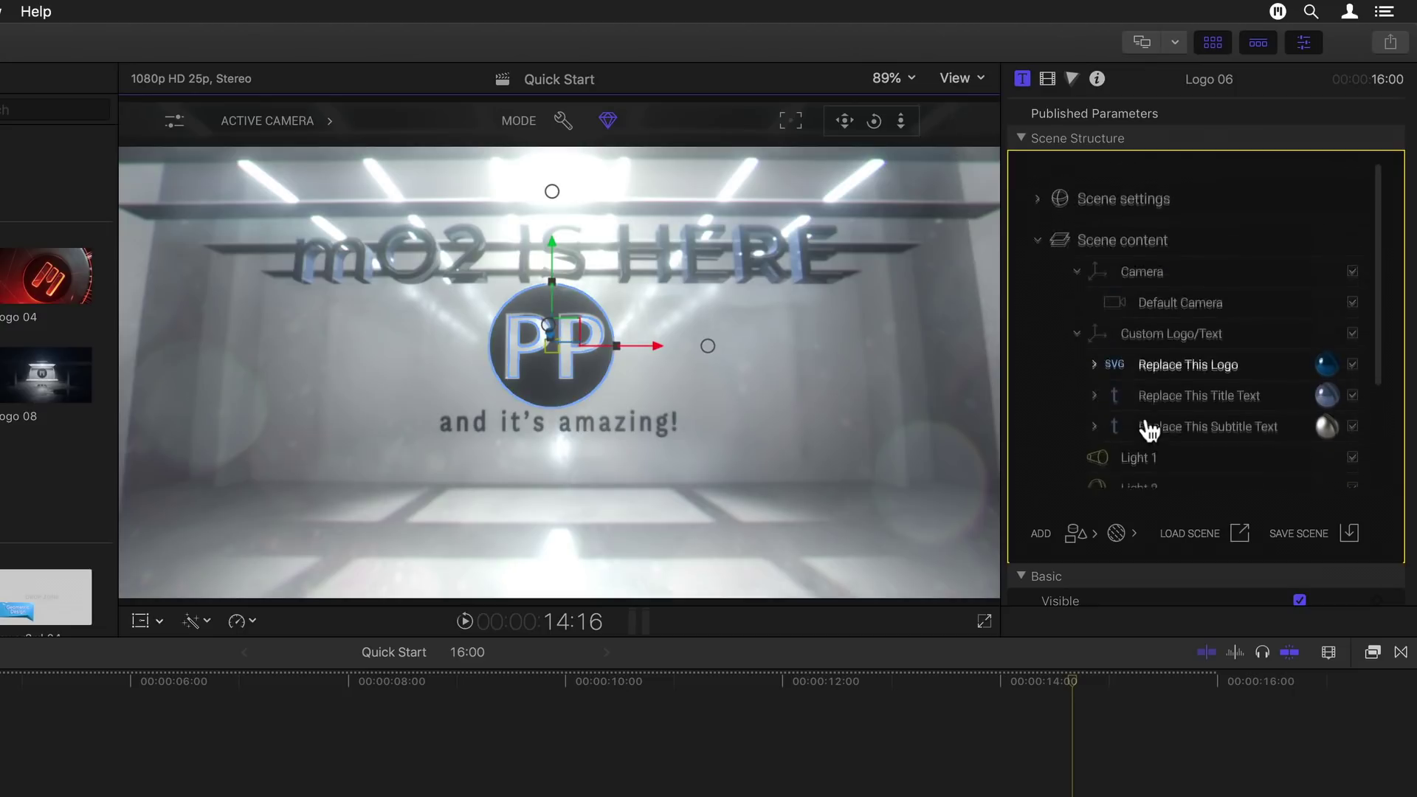
pyautogui.click(1156, 292)
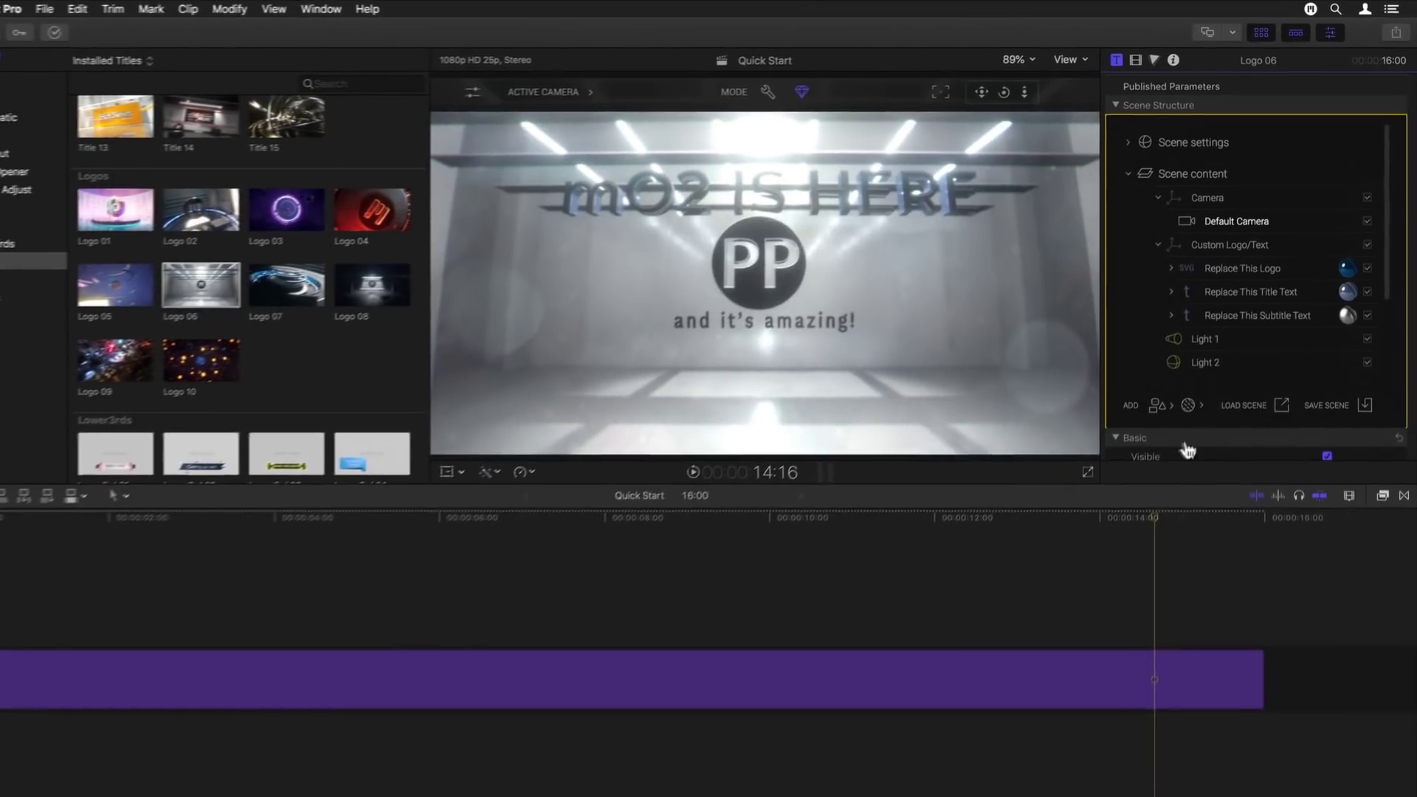
pyautogui.scroll(-10, 1188, 450)
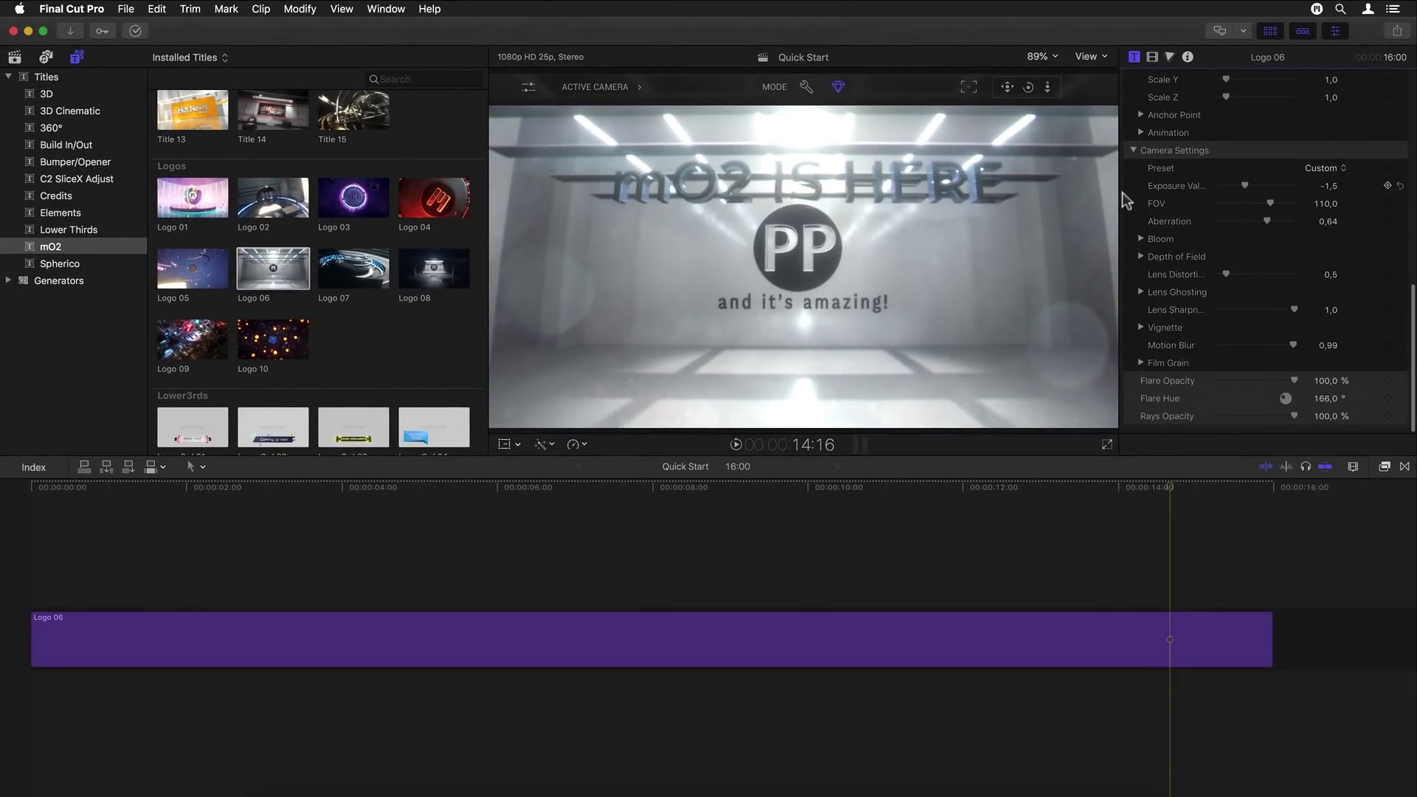
pyautogui.click(126, 11)
pyautogui.moveTo(180, 172)
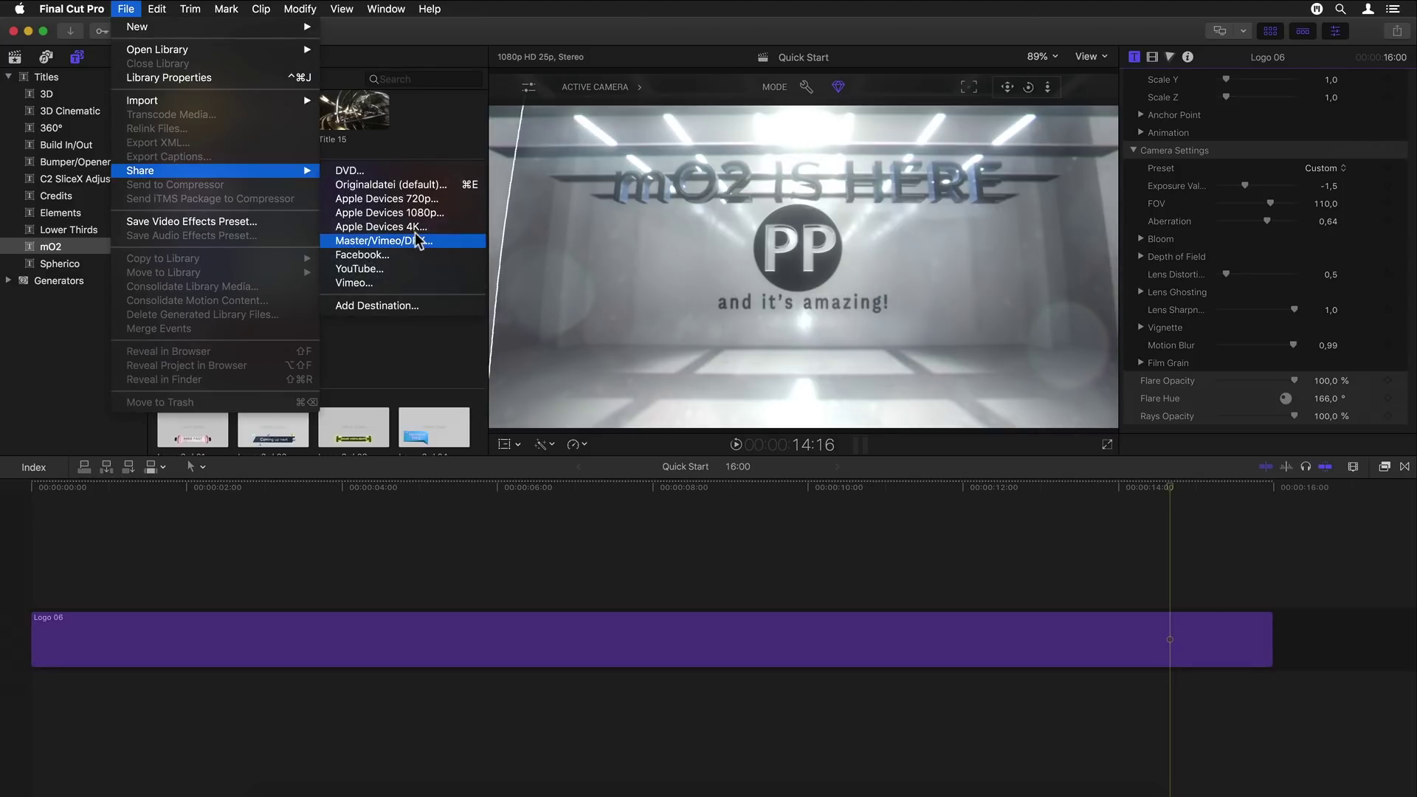
pyautogui.click(788, 469)
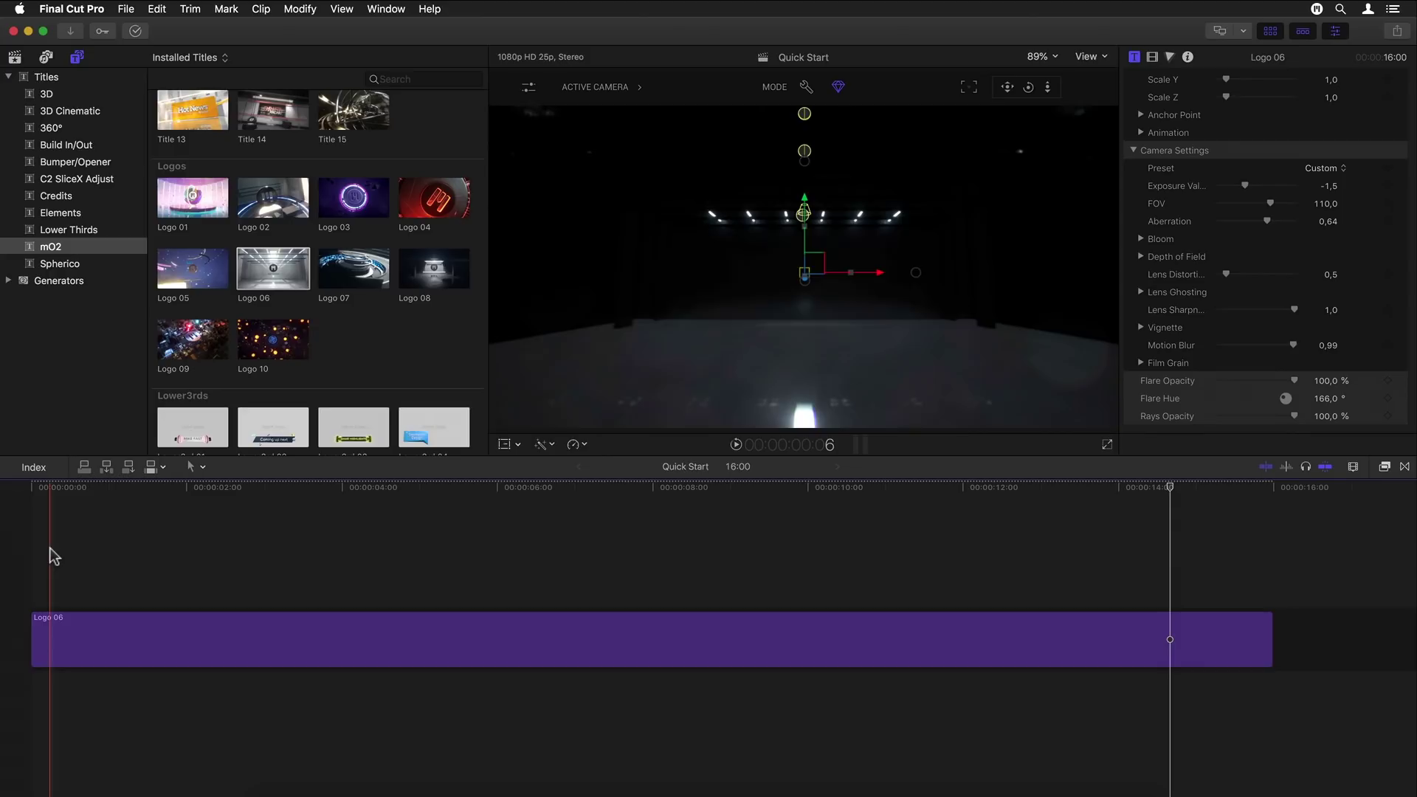
# Step: Play the opener from the start and stop at 12:12 to review the animation
pyautogui.press('space')
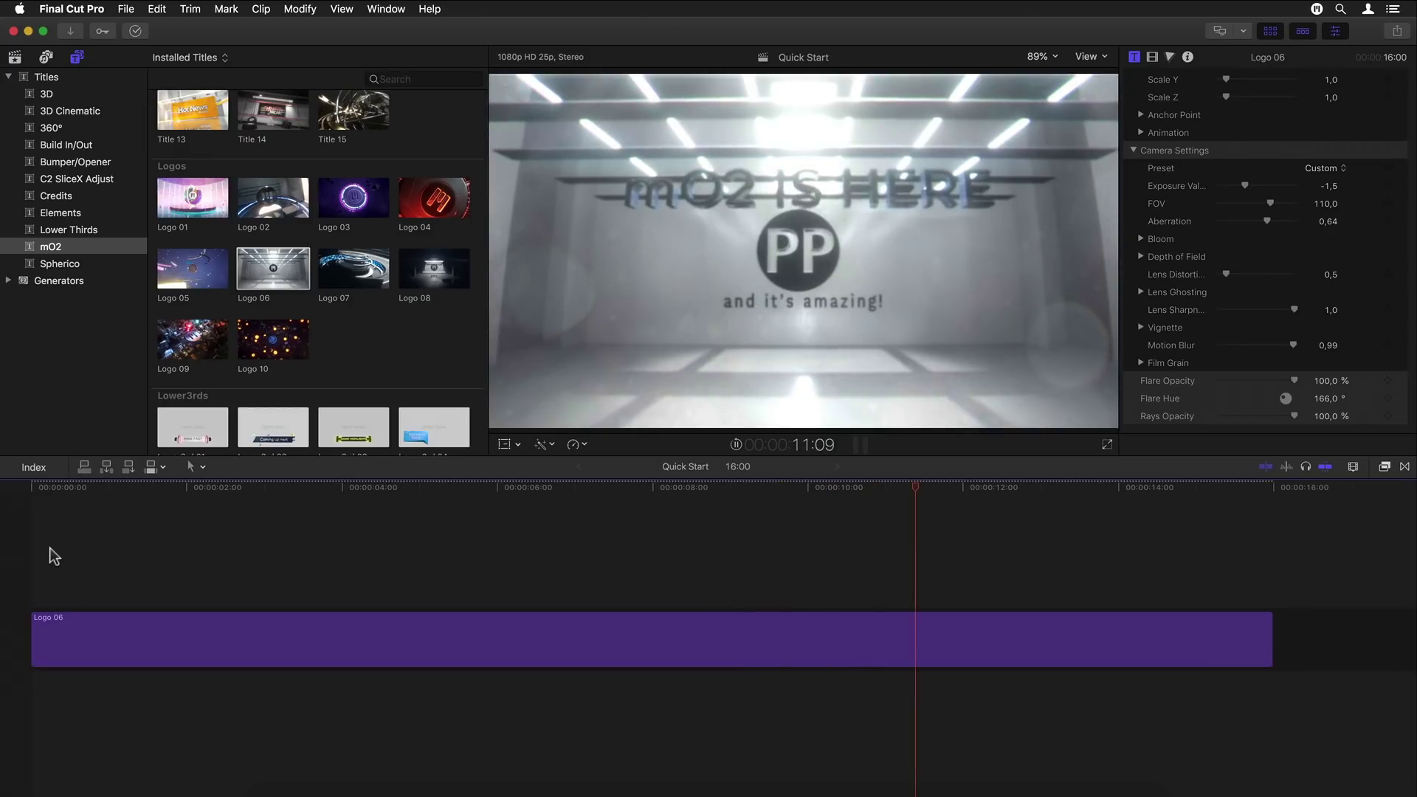
pyautogui.press('space')
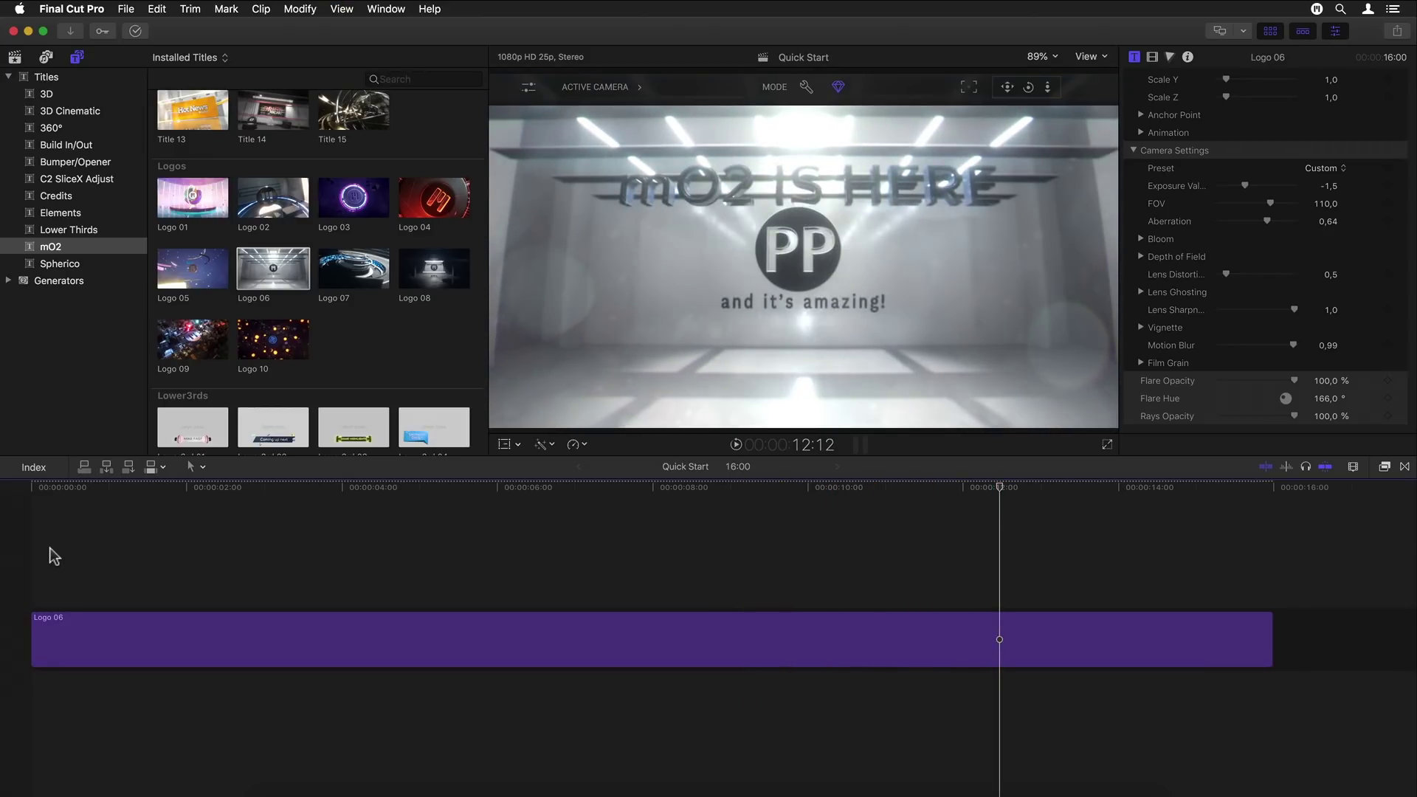